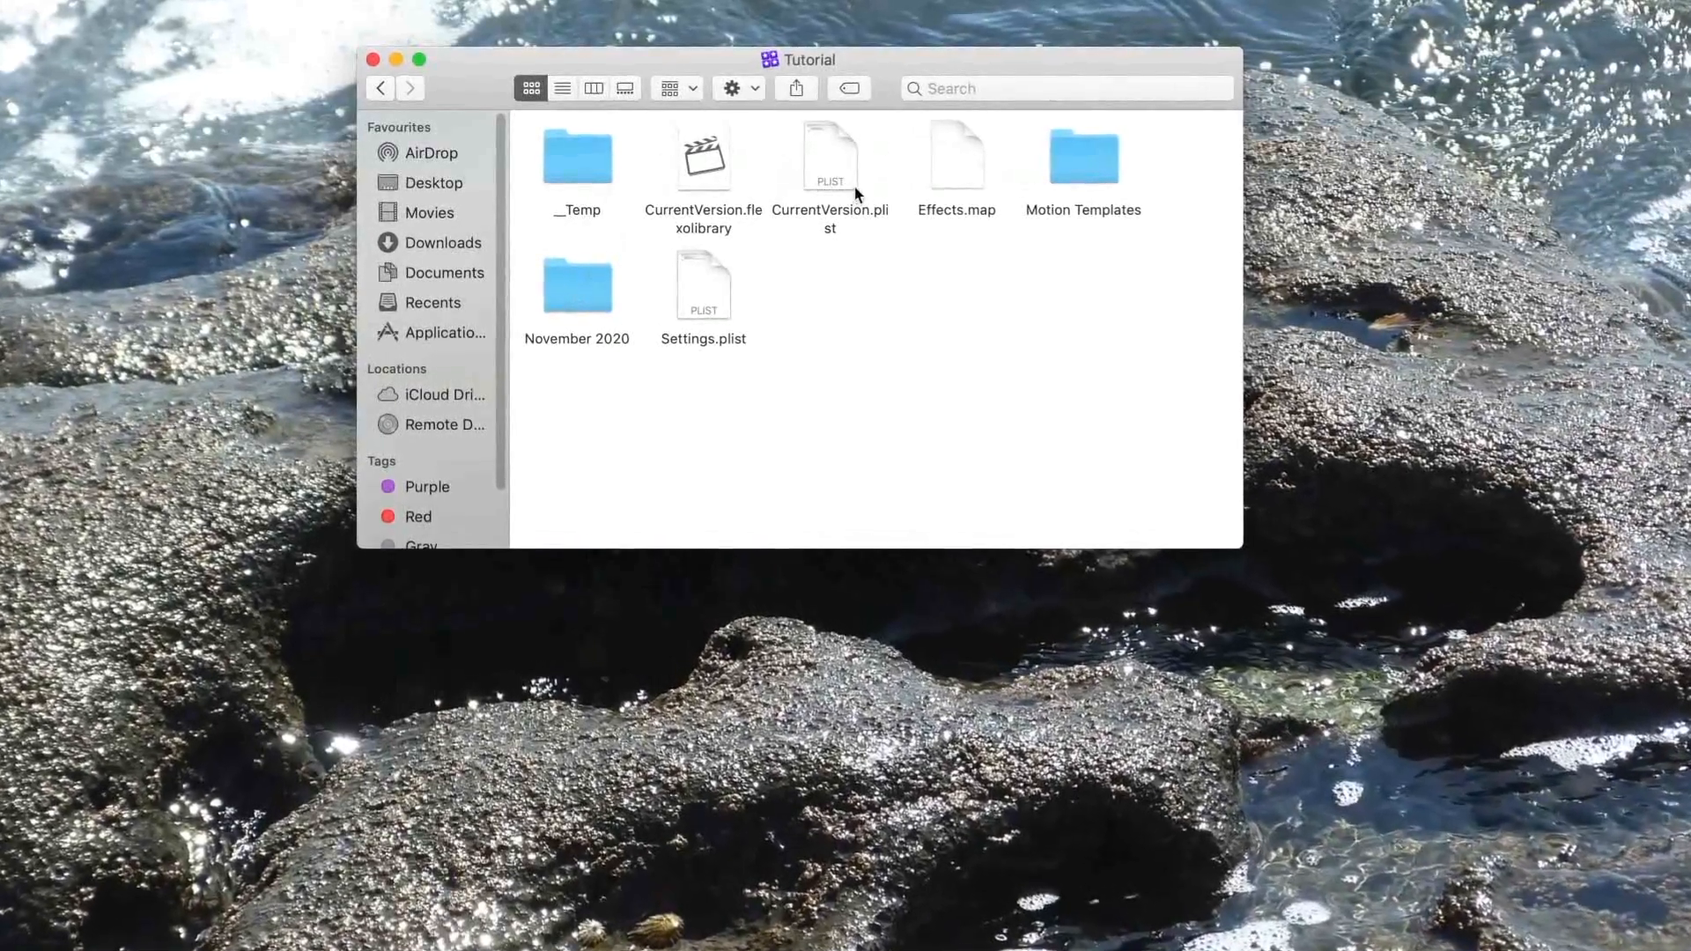
Inspect the Original Media folder in the Tutorial library's November 2020 event, and return to the Movies folder
{"action": "double_click", "coordinate": [578, 291]}
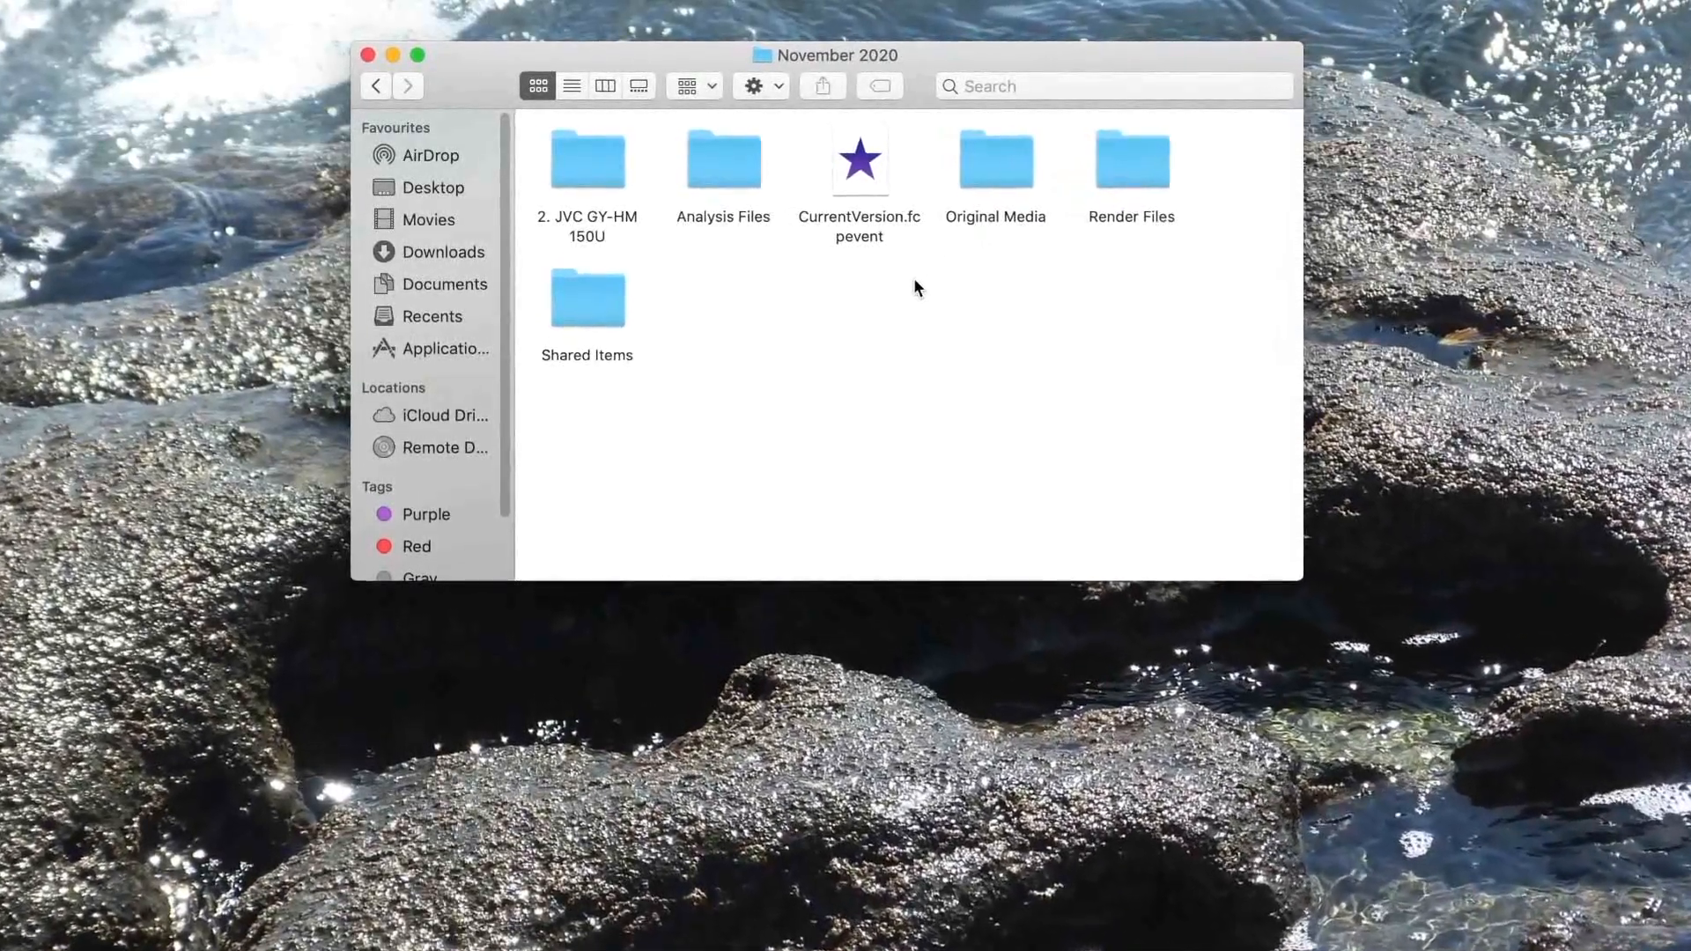
{"action": "left_click", "coordinate": [991, 171]}
{"action": "double_click", "coordinate": [1001, 169]}
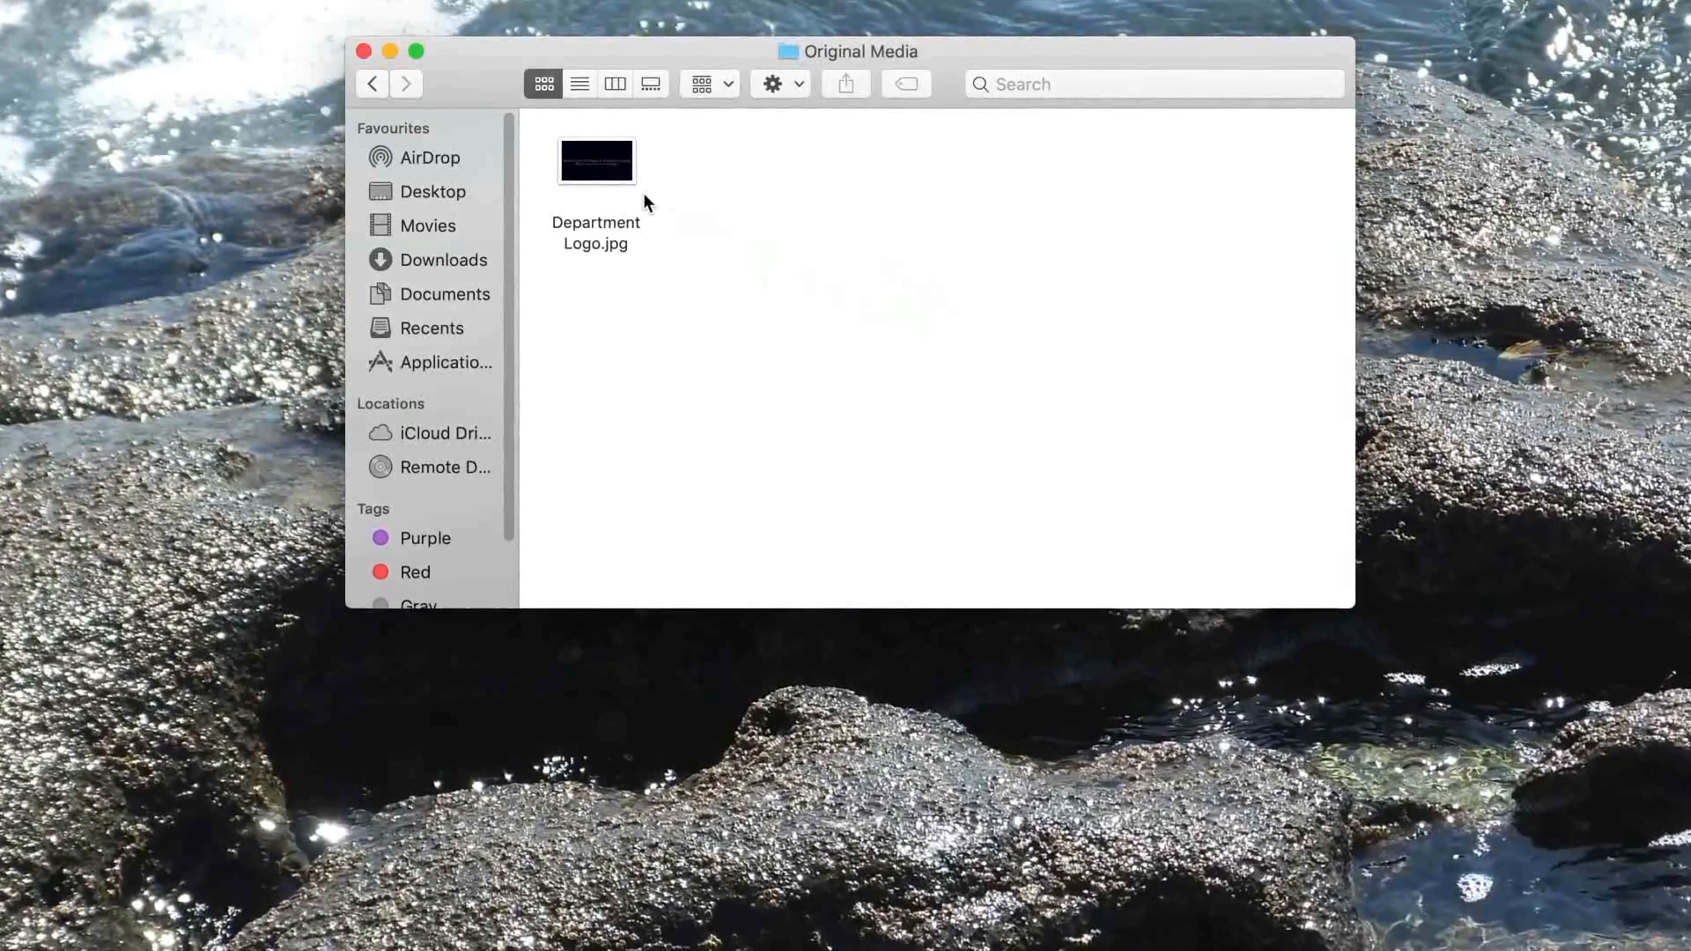
{"action": "left_click", "coordinate": [371, 83]}
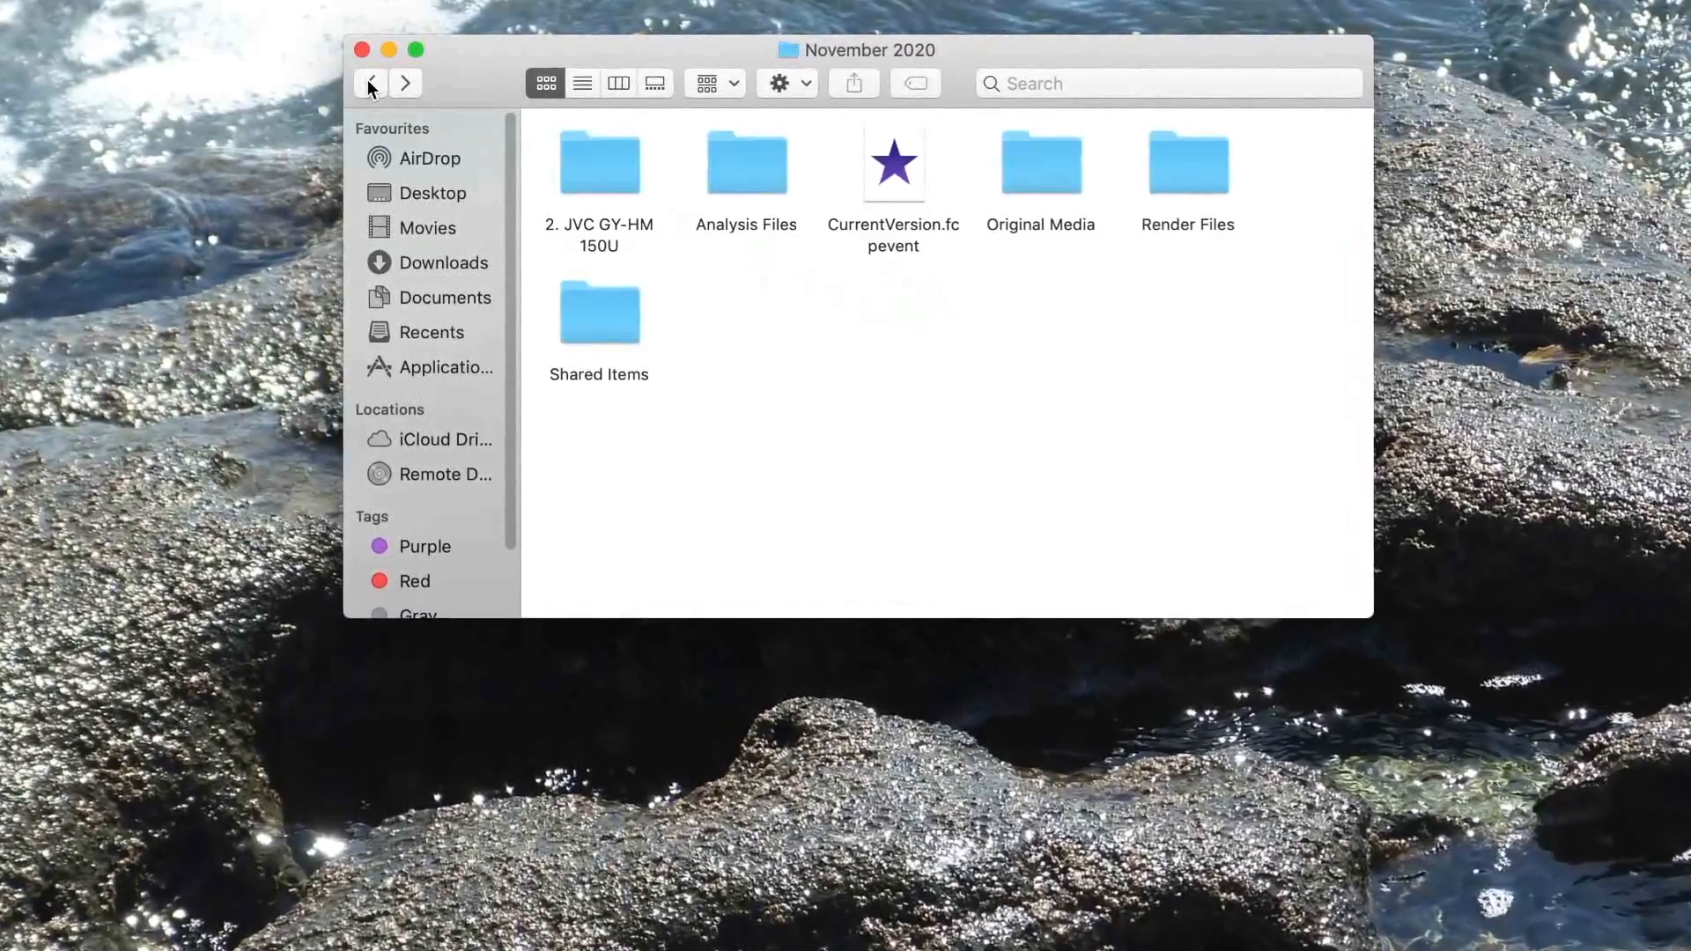
{"action": "left_click", "coordinate": [371, 84]}
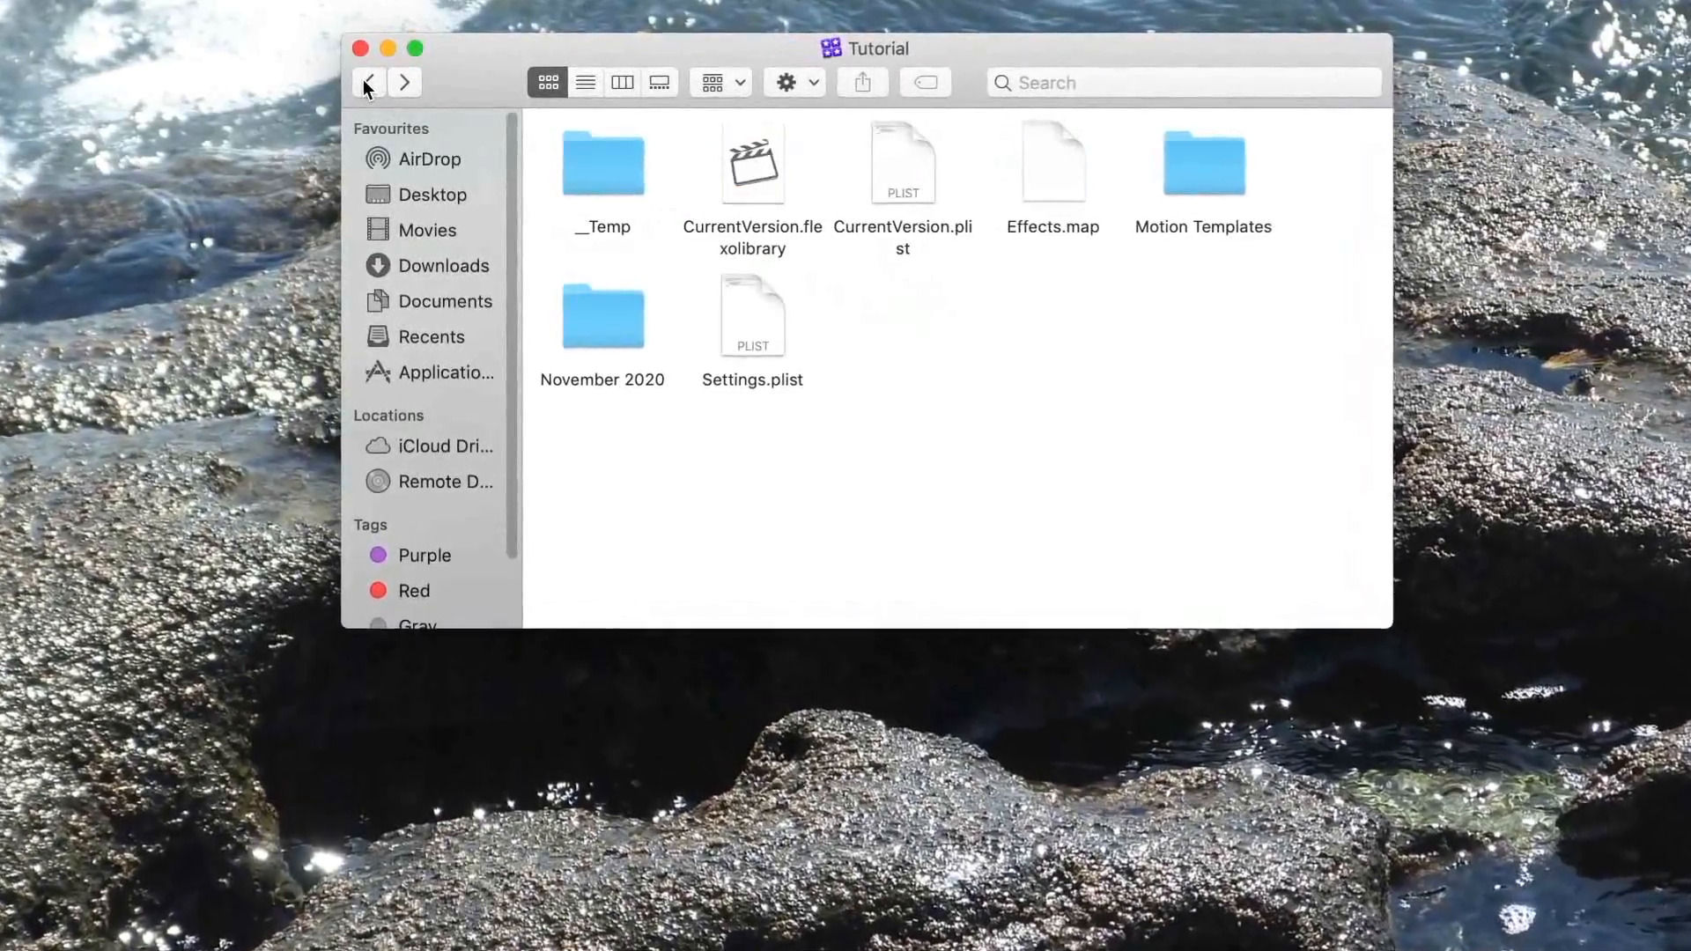
{"action": "left_click", "coordinate": [369, 84]}
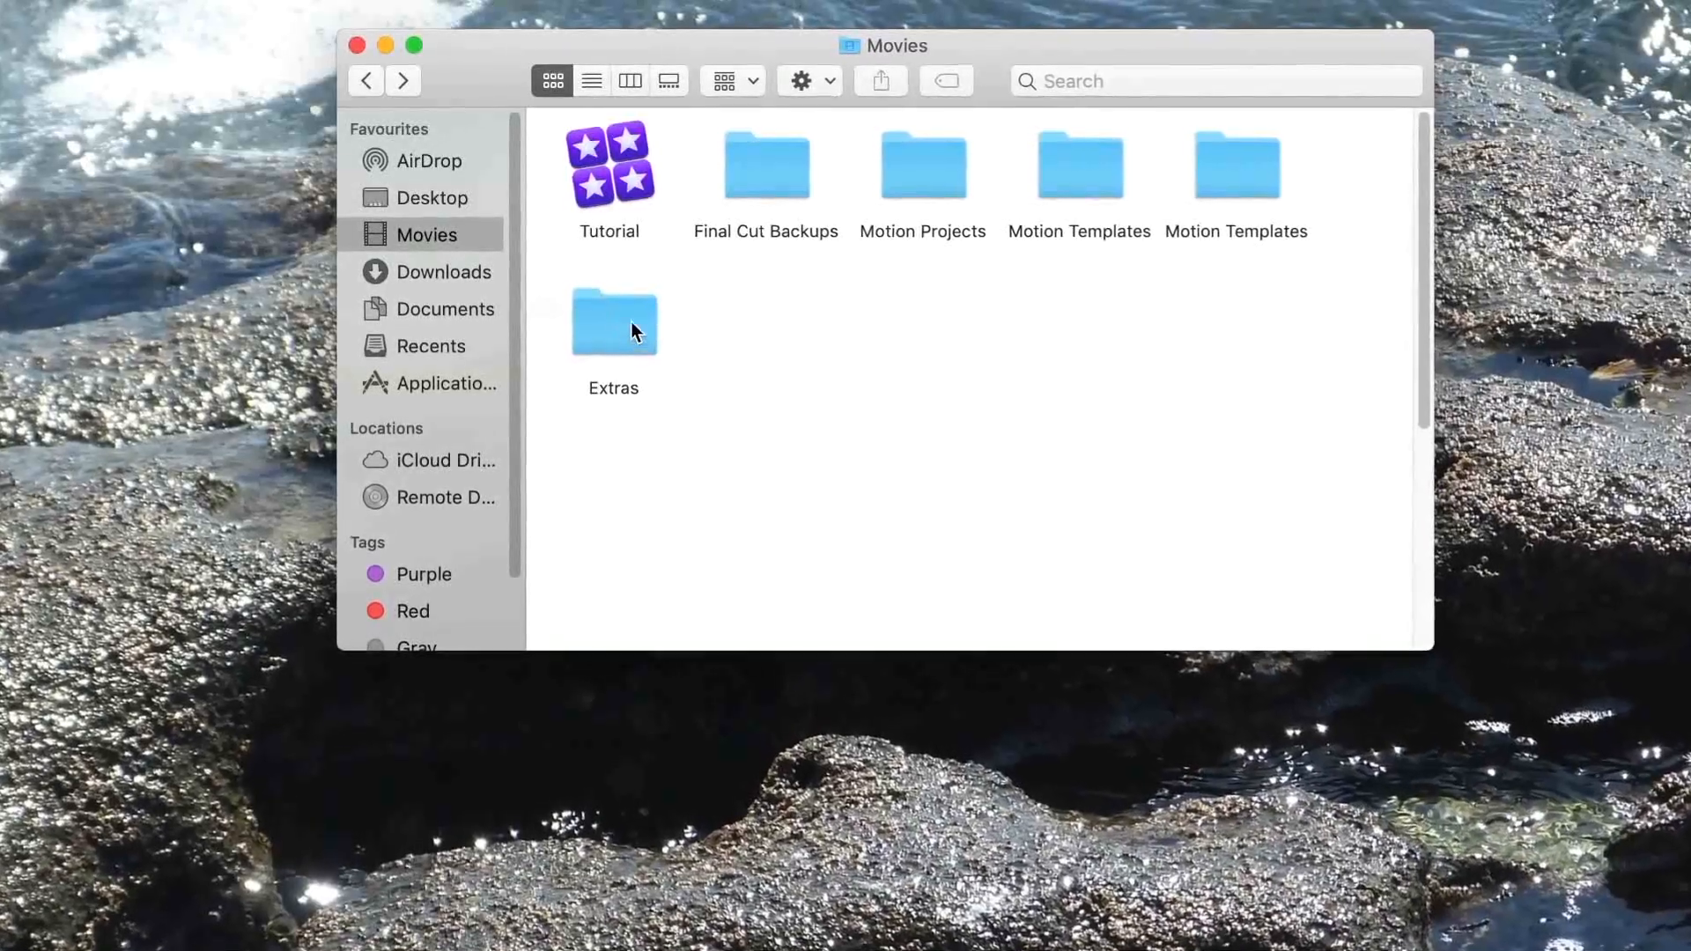
Check the contents of the Extras folder in Movies and go back to its parent folder
{"action": "left_click", "coordinate": [623, 321]}
{"action": "double_click", "coordinate": [626, 327]}
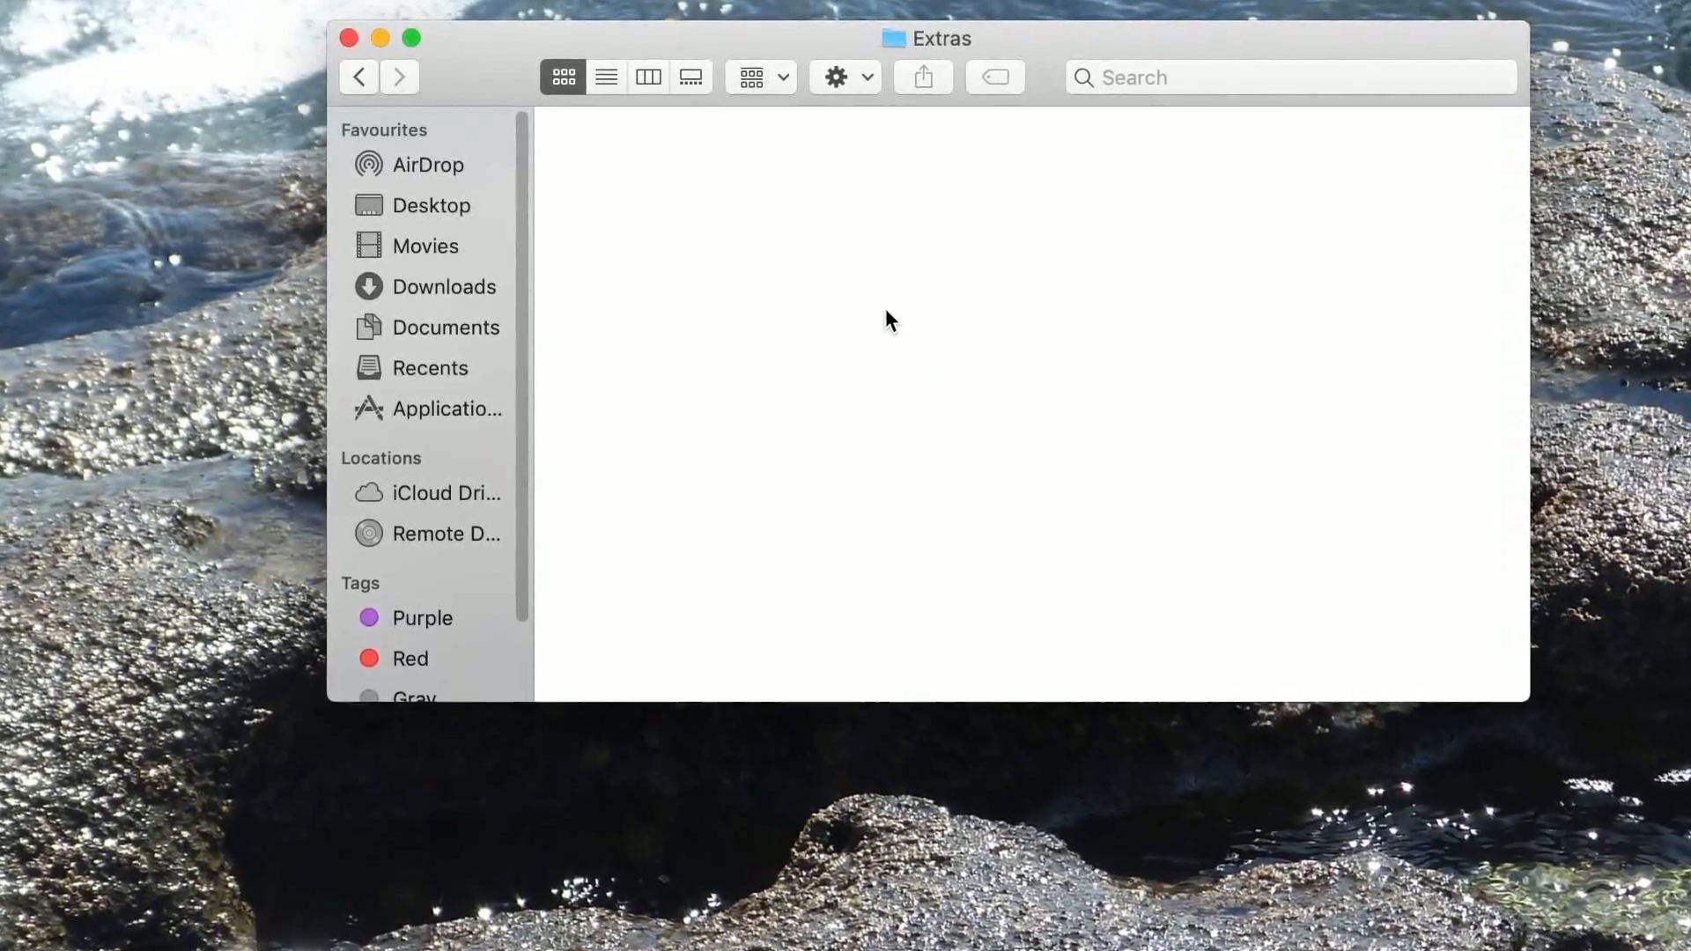
{"action": "left_click", "coordinate": [358, 77]}
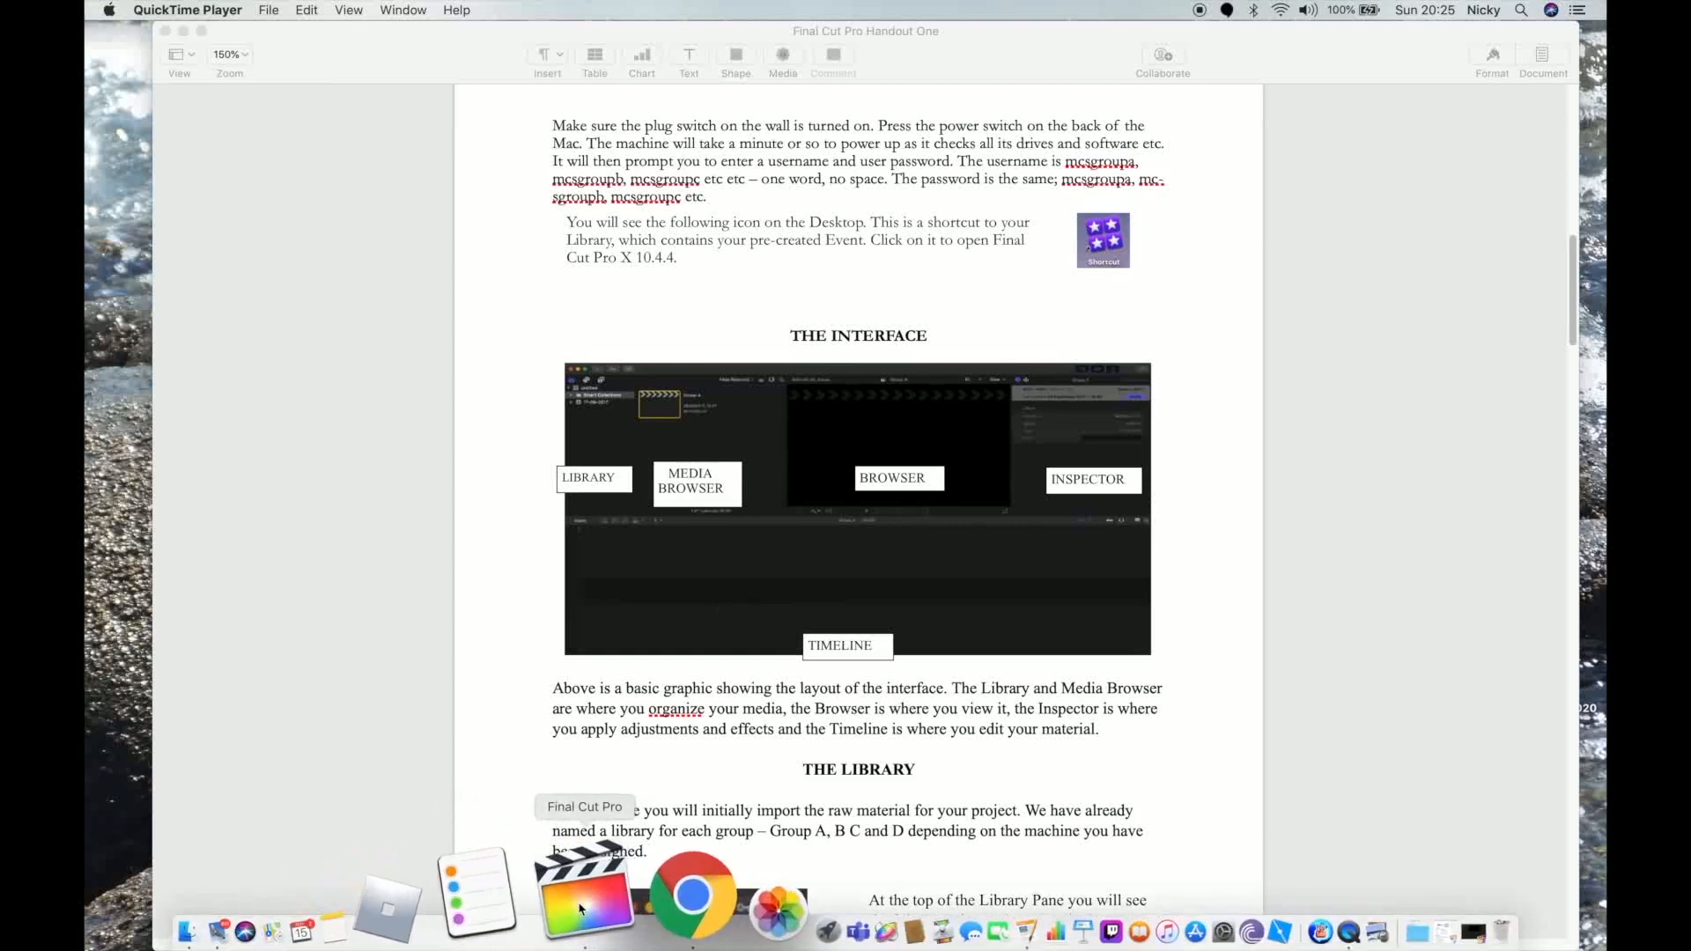
Switch to Final Cut Pro, and collapse and re-expand the Smart Collections folder of the Tutorial library
{"action": "left_click", "coordinate": [580, 909]}
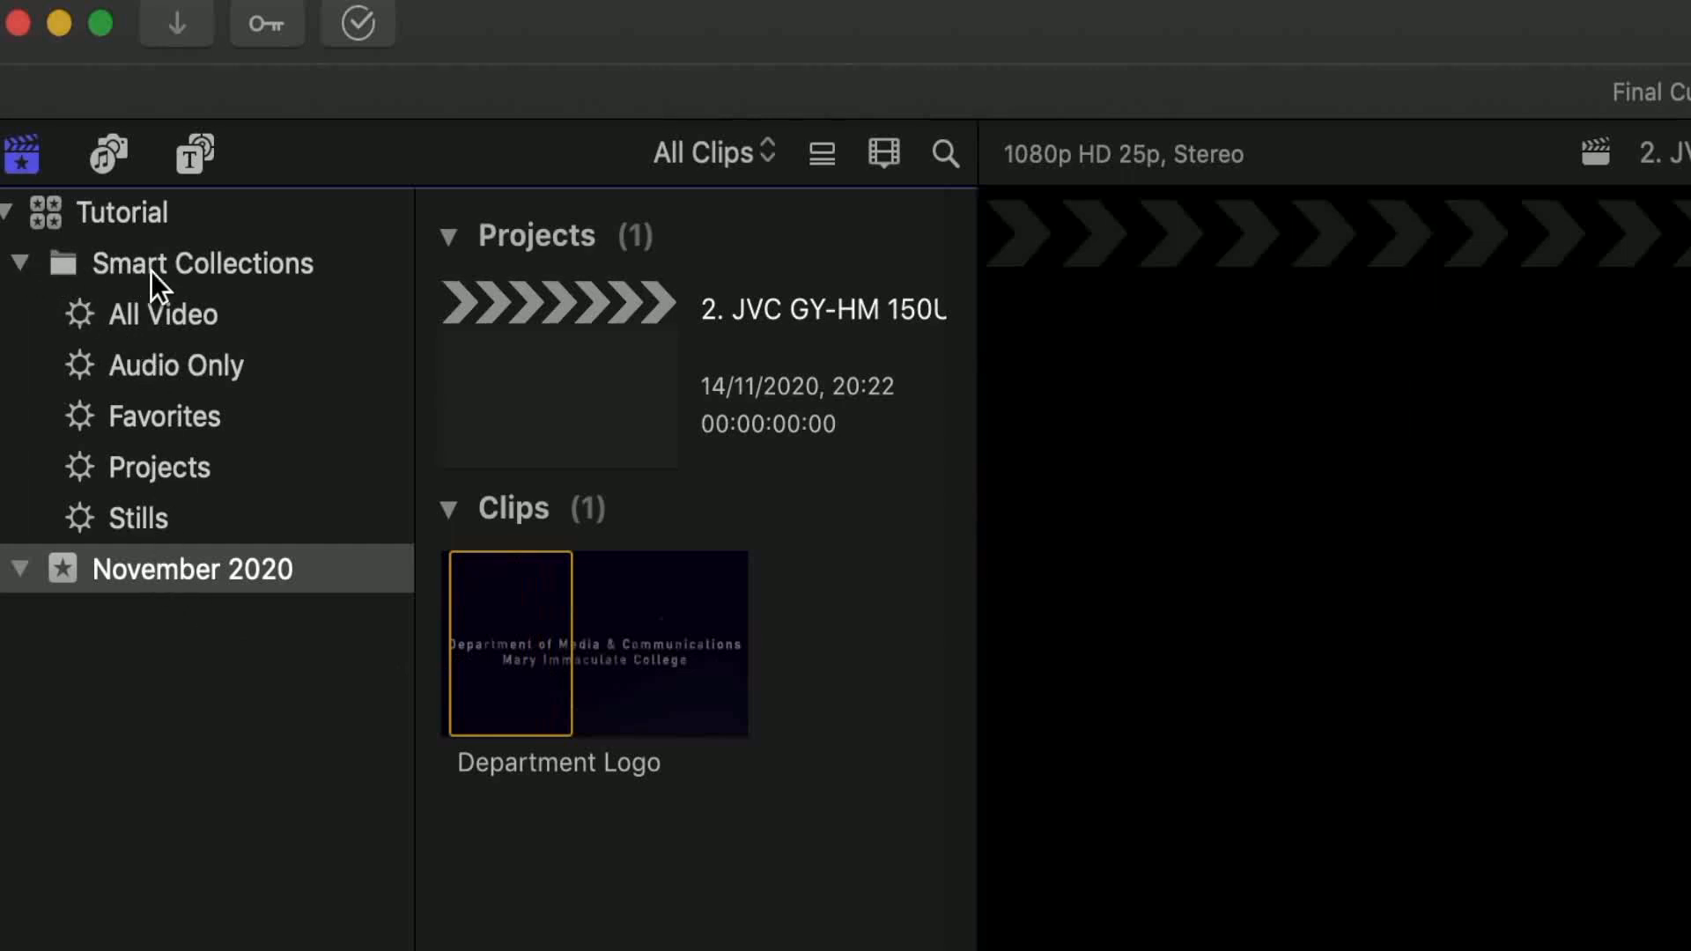
{"action": "left_click", "coordinate": [21, 263]}
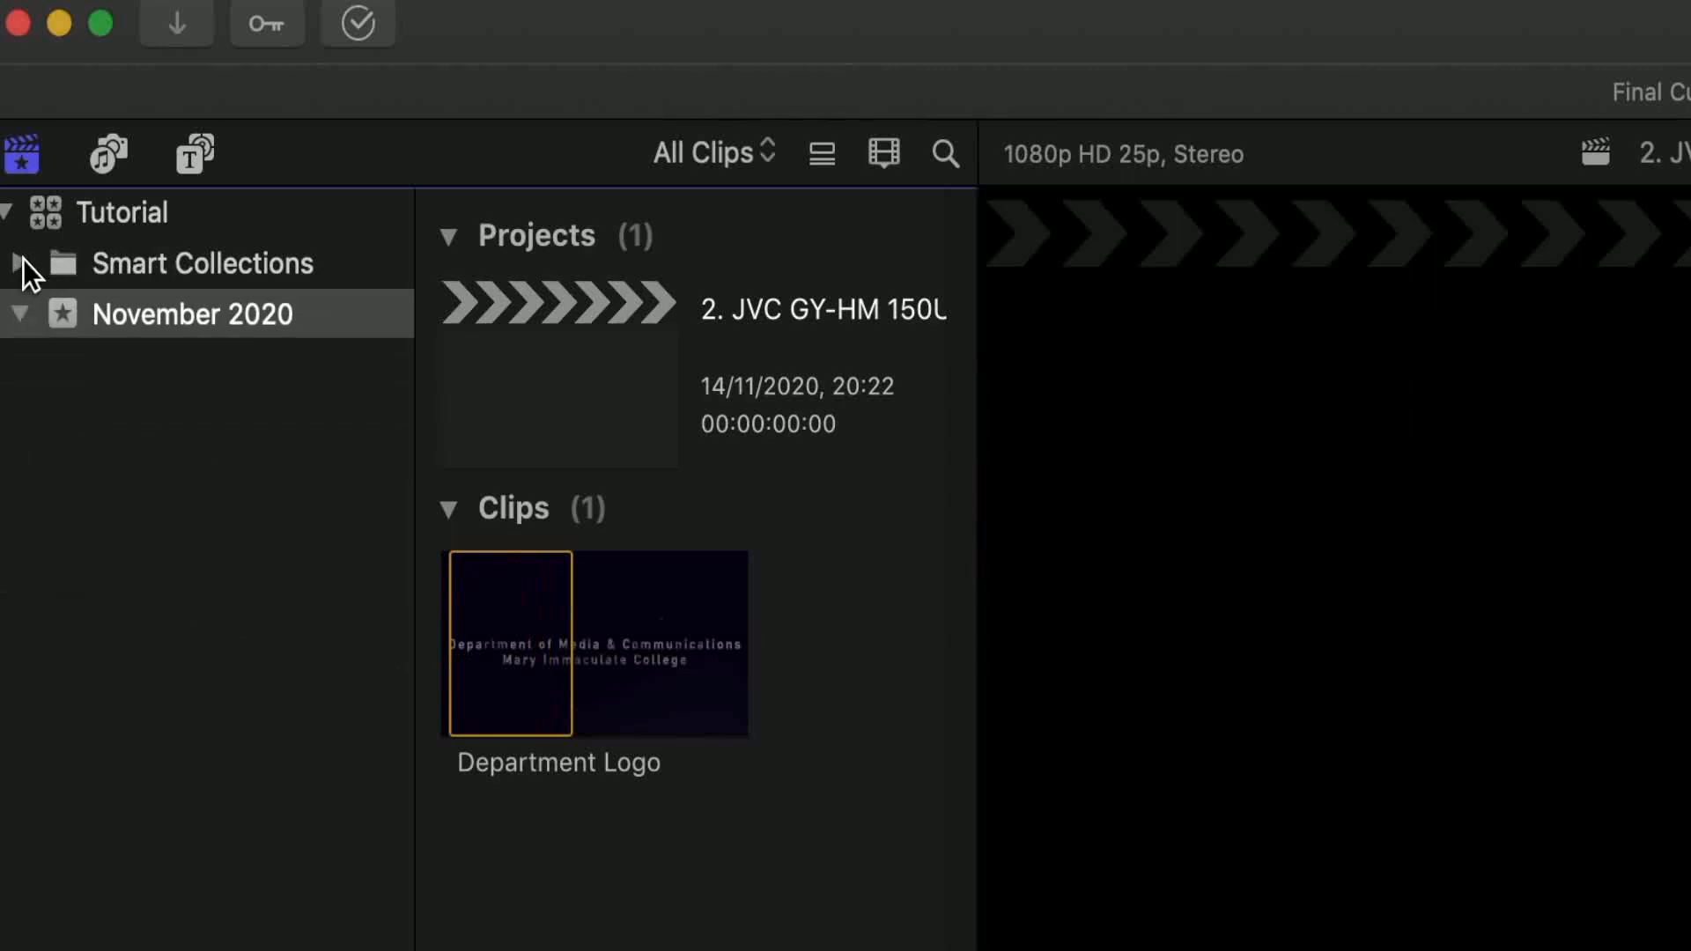
{"action": "left_click", "coordinate": [21, 263]}
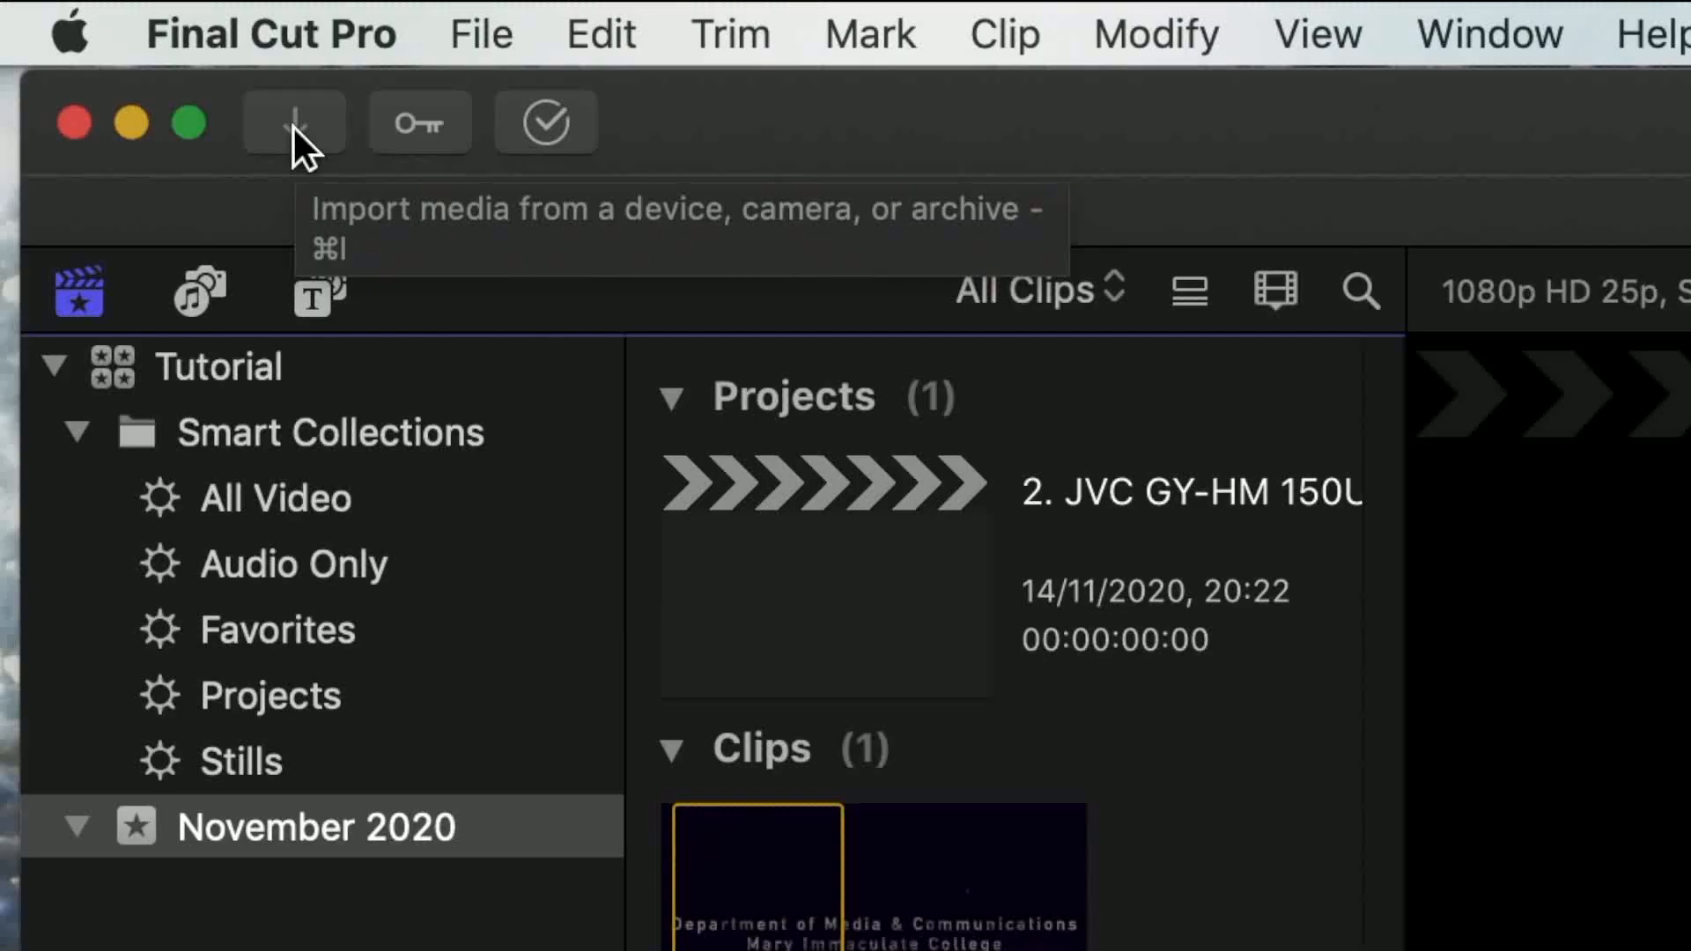
Start a media import and browse the Untitled device through PRIVATE, JVC and CQAV to list the CLIP folder's files
{"action": "left_click", "coordinate": [295, 125]}
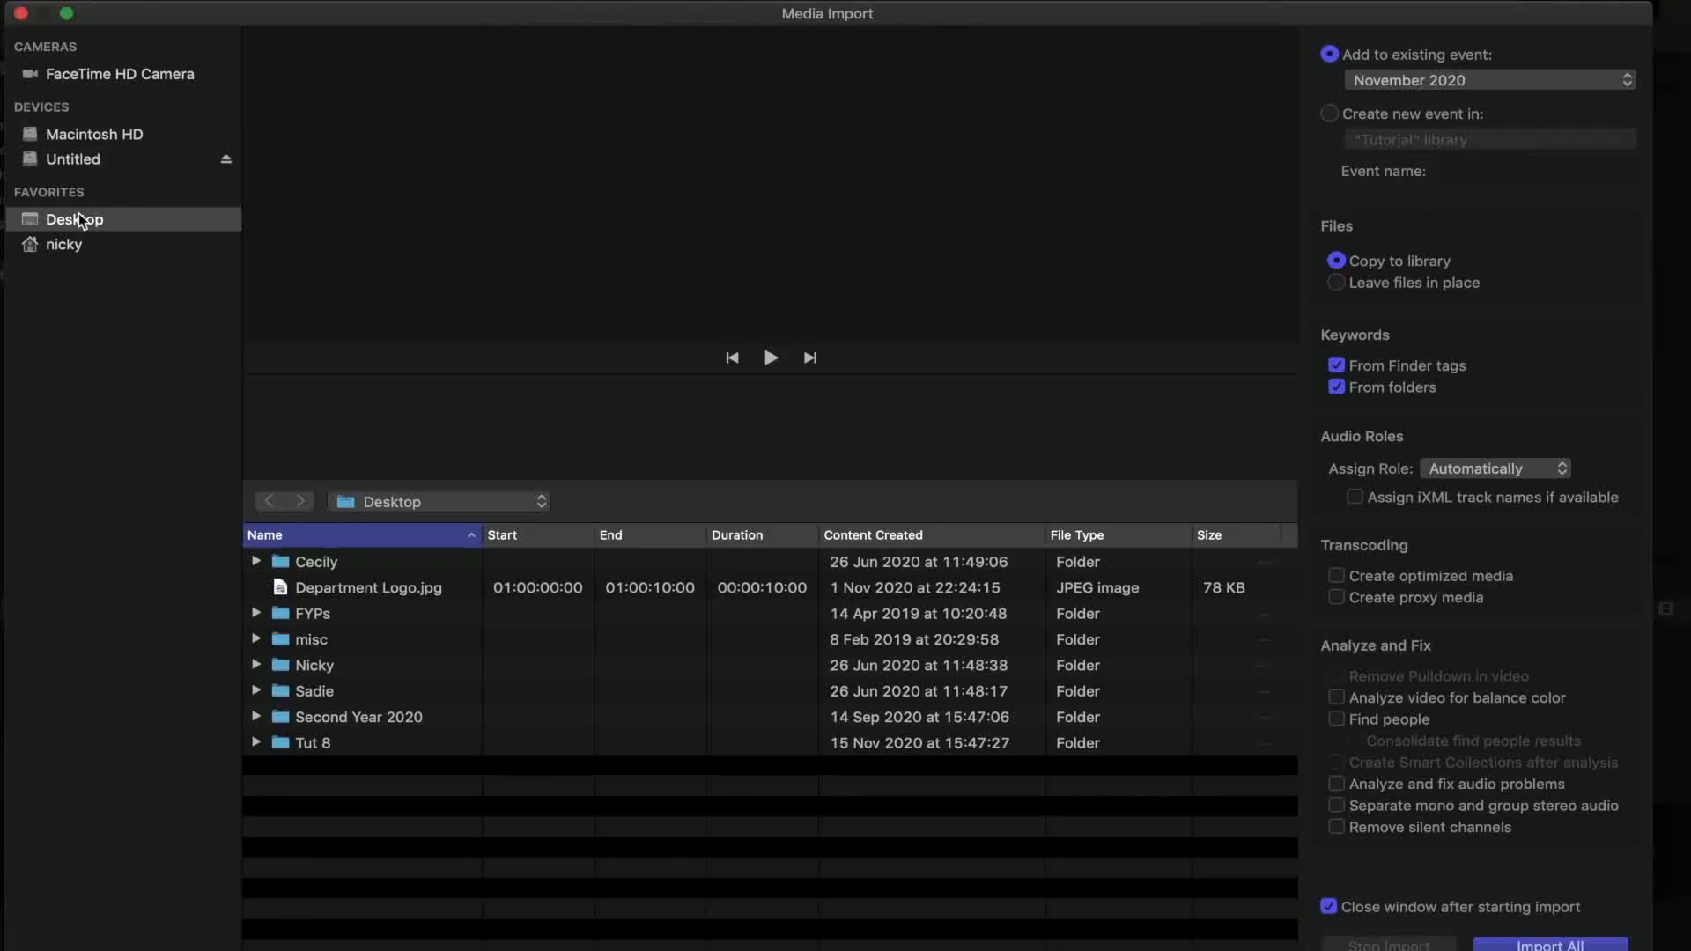
{"action": "left_click", "coordinate": [63, 158]}
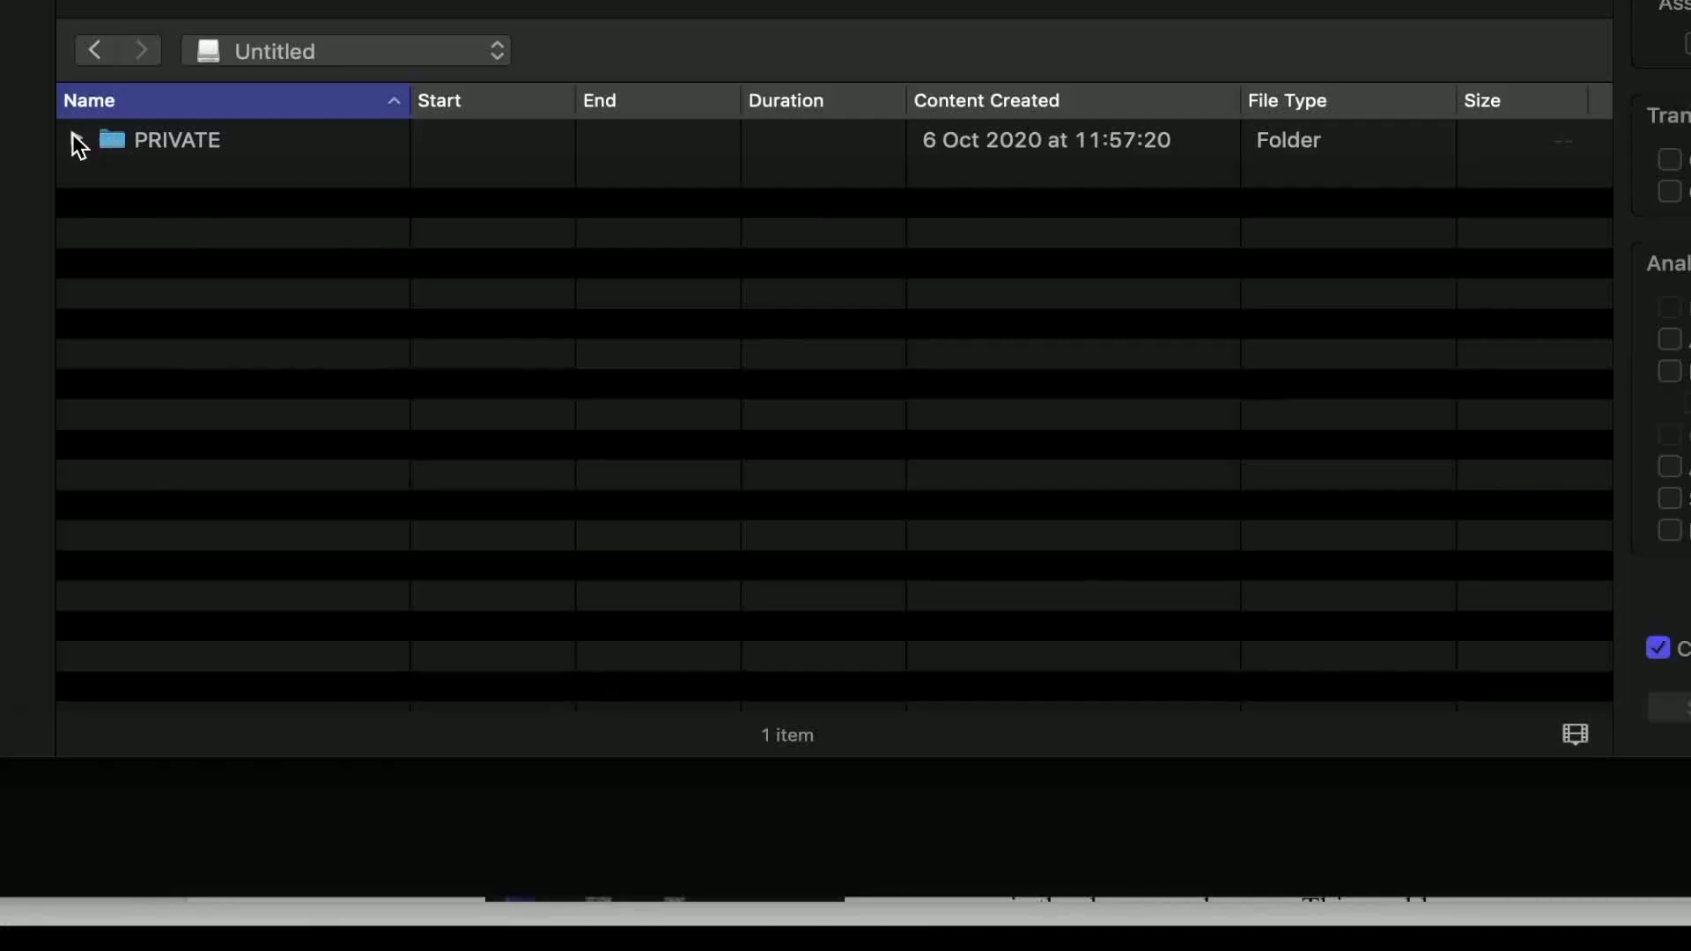
{"action": "left_click", "coordinate": [76, 141]}
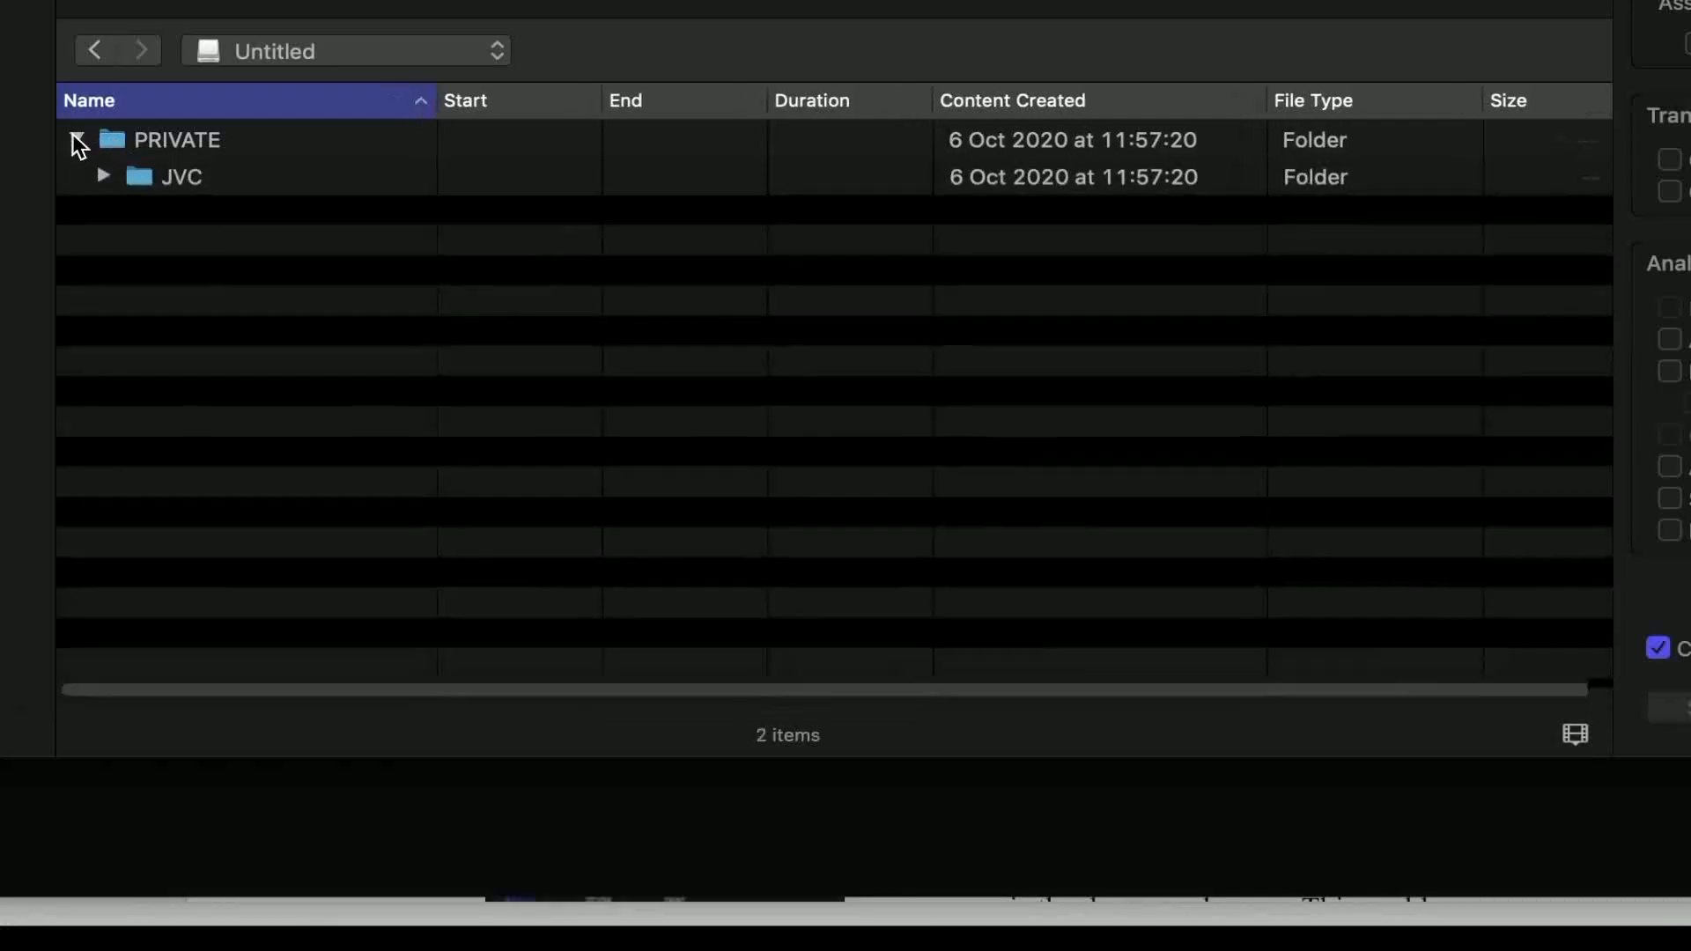
{"action": "left_click", "coordinate": [102, 178]}
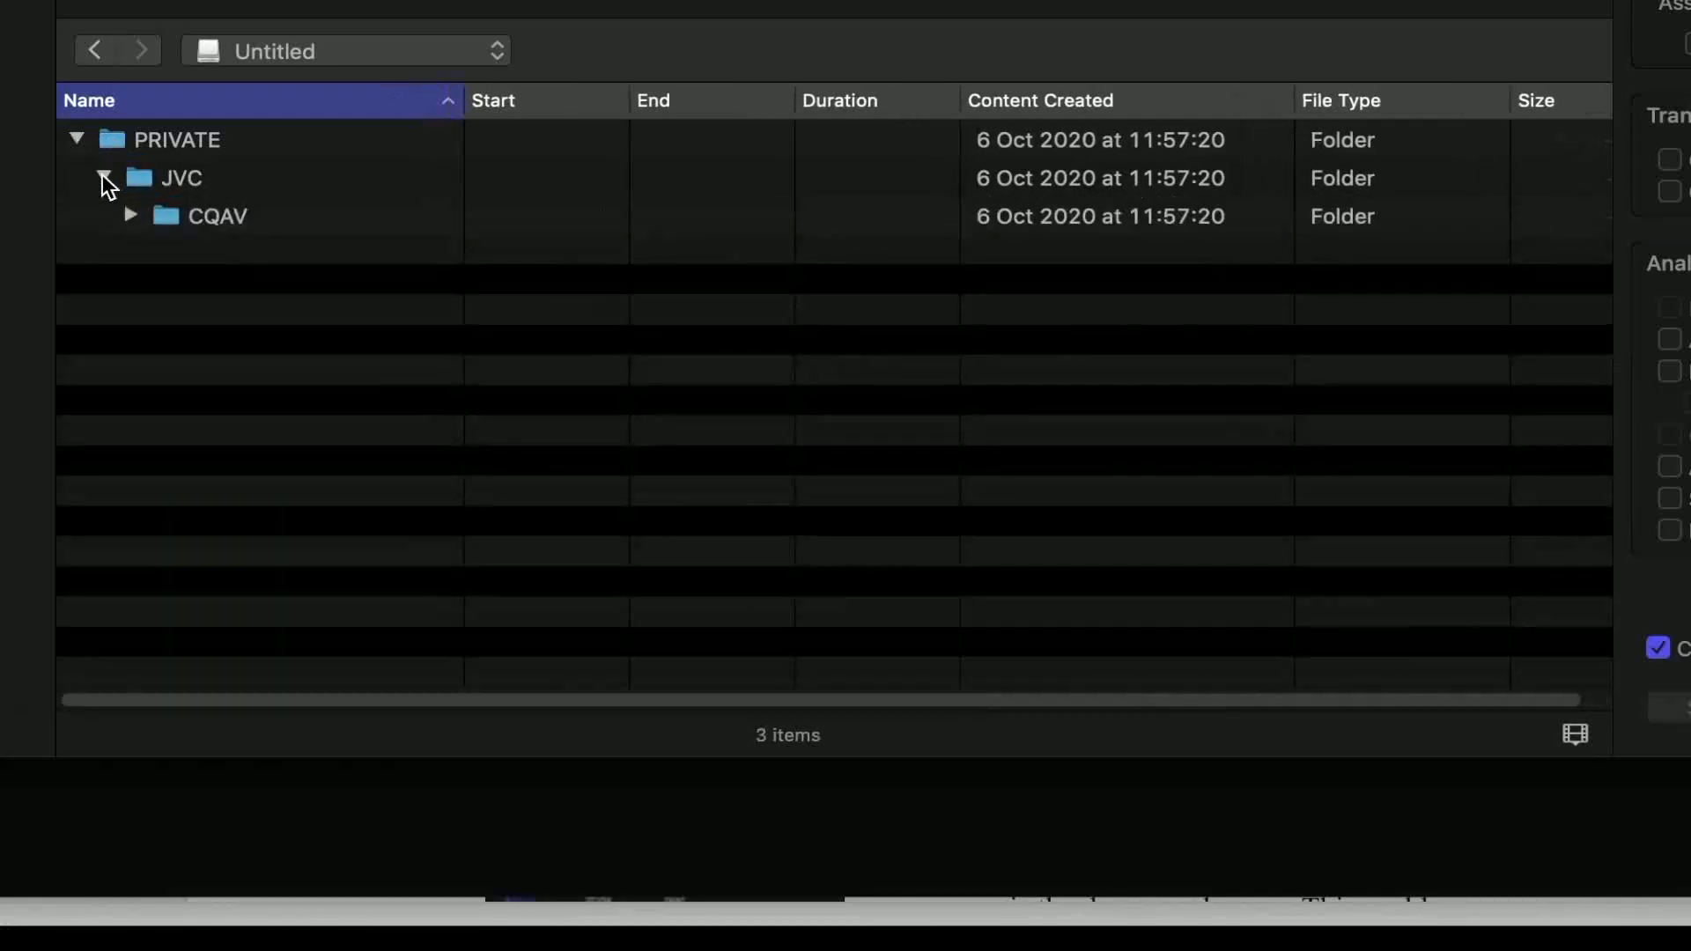
{"action": "left_click", "coordinate": [131, 215]}
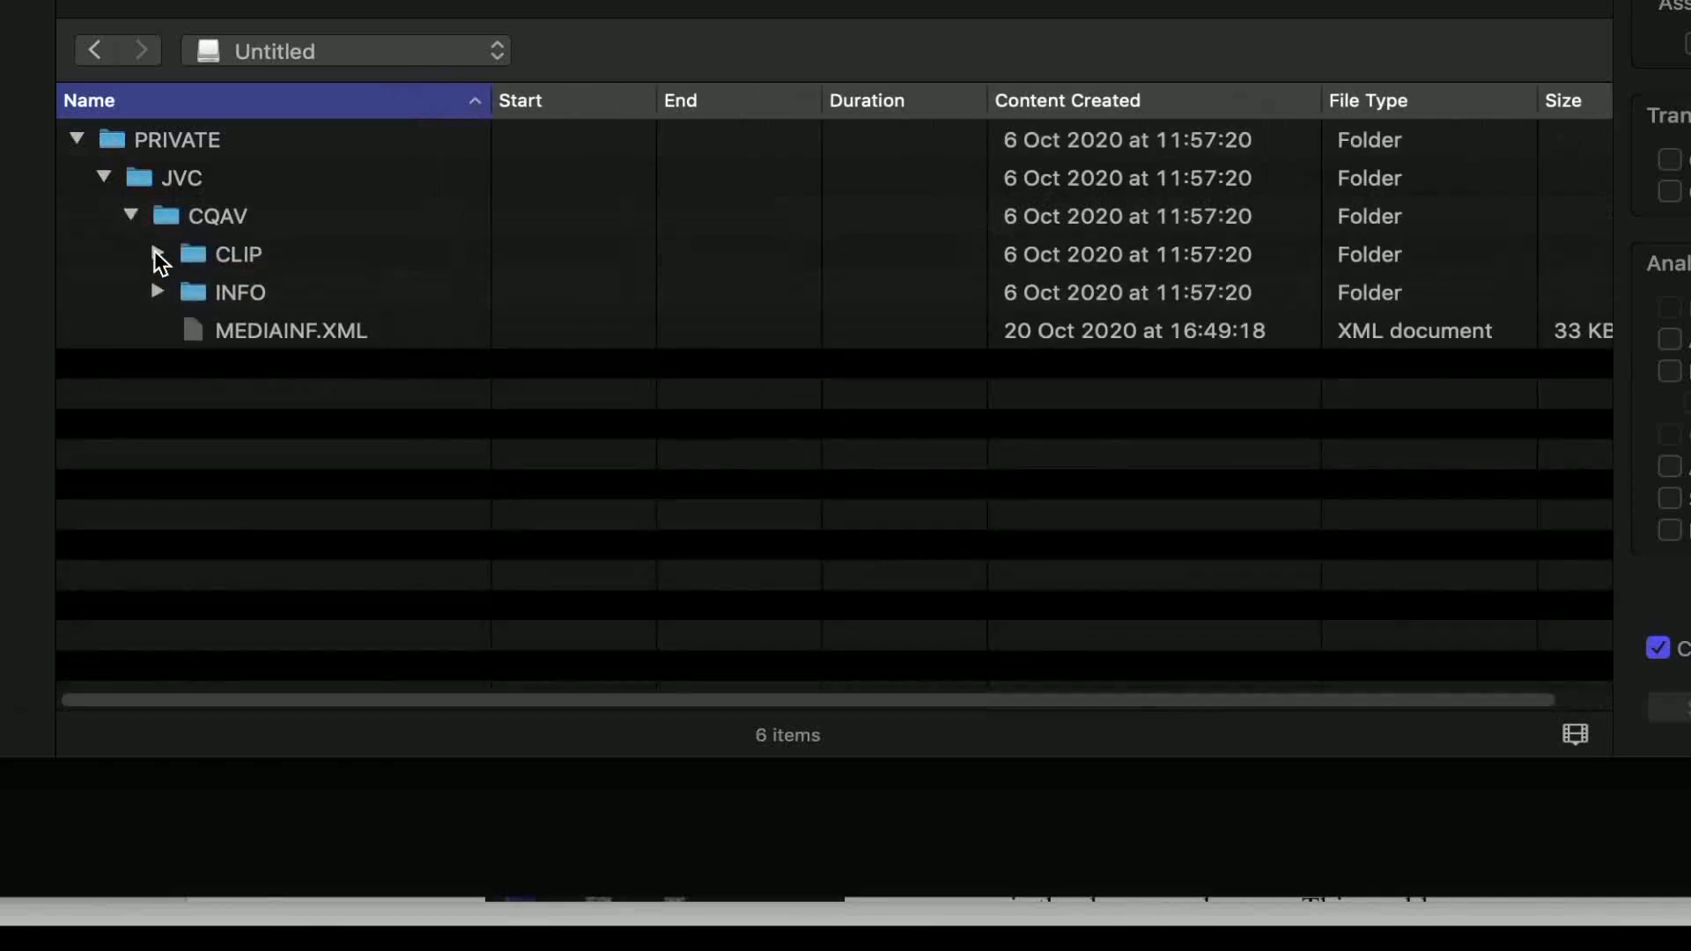
{"action": "left_click", "coordinate": [155, 252]}
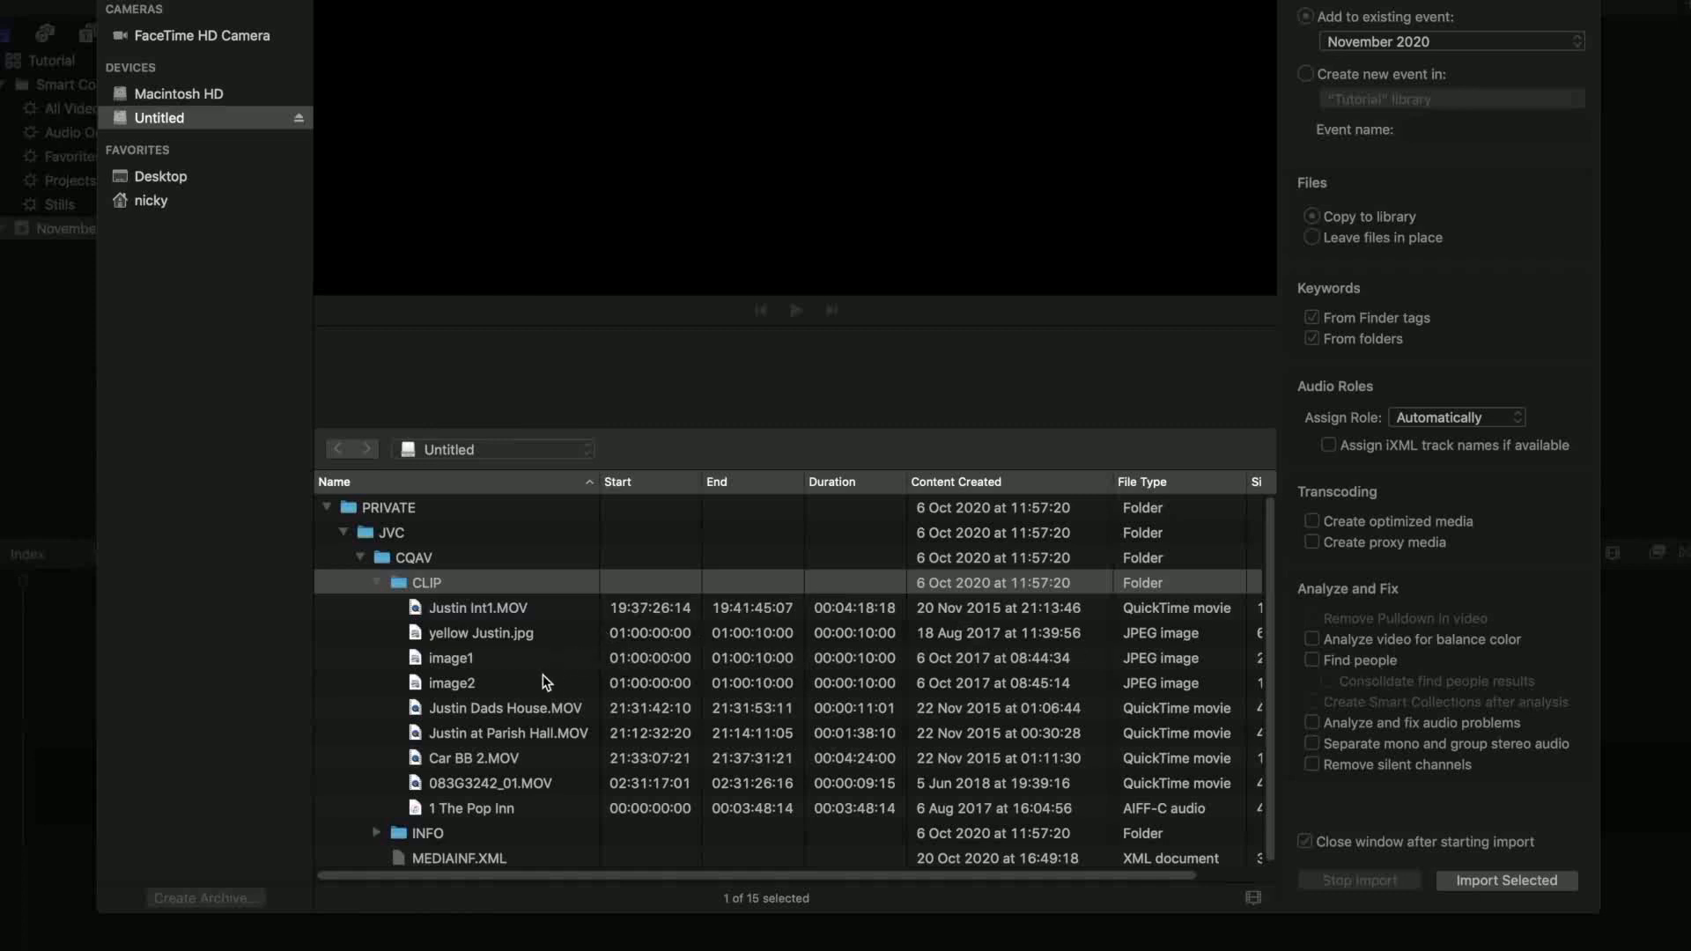
Import only the Int1.MOV interview clip and 083G3242_01.MOV into the November 2020 event, copying the files to the library
{"action": "left_click", "coordinate": [457, 618]}
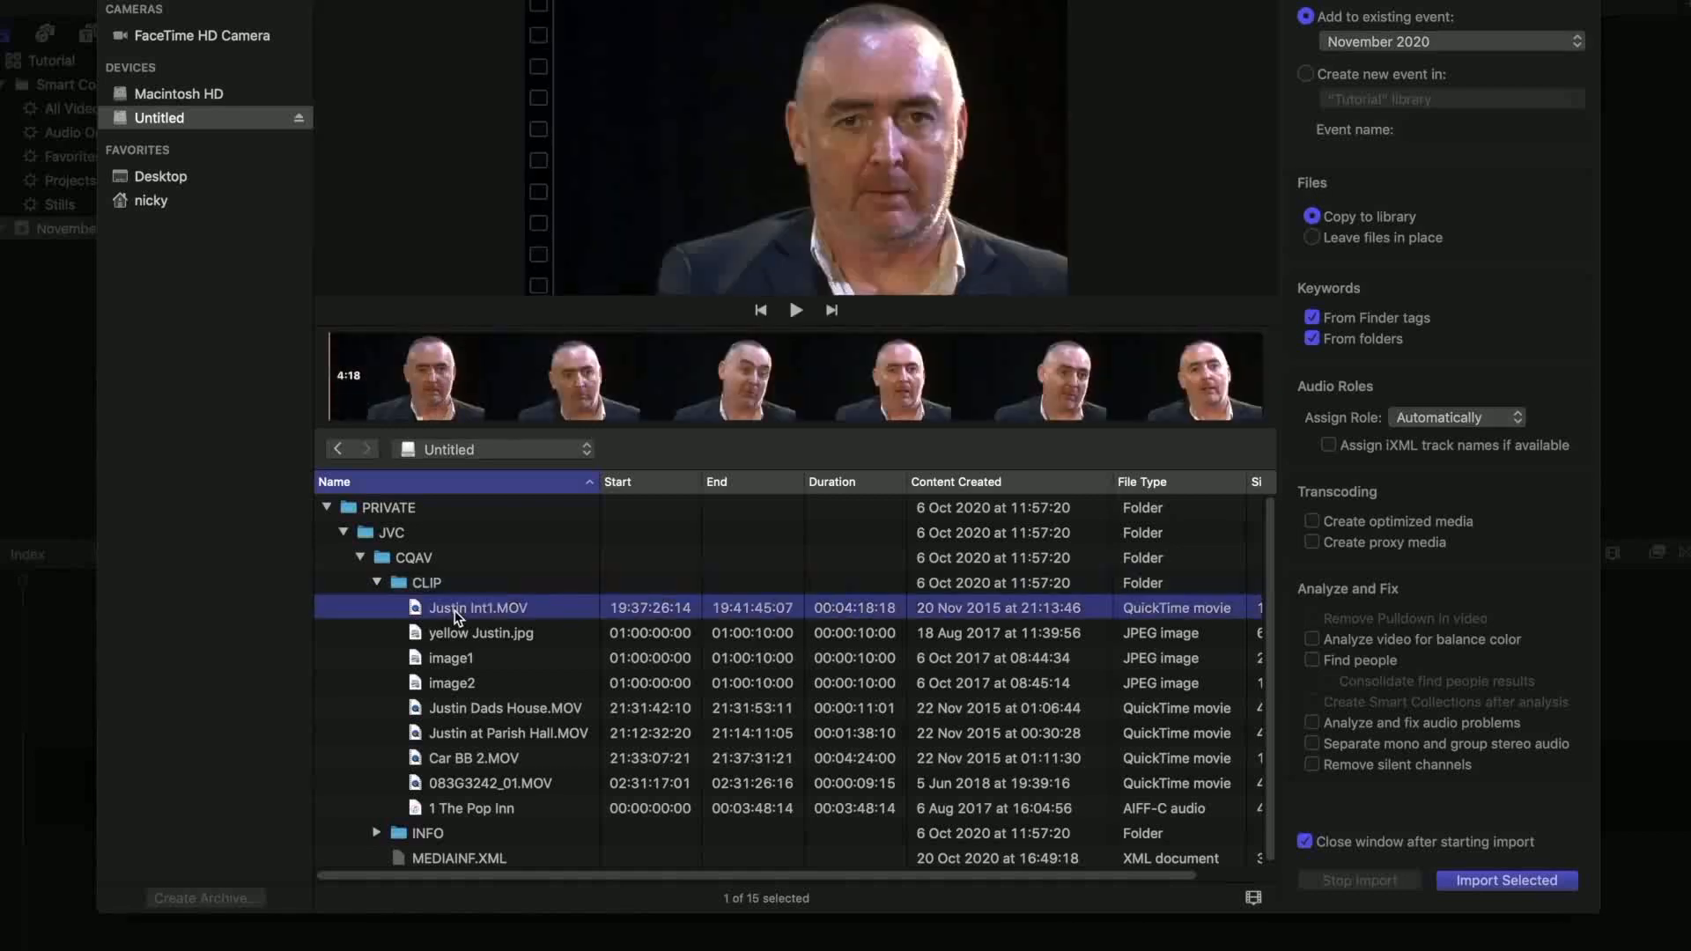
{"action": "left_click", "coordinate": [484, 783], "text": "super"}
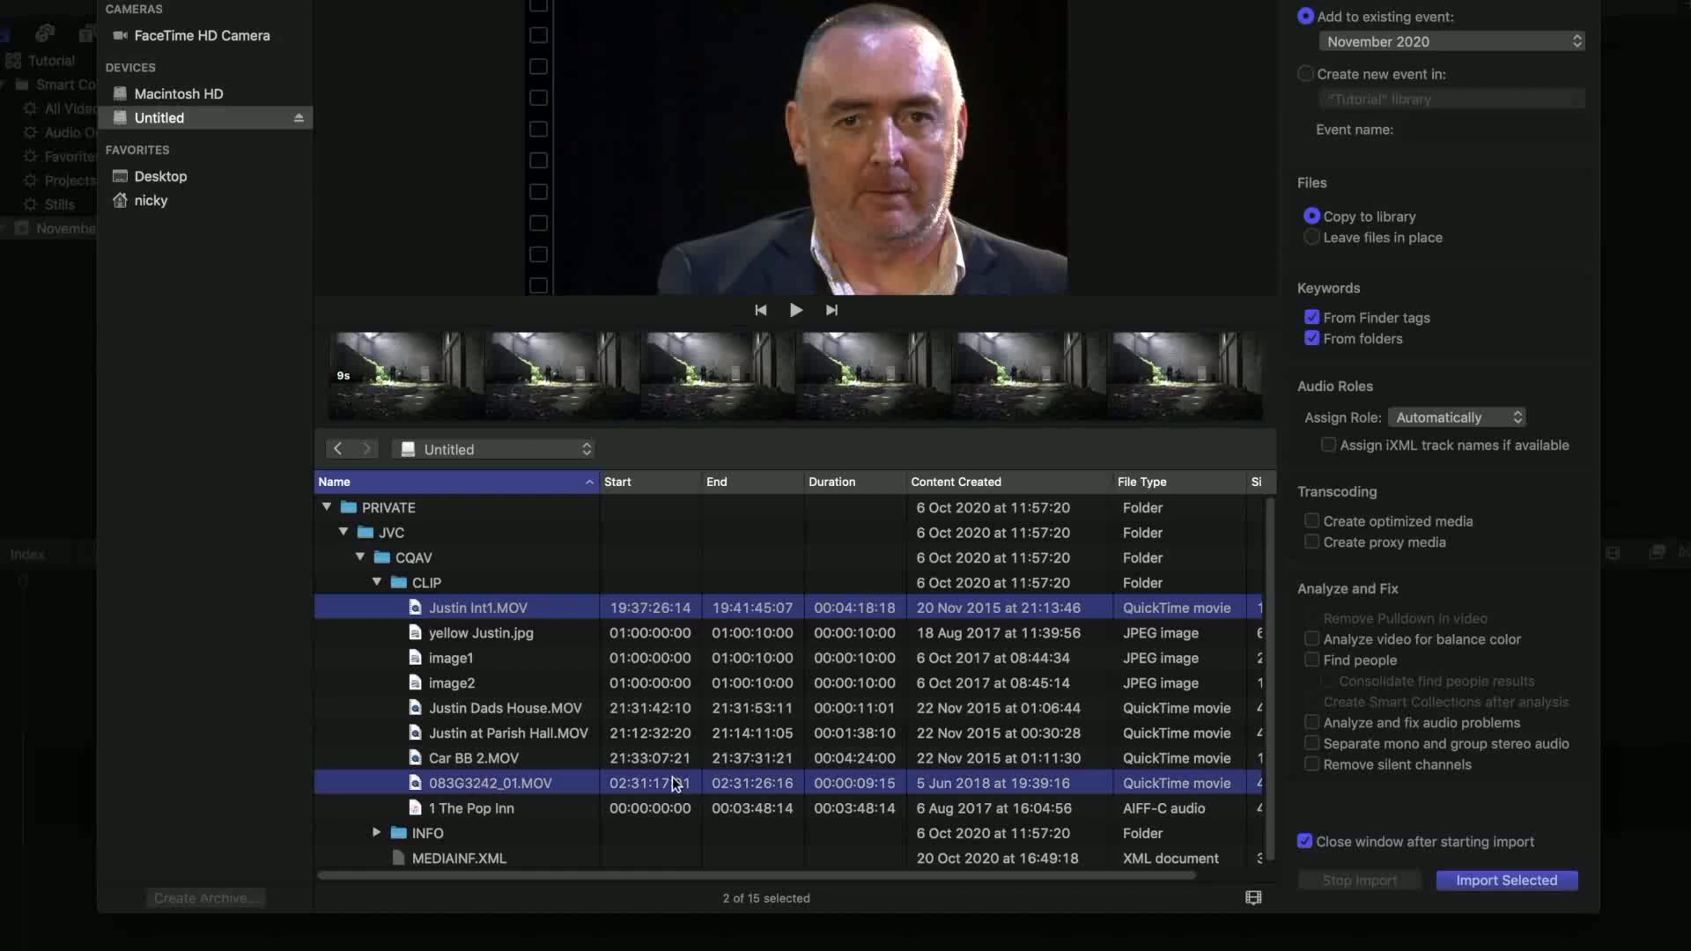
{"action": "left_click", "coordinate": [1452, 879]}
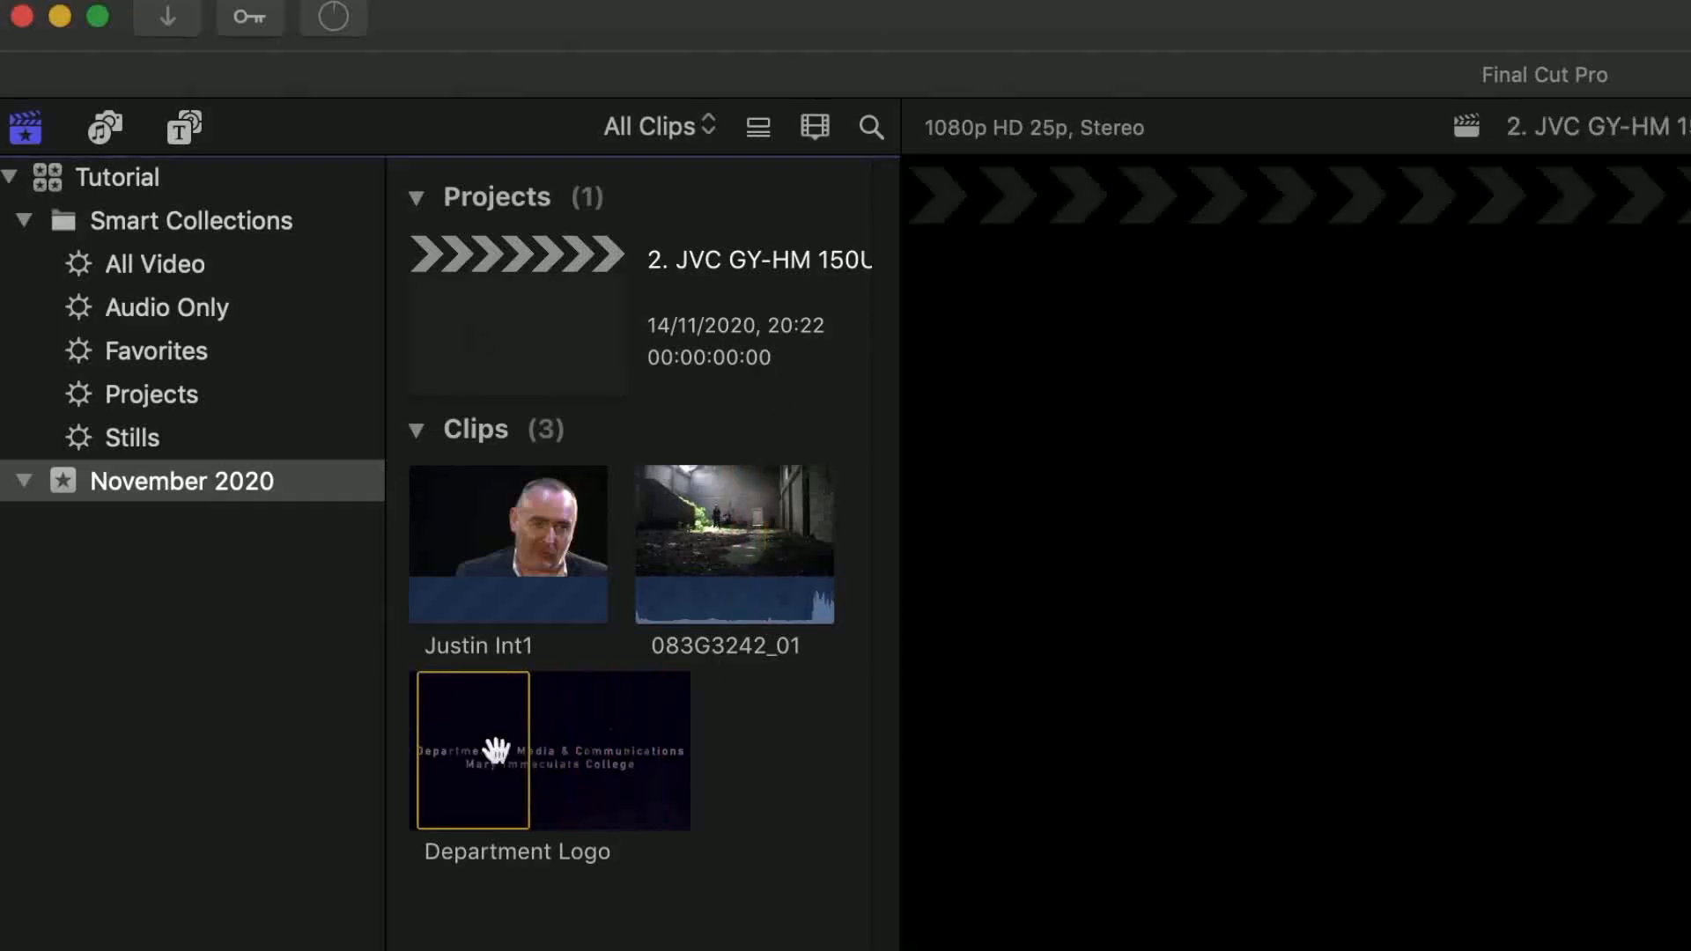
In the All Video smart collection, rename the clip 083G3242_01 as WS Band Performing
{"action": "left_click", "coordinate": [169, 264]}
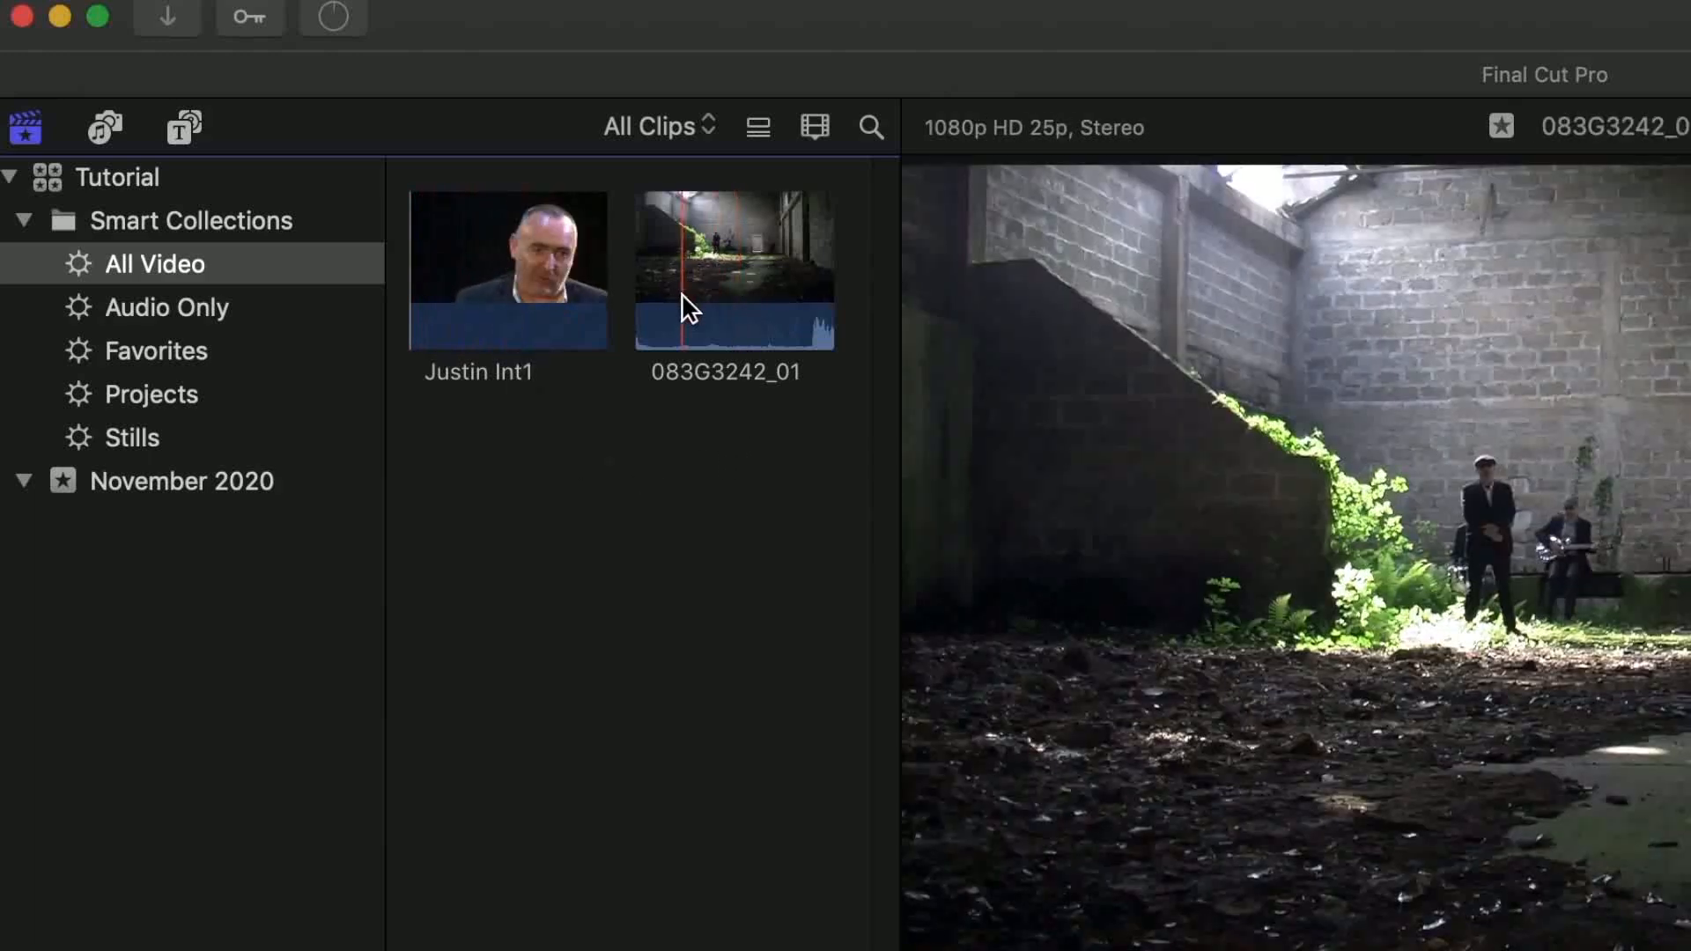
{"action": "left_click", "coordinate": [723, 374]}
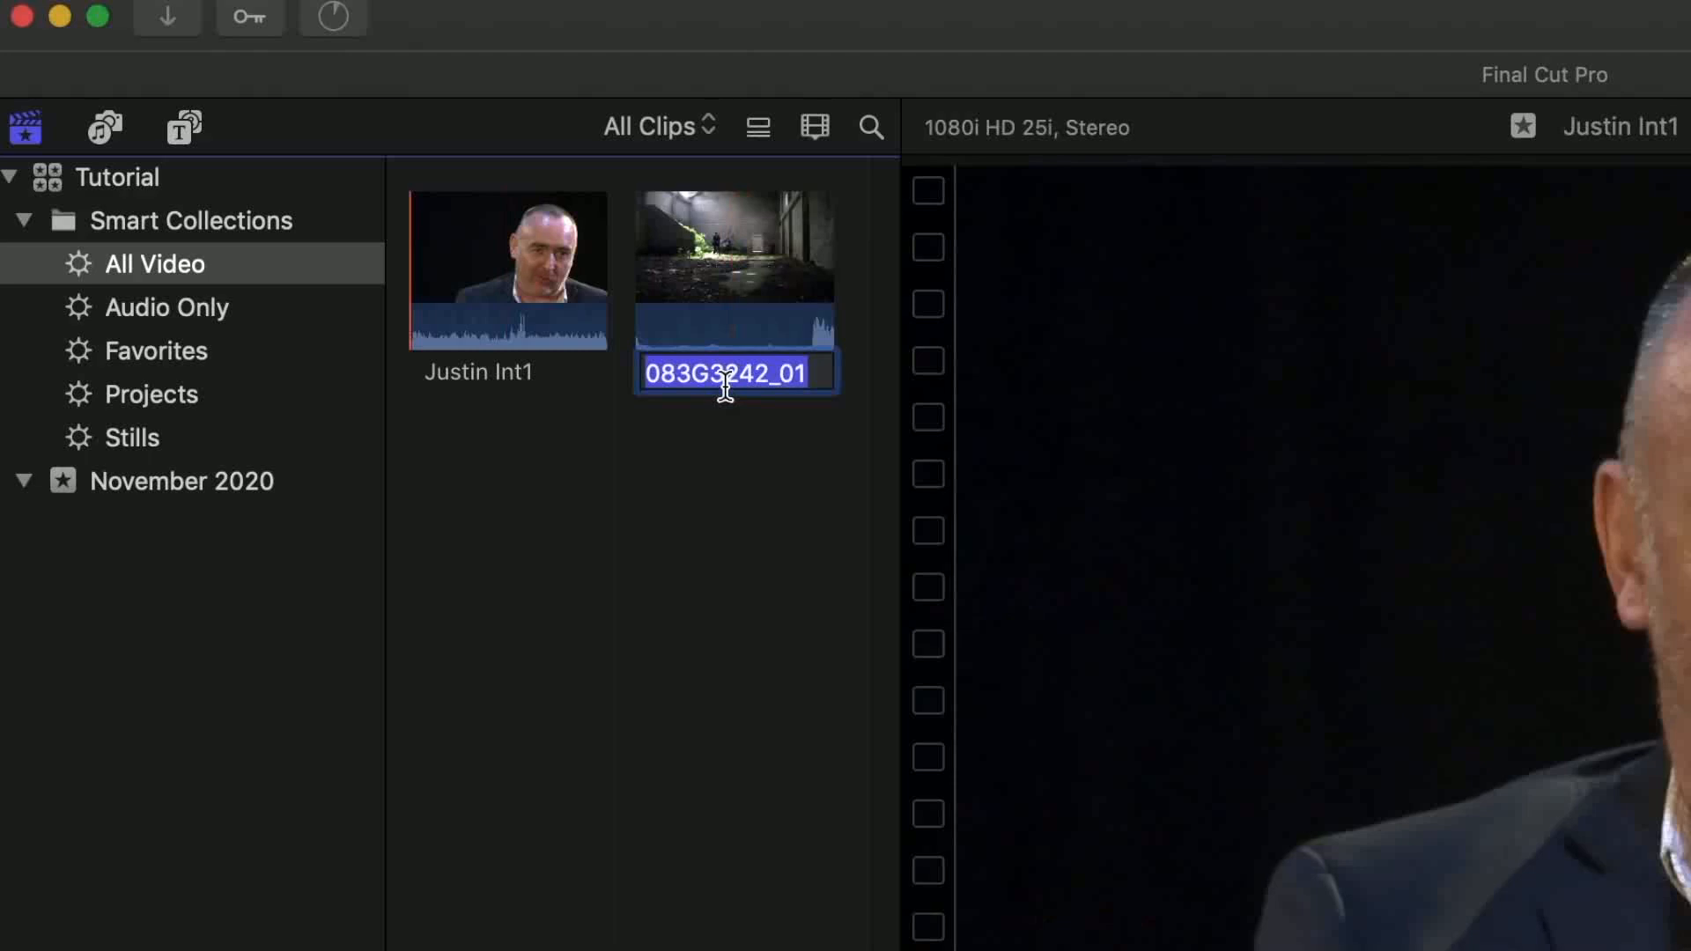
{"action": "type", "text": "WS "}
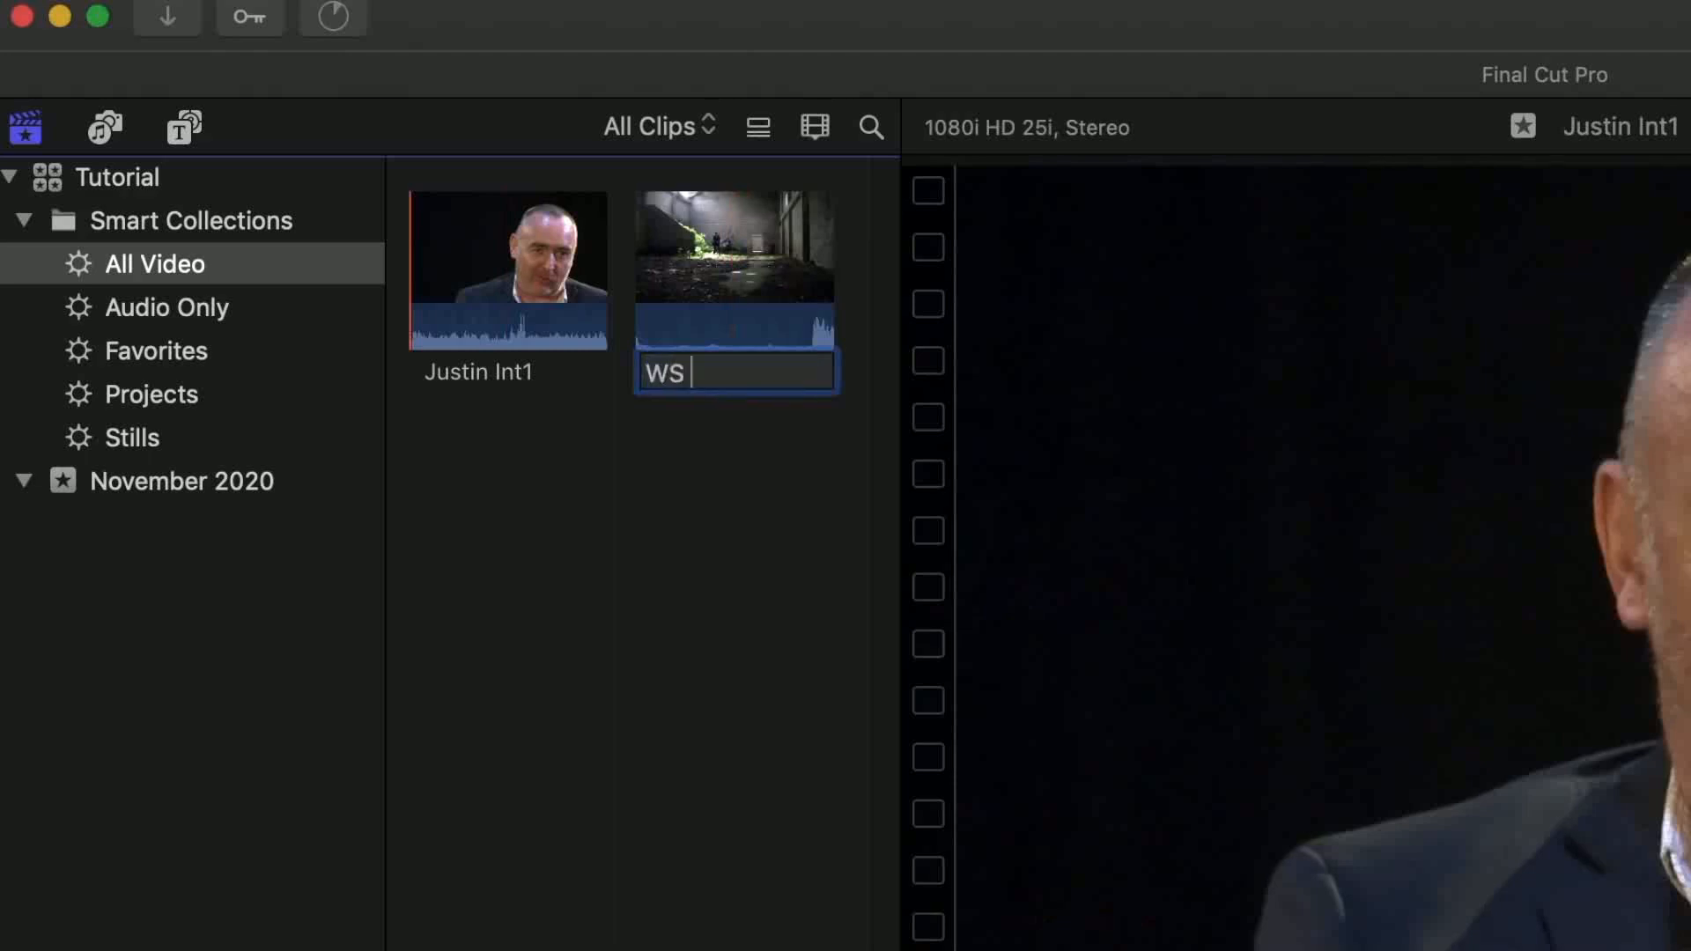
{"action": "type", "text": "Band Perfo"}
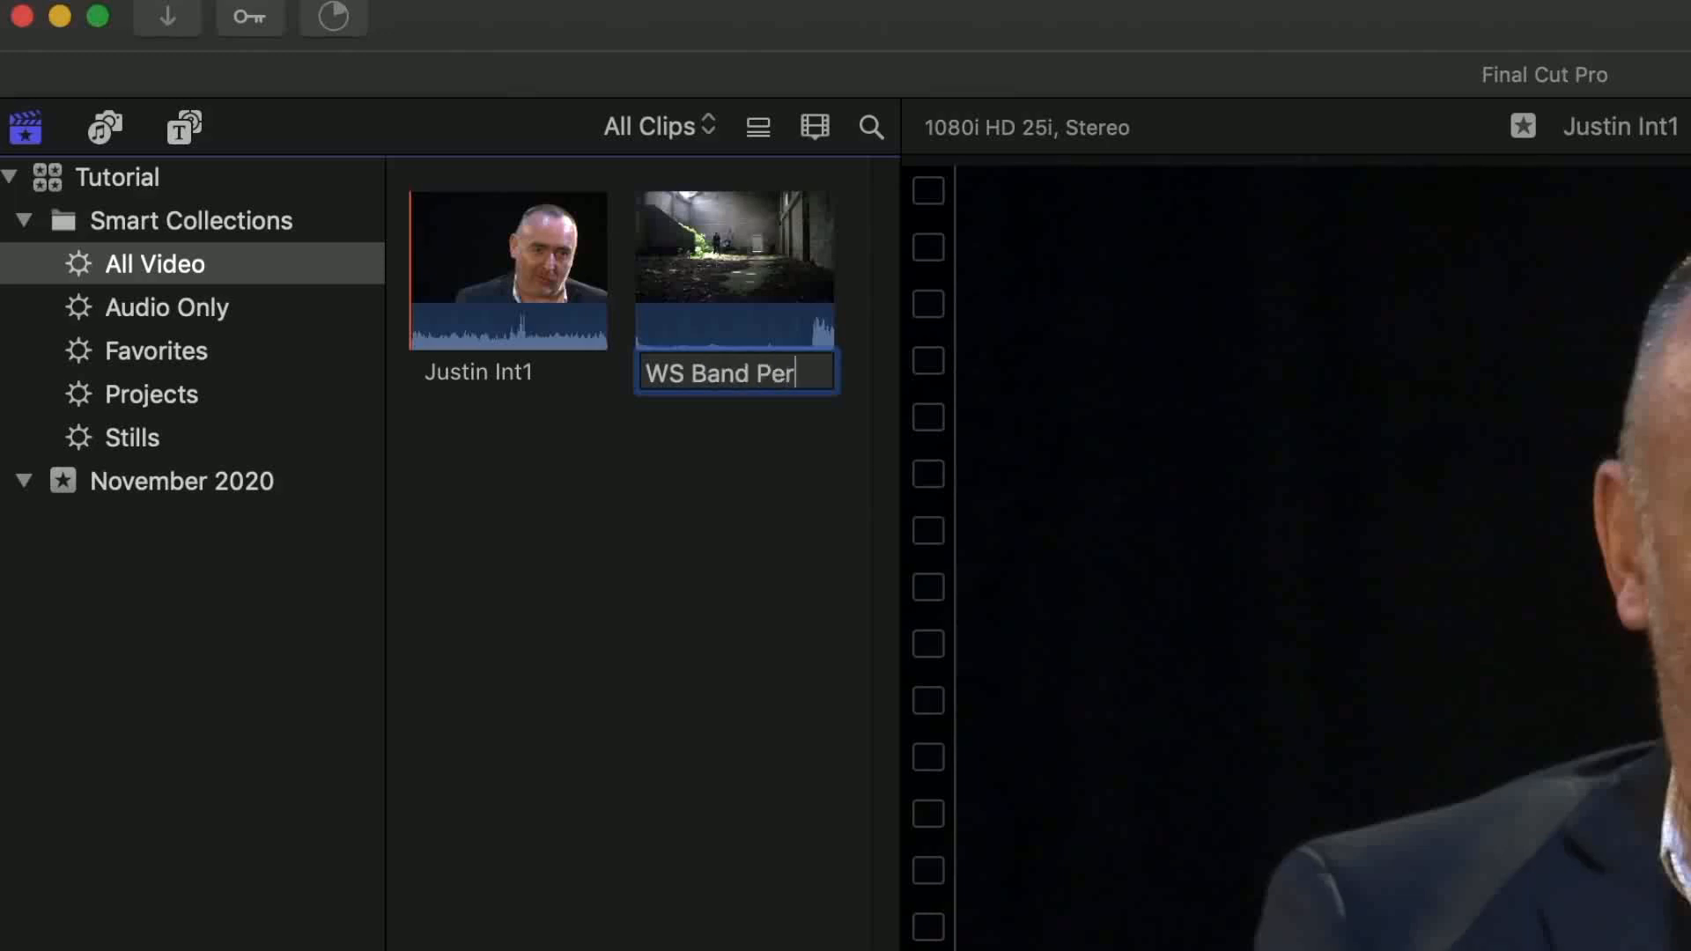
{"action": "type", "text": "rming"}
{"action": "key", "text": "Return"}
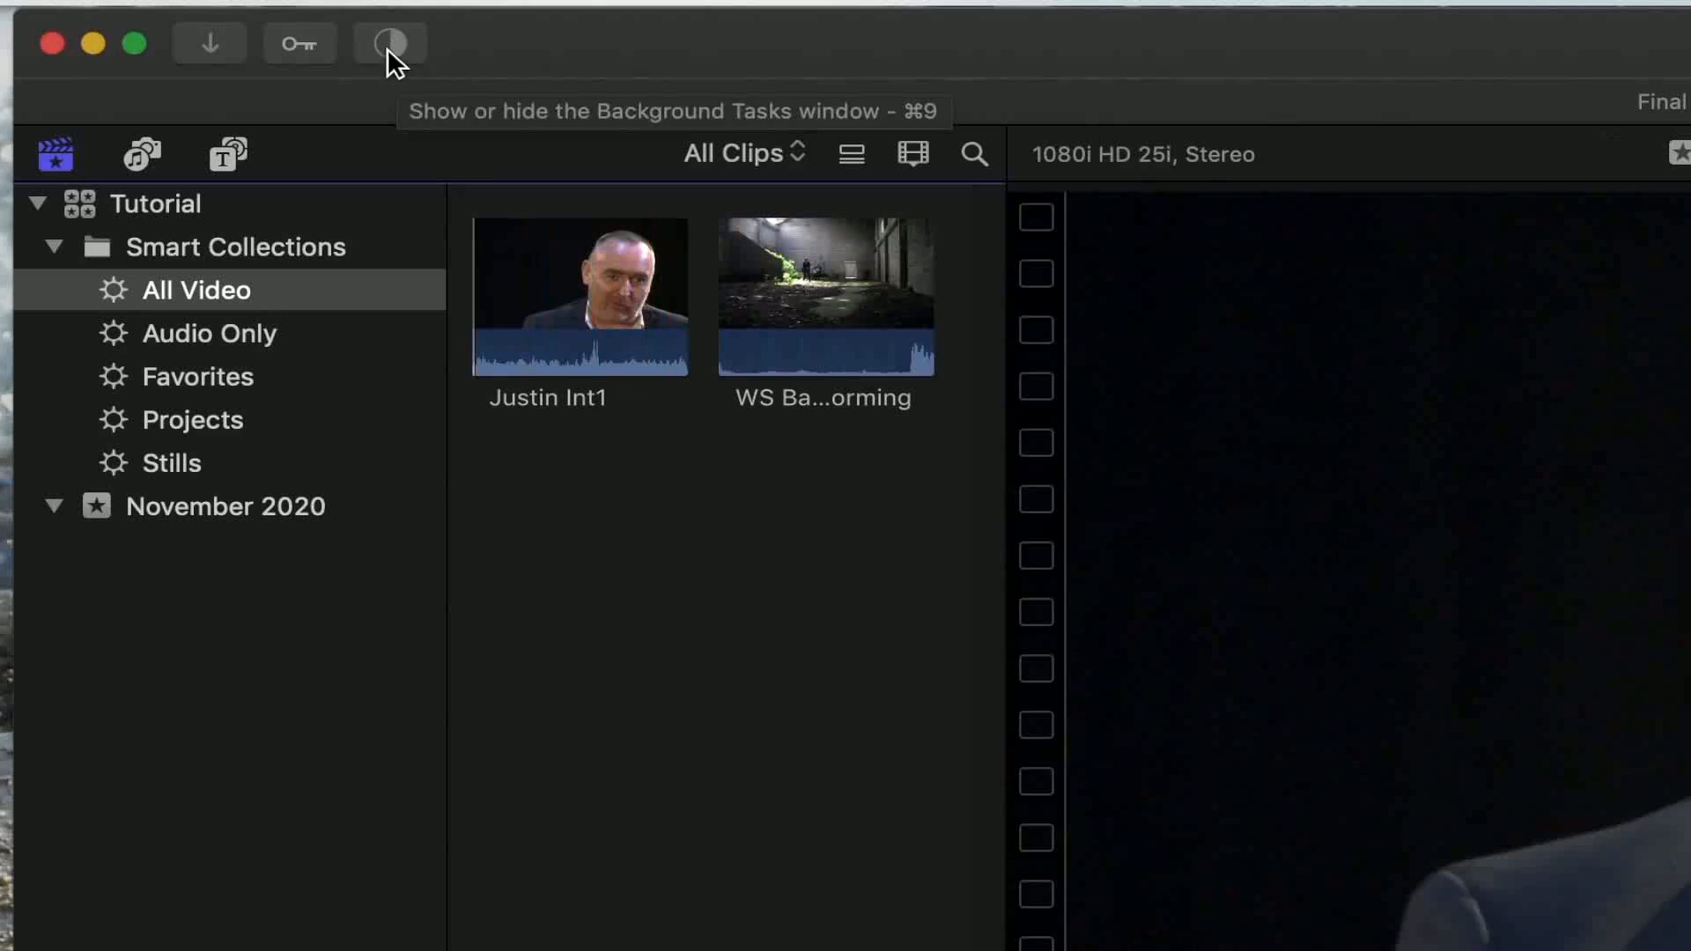
Check the progress of the background tasks, and close their window
{"action": "left_click", "coordinate": [392, 43]}
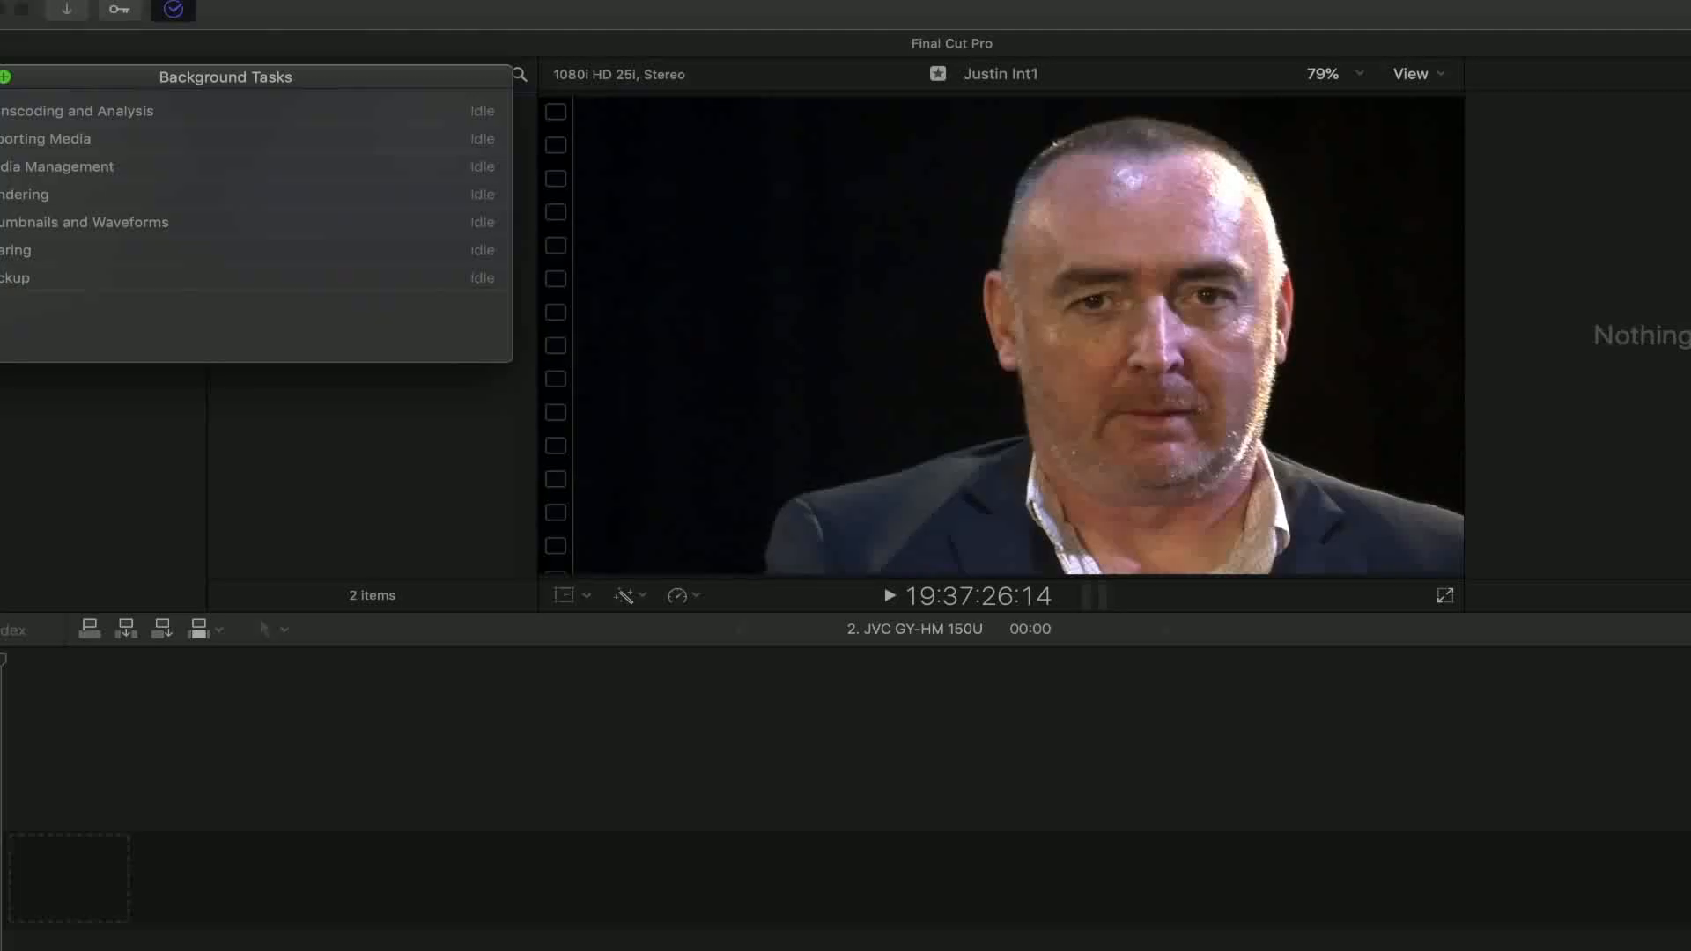
{"action": "left_click", "coordinate": [0, 77]}
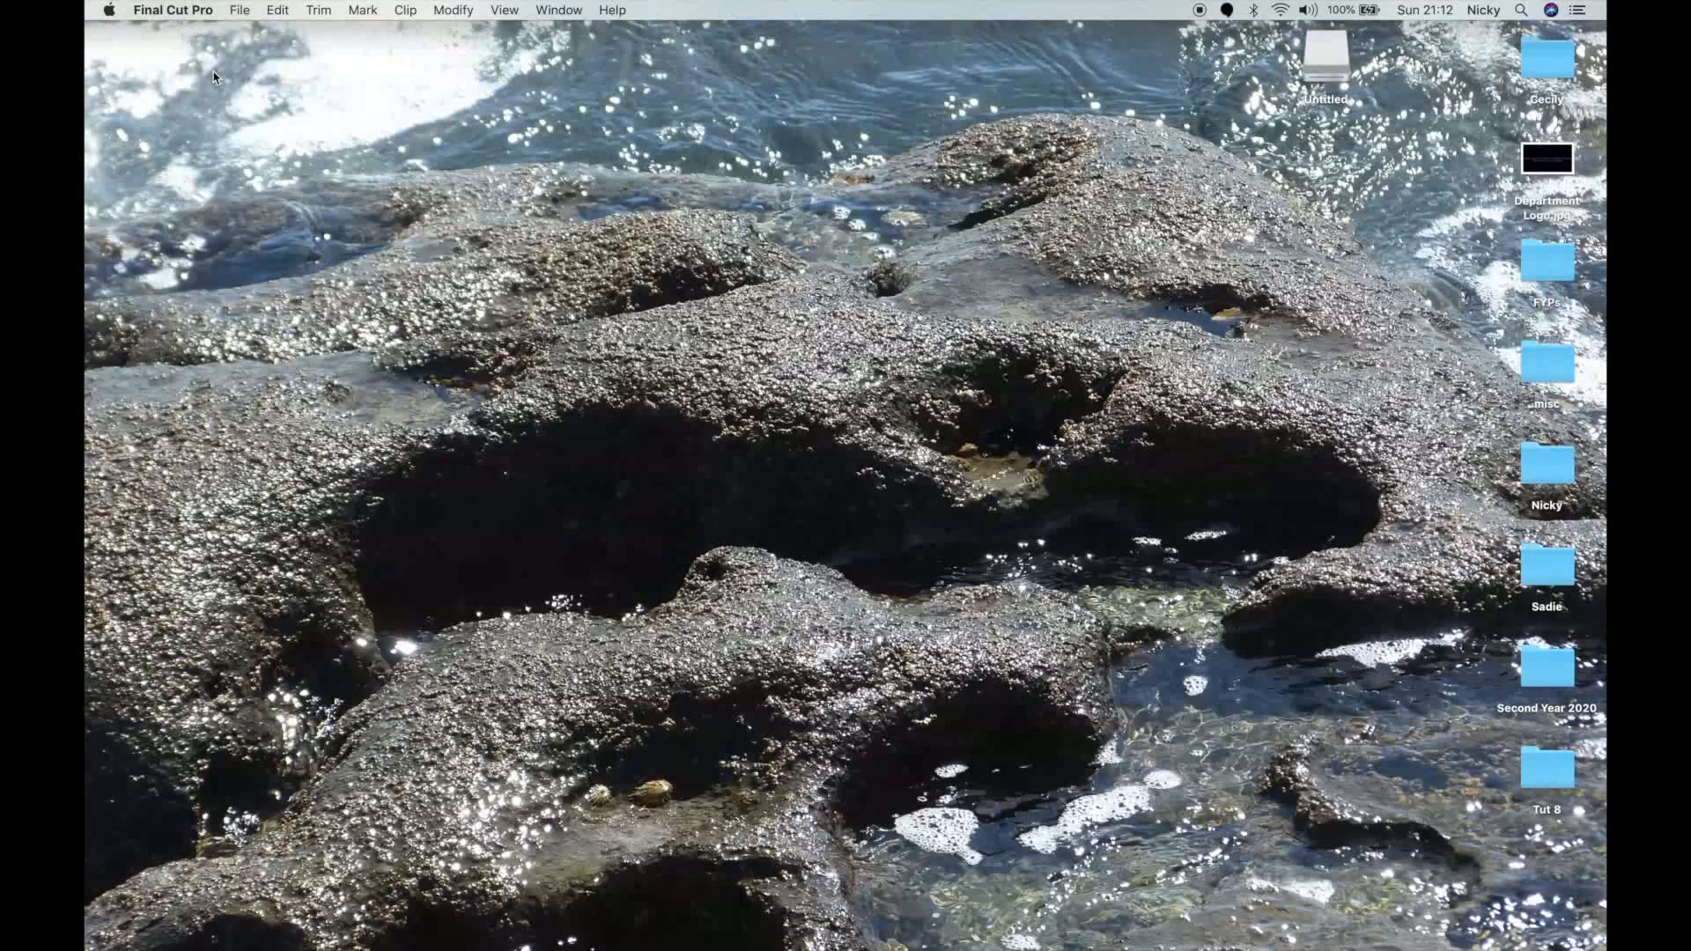
In Finder, show the package contents of the Tutorial library in Movies and open November 2020's Original Media folder
{"action": "left_click", "coordinate": [343, 916]}
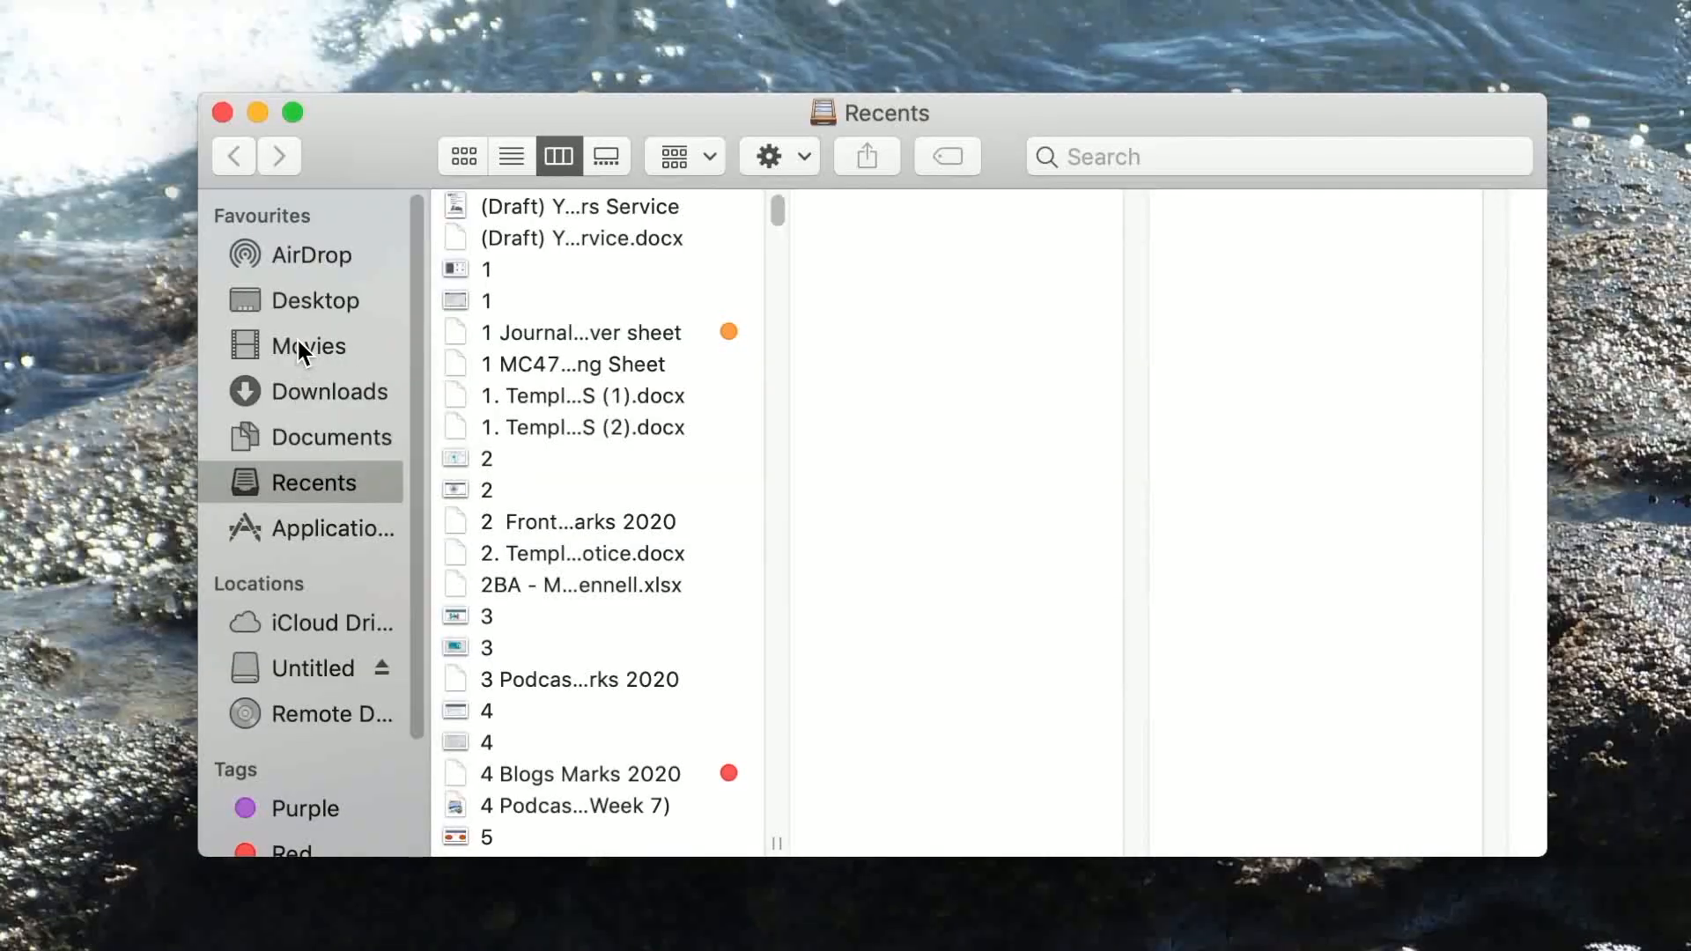
{"action": "left_click", "coordinate": [448, 229]}
{"action": "right_click", "coordinate": [516, 282]}
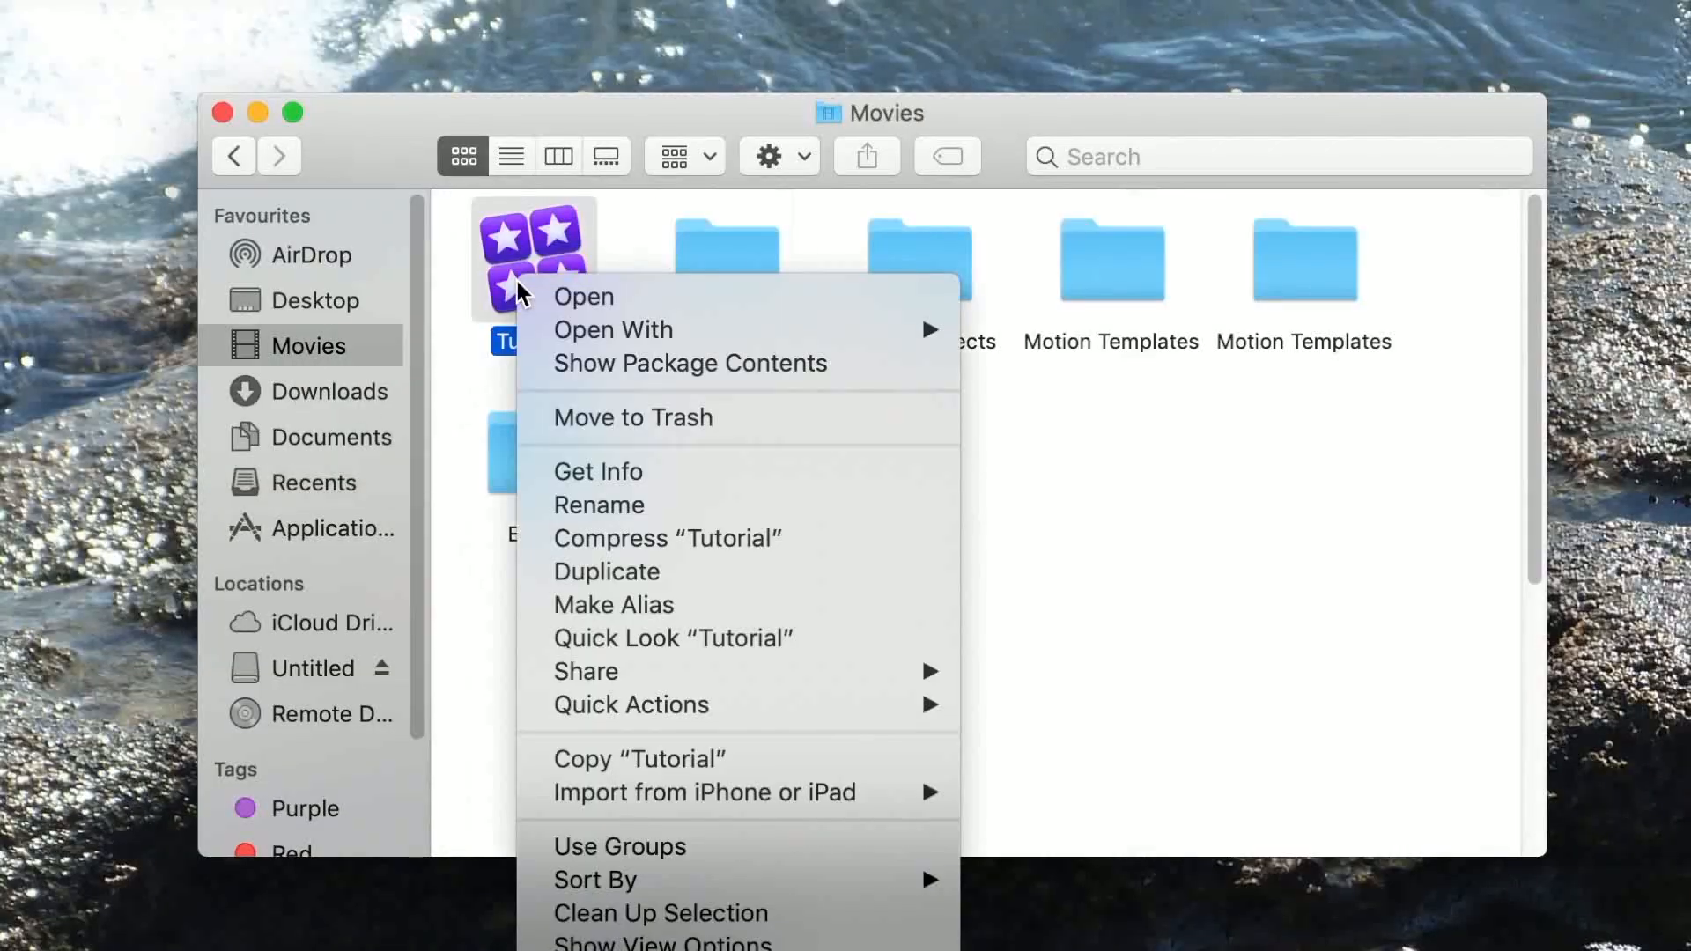
{"action": "left_click", "coordinate": [636, 363]}
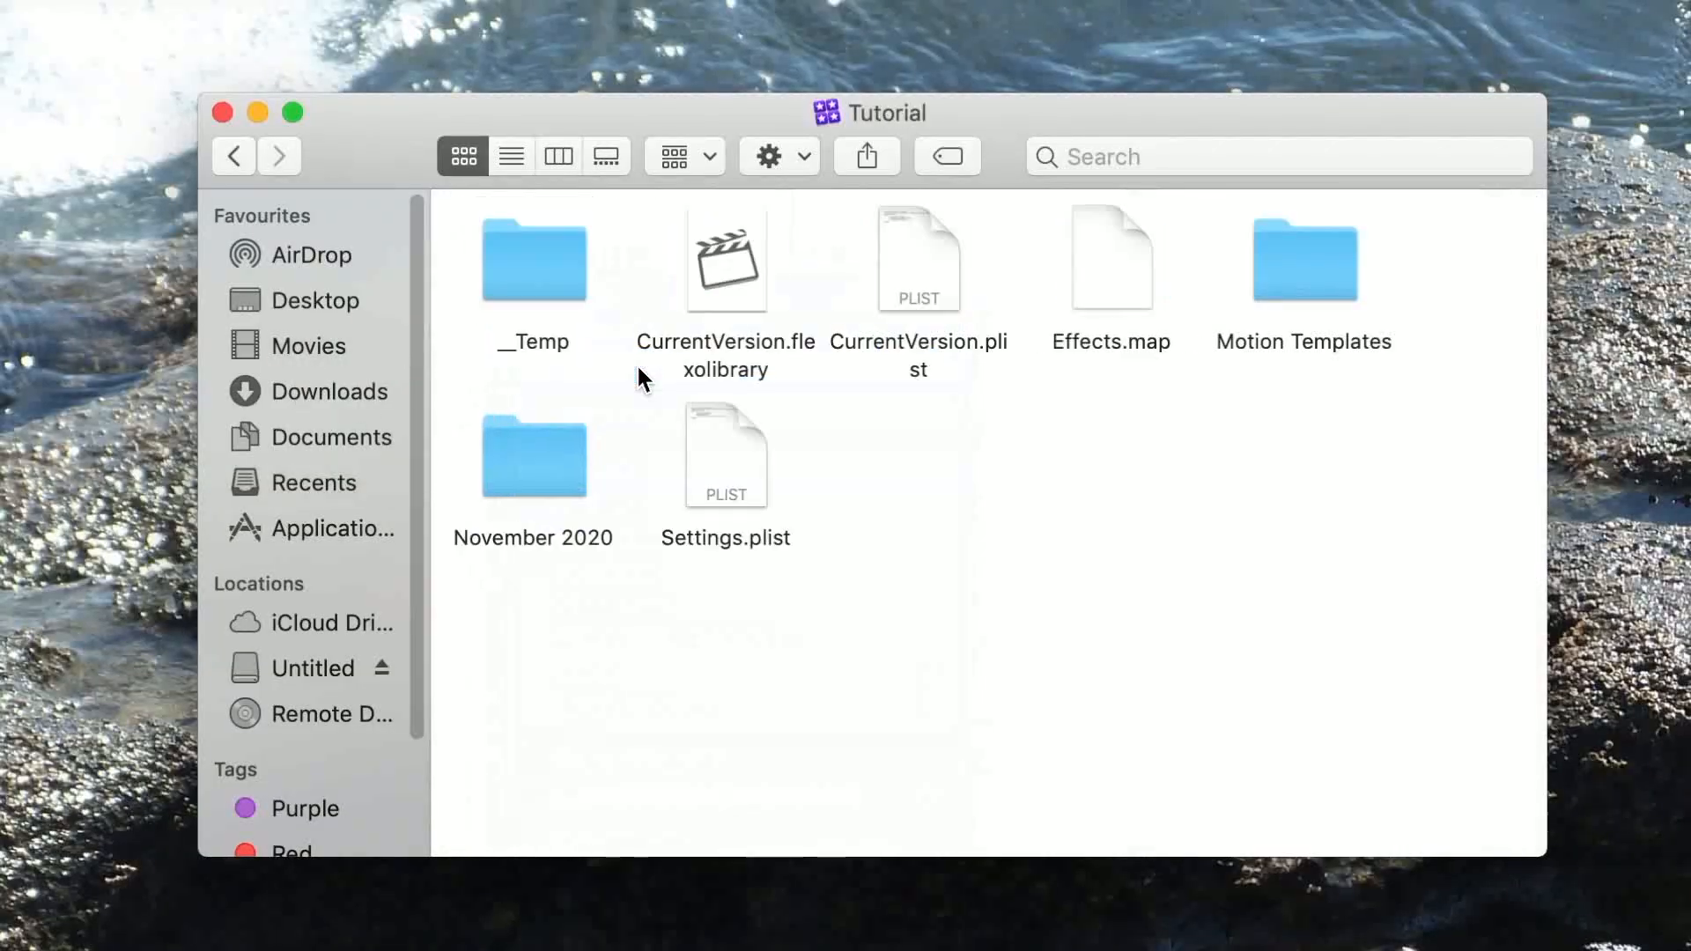
{"action": "double_click", "coordinate": [539, 460]}
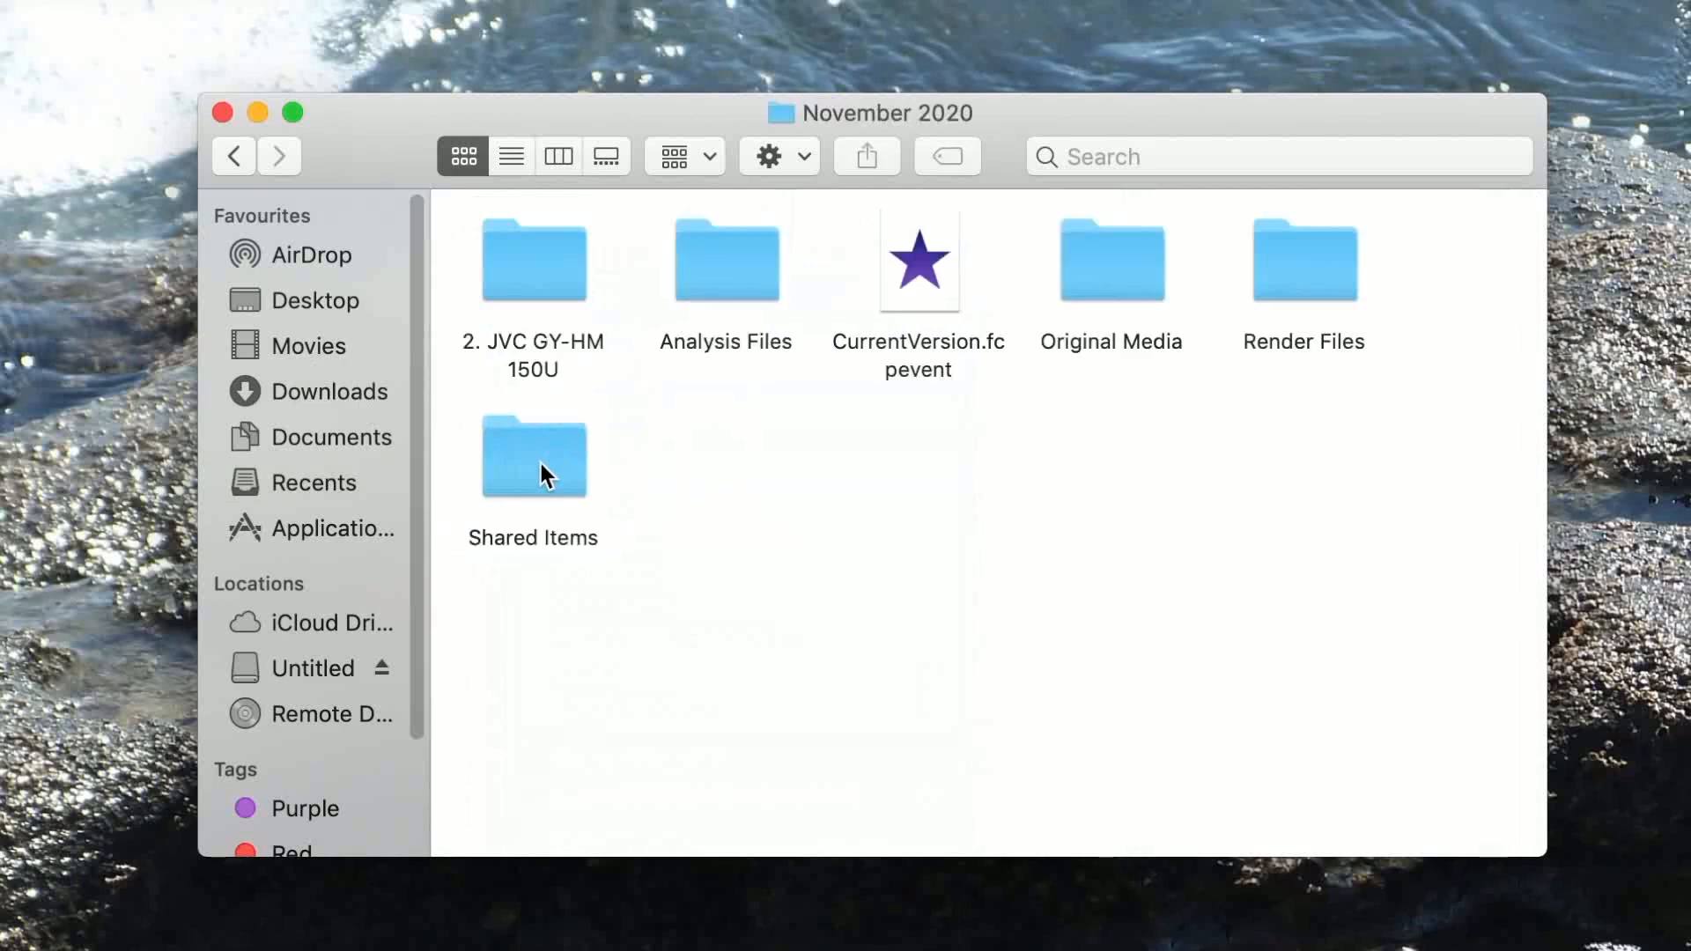
{"action": "double_click", "coordinate": [1113, 257]}
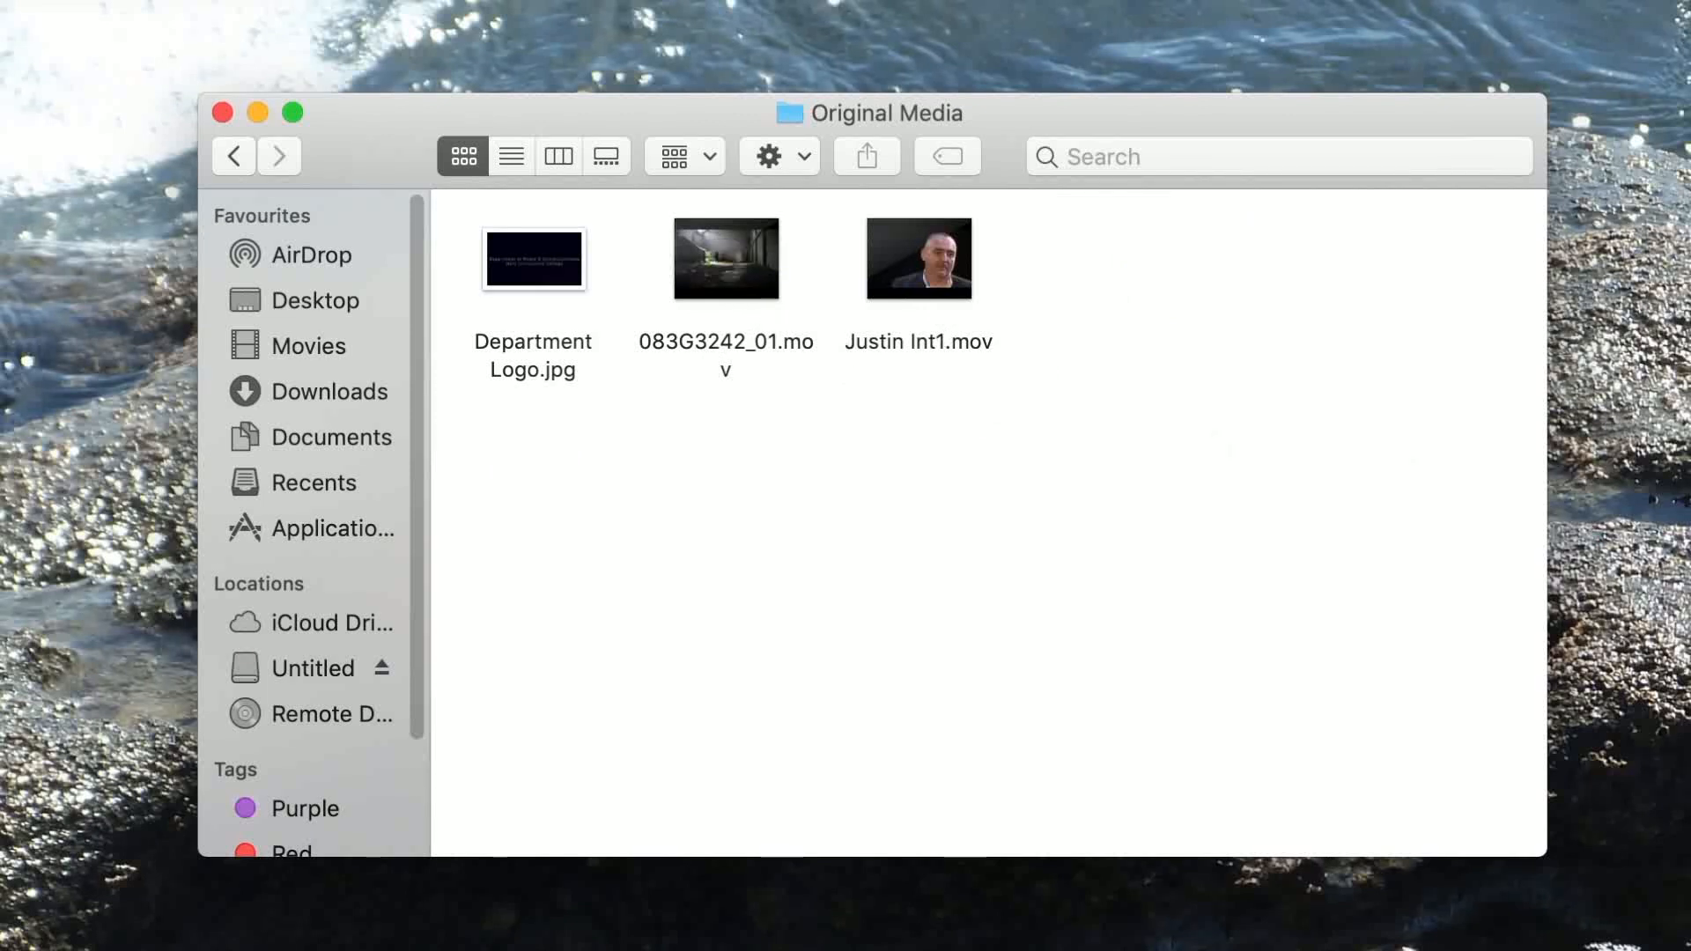
Open the Untitled camera card and navigate through PRIVATE, JVC and CQAV to its CLIP folder
{"action": "right_click", "coordinate": [1318, 55]}
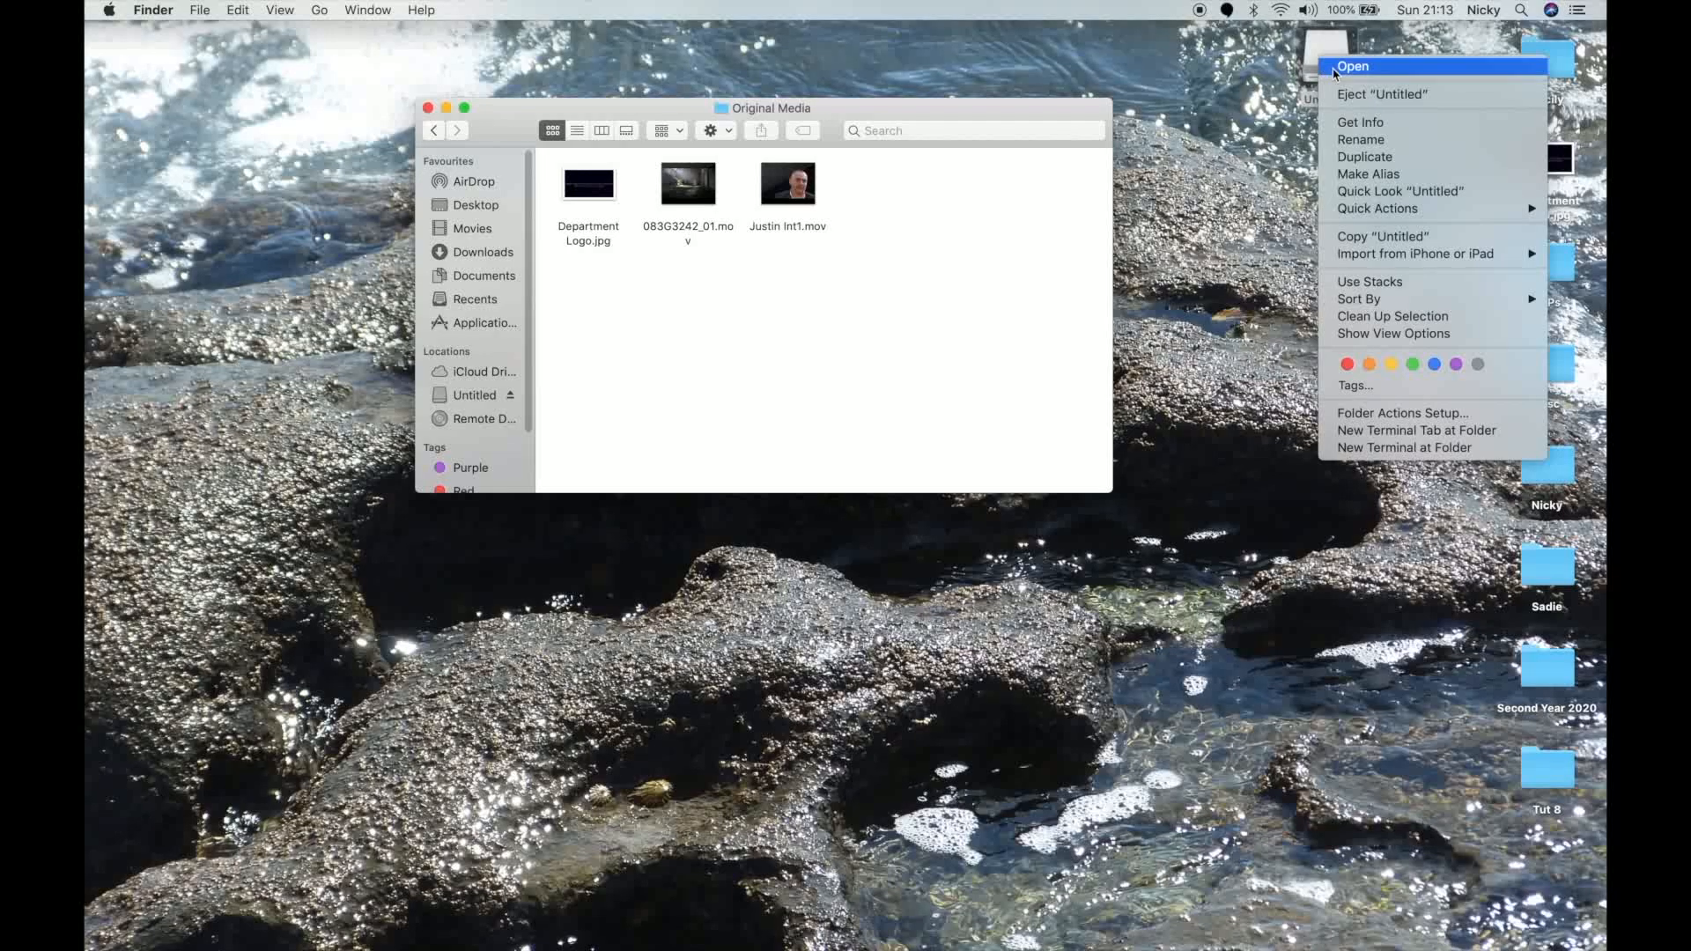
{"action": "left_click", "coordinate": [1353, 67]}
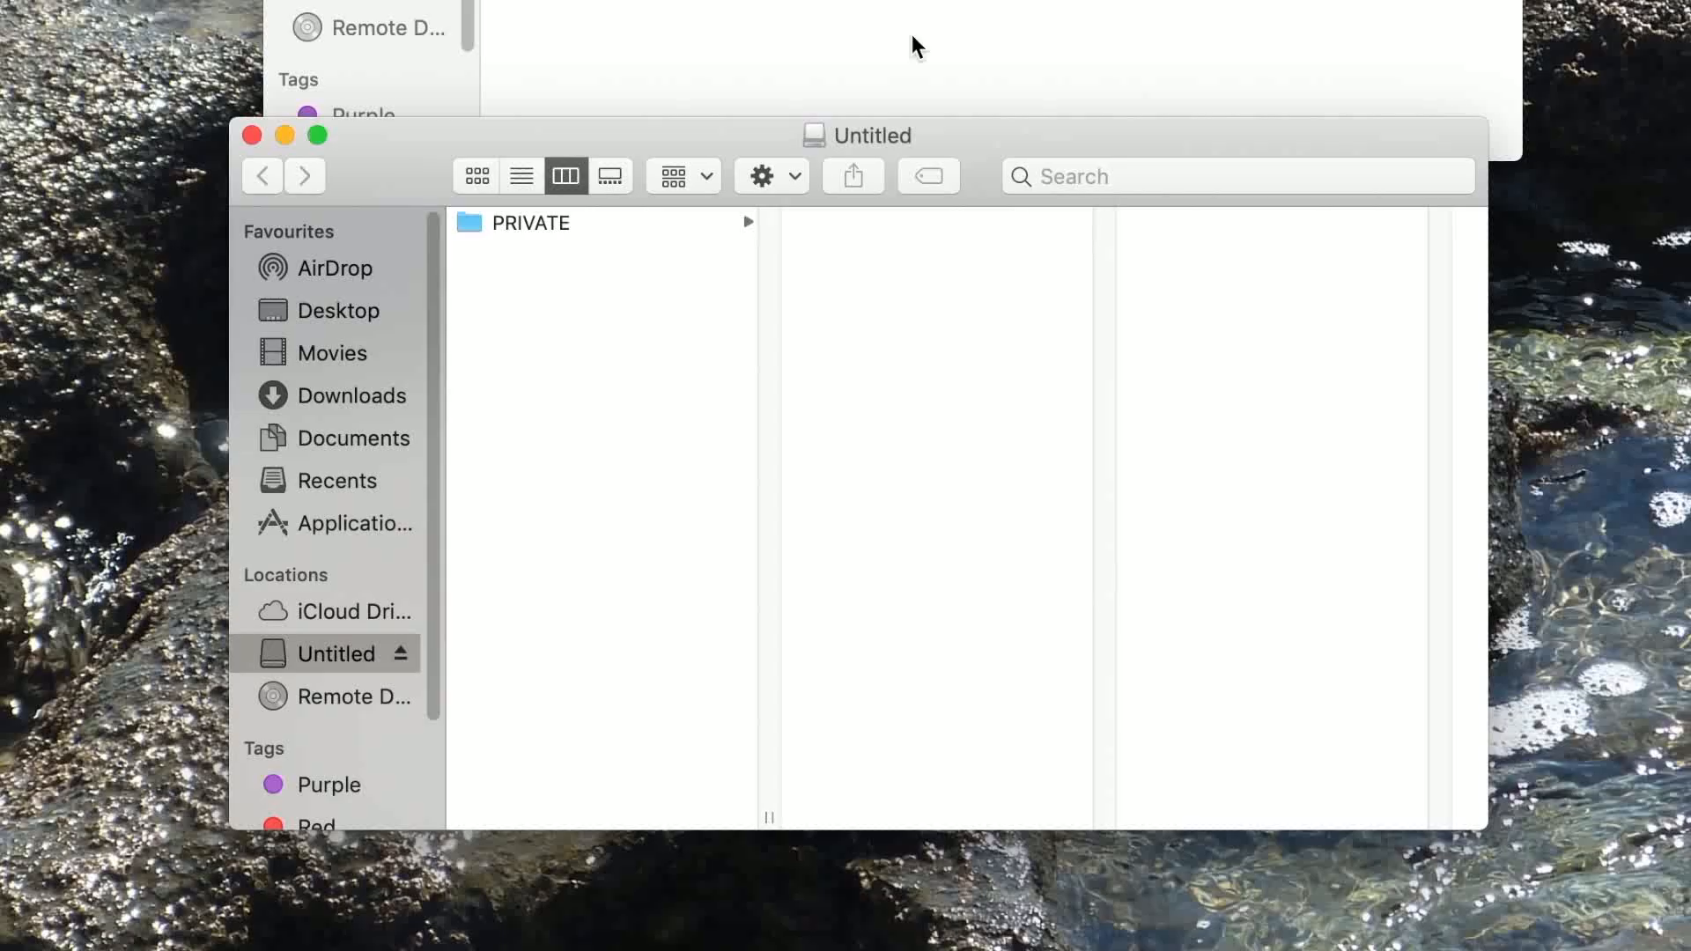
{"action": "left_click", "coordinate": [467, 224]}
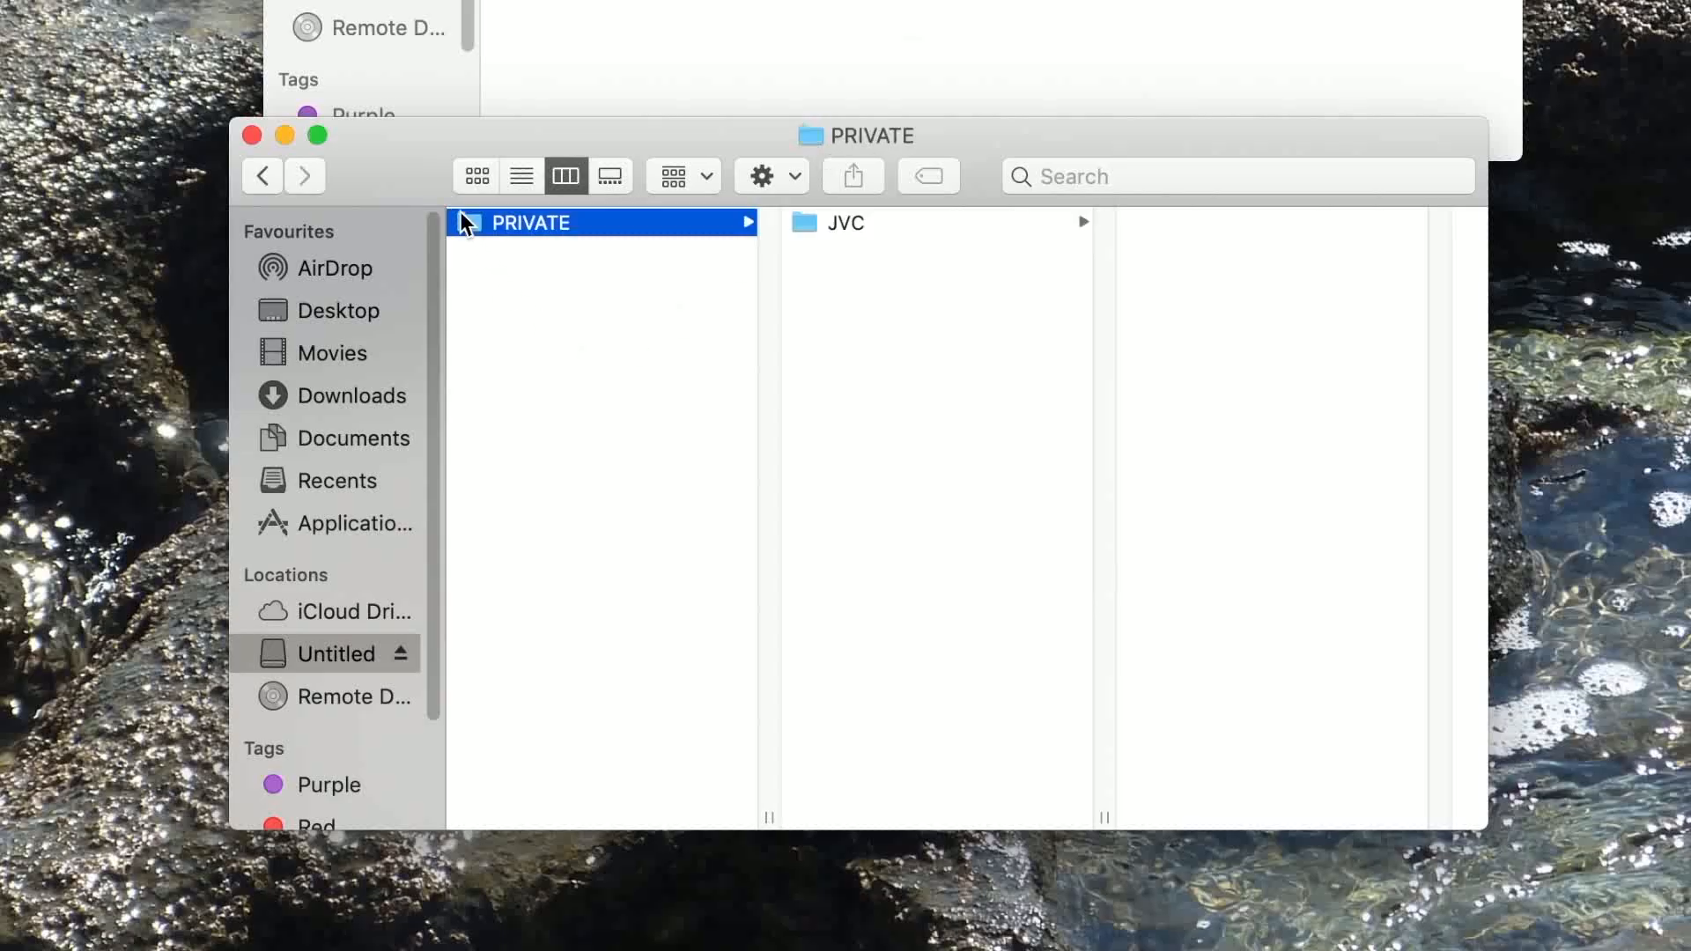
{"action": "left_click", "coordinate": [837, 227]}
{"action": "left_click", "coordinate": [1140, 223]}
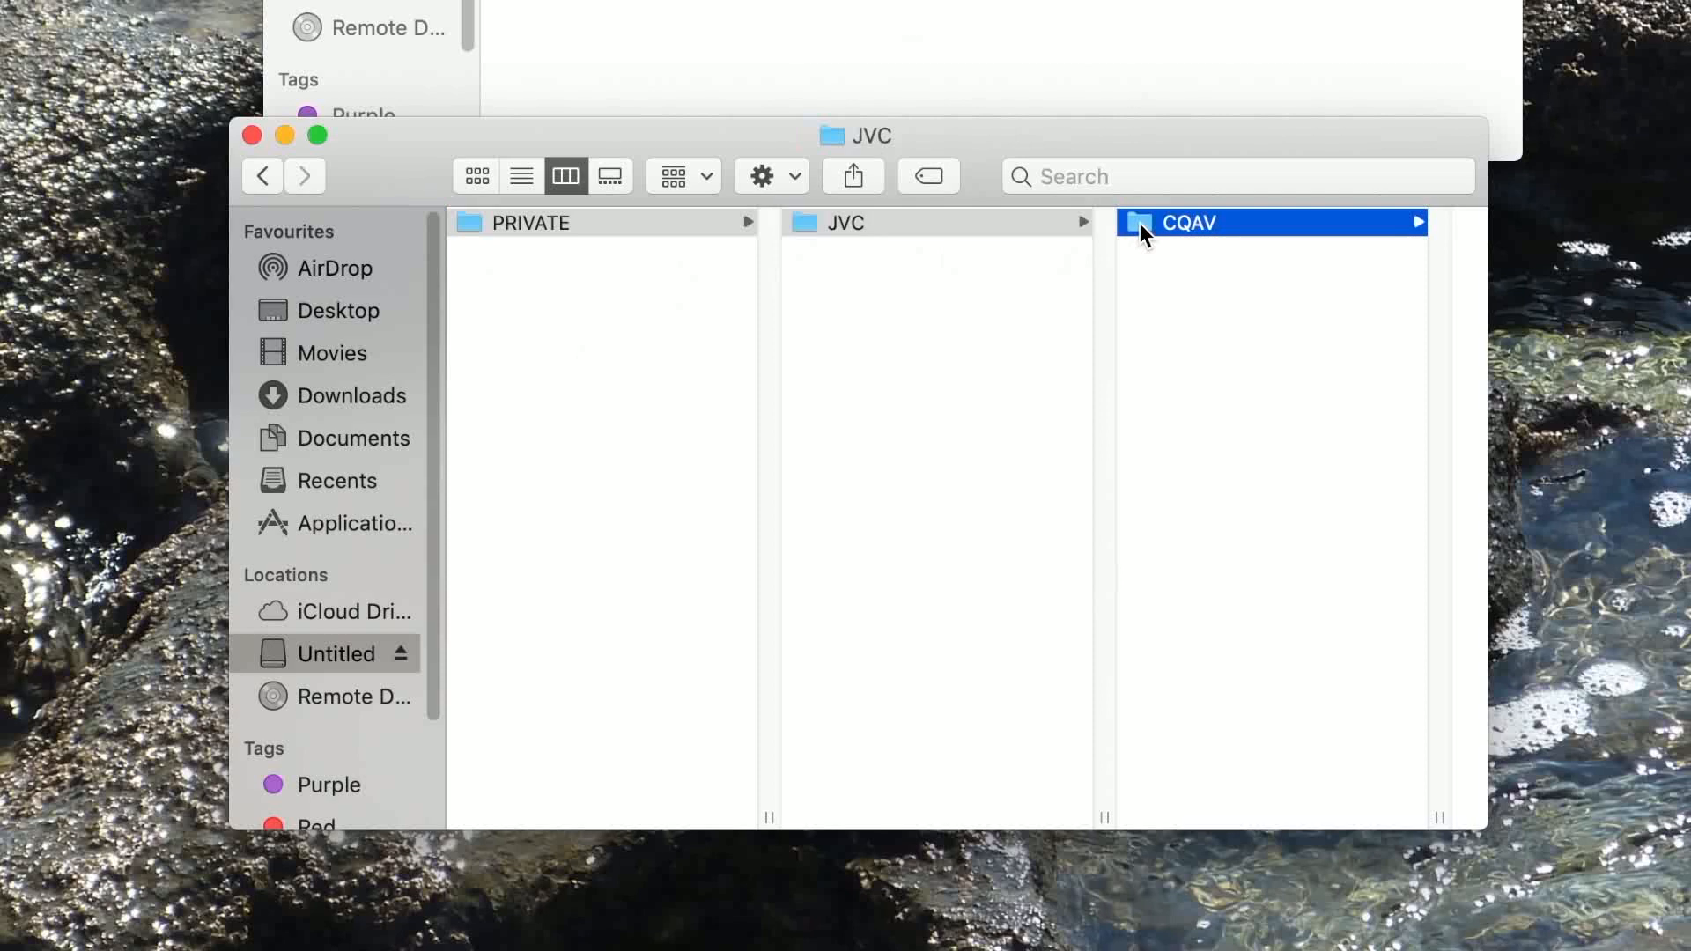
{"action": "left_click", "coordinate": [1175, 220]}
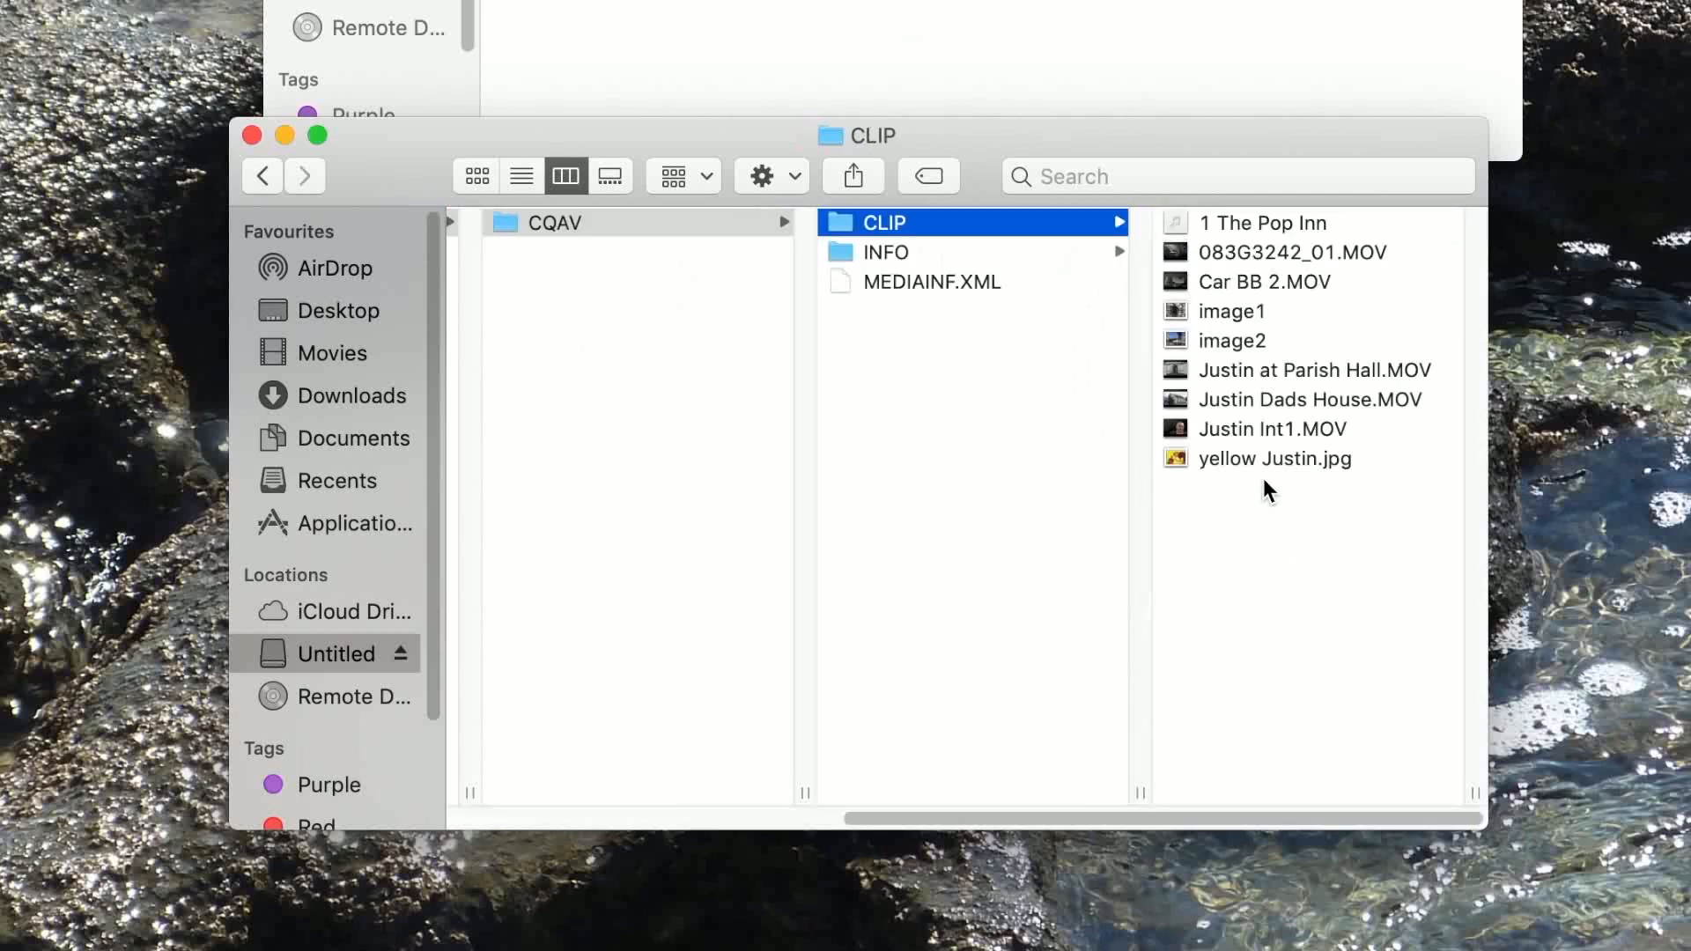
Move the imported Int1.MOV interview clip and 083G3242_01.MOV from the card to the Trash, and close the card's window
{"action": "left_click", "coordinate": [1219, 431]}
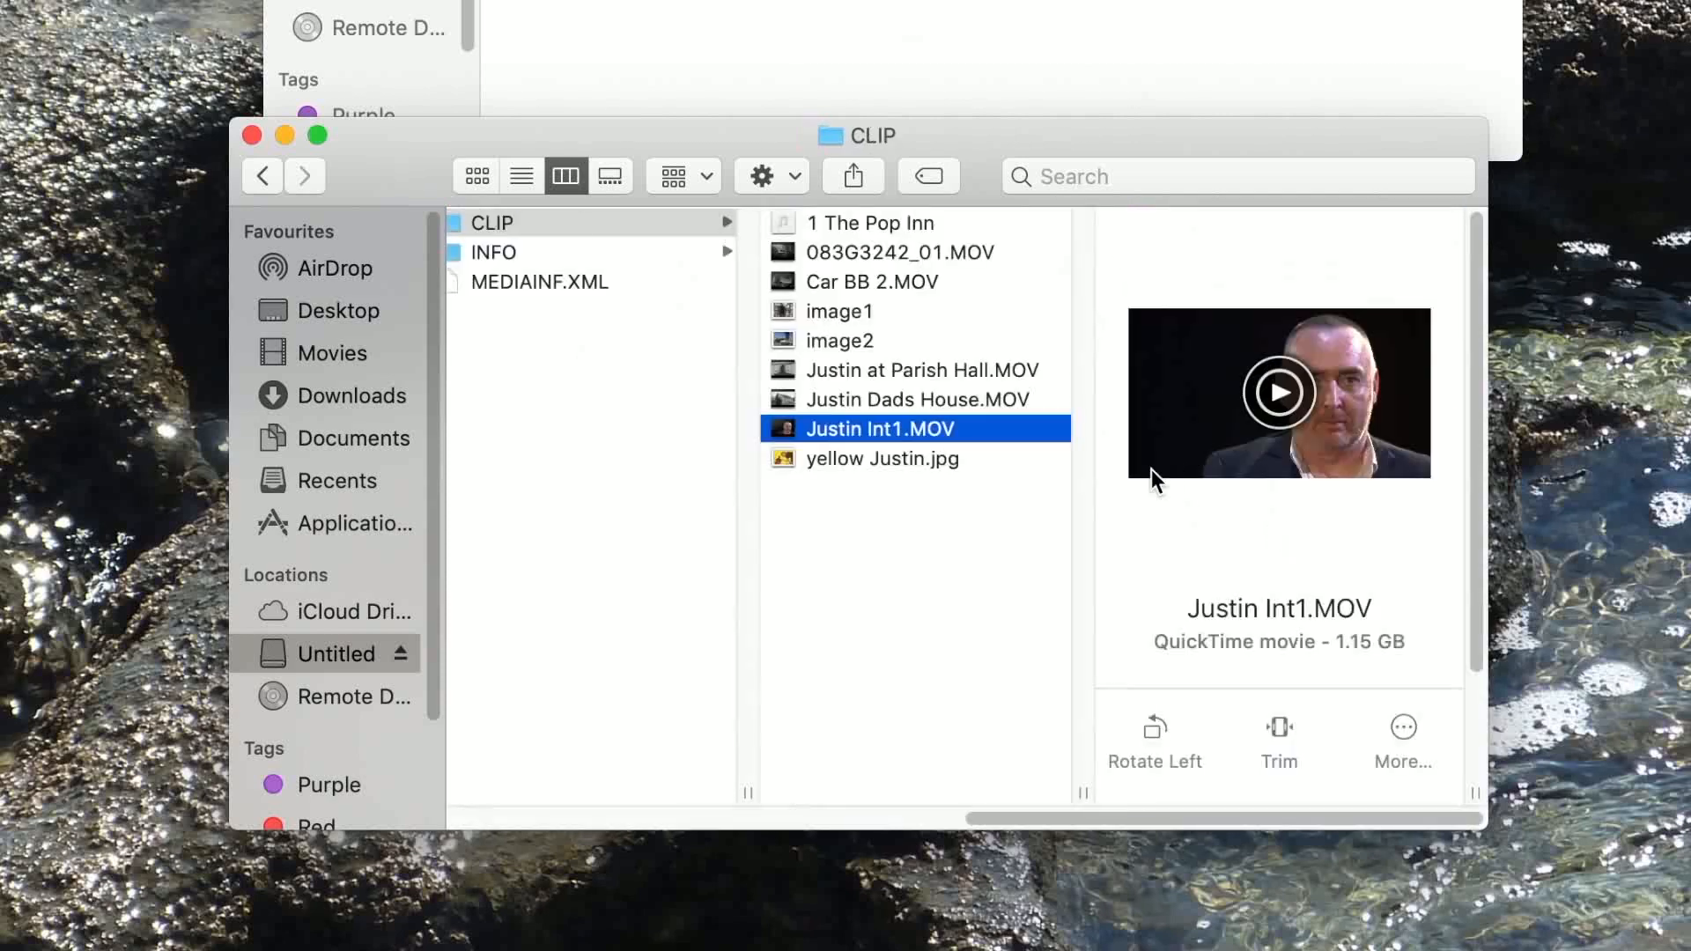
{"action": "right_click", "coordinate": [785, 438]}
{"action": "left_click", "coordinate": [841, 320]}
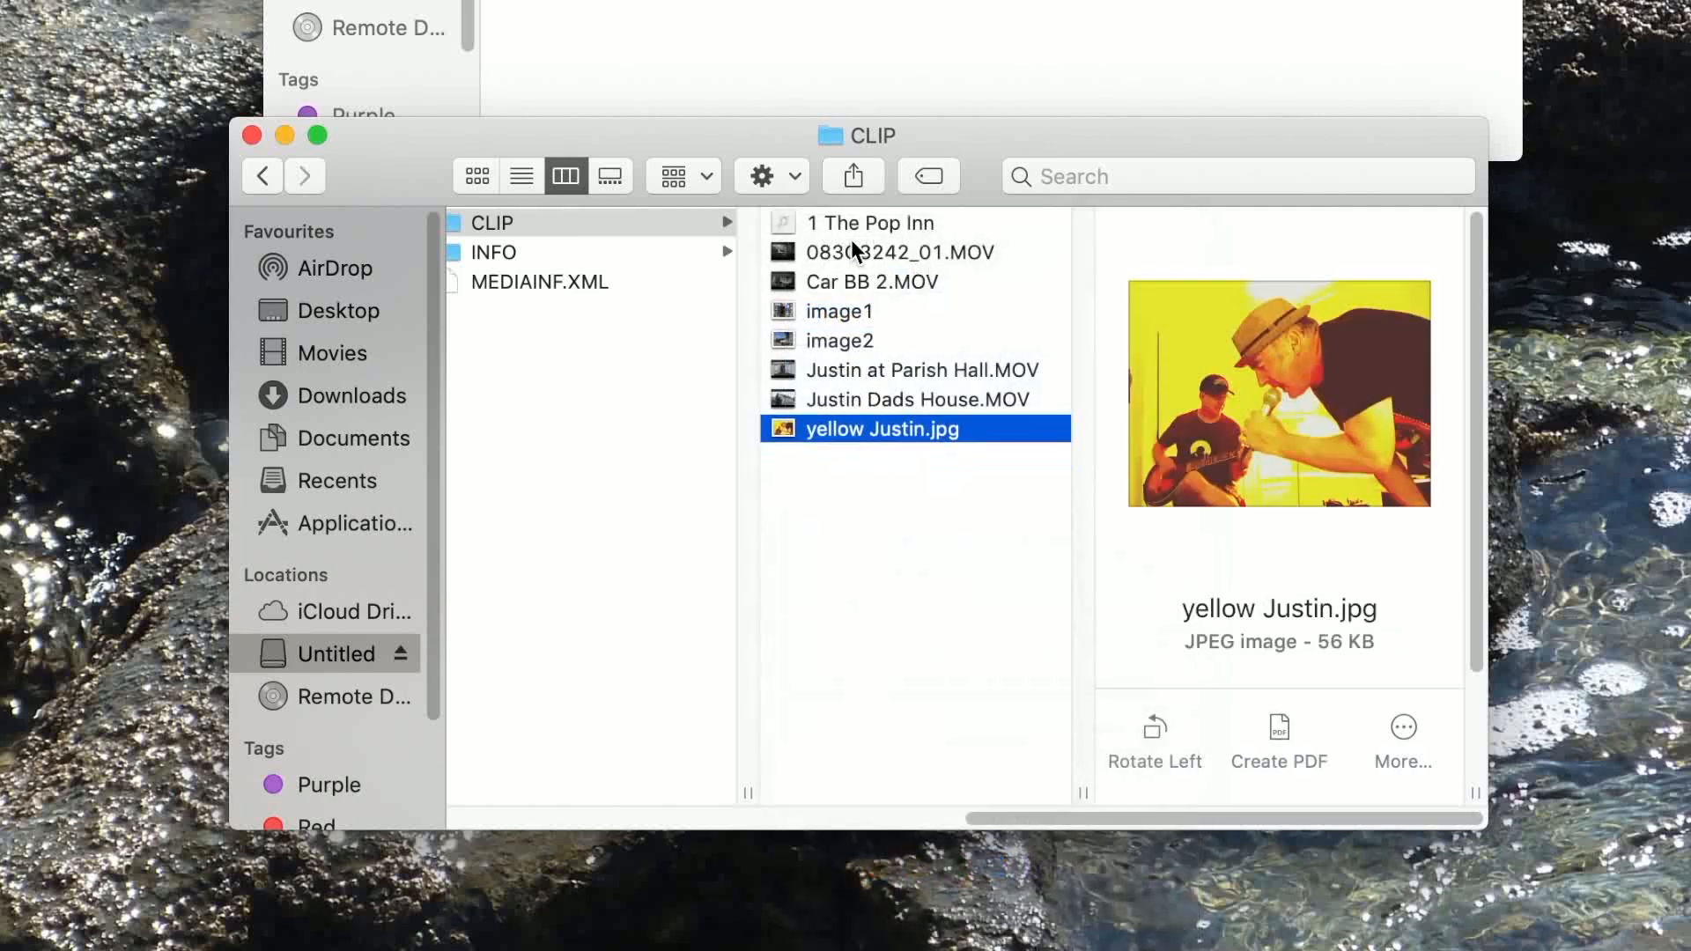
{"action": "left_click", "coordinate": [848, 250]}
{"action": "right_click", "coordinate": [780, 252]}
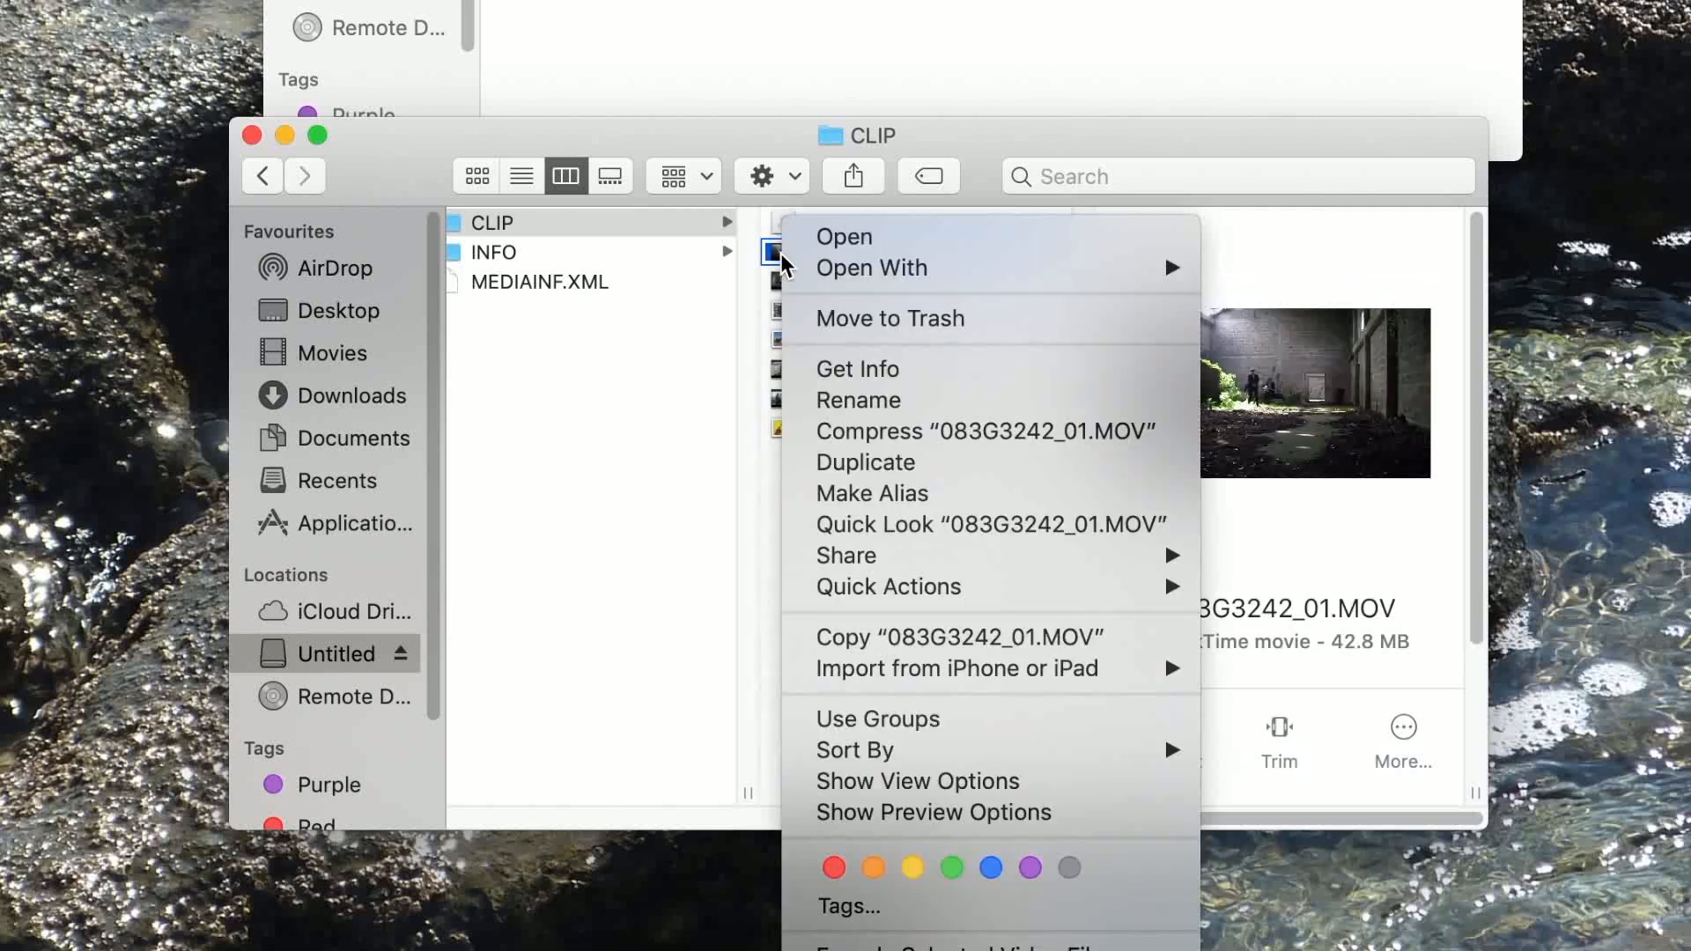
{"action": "left_click", "coordinate": [830, 319]}
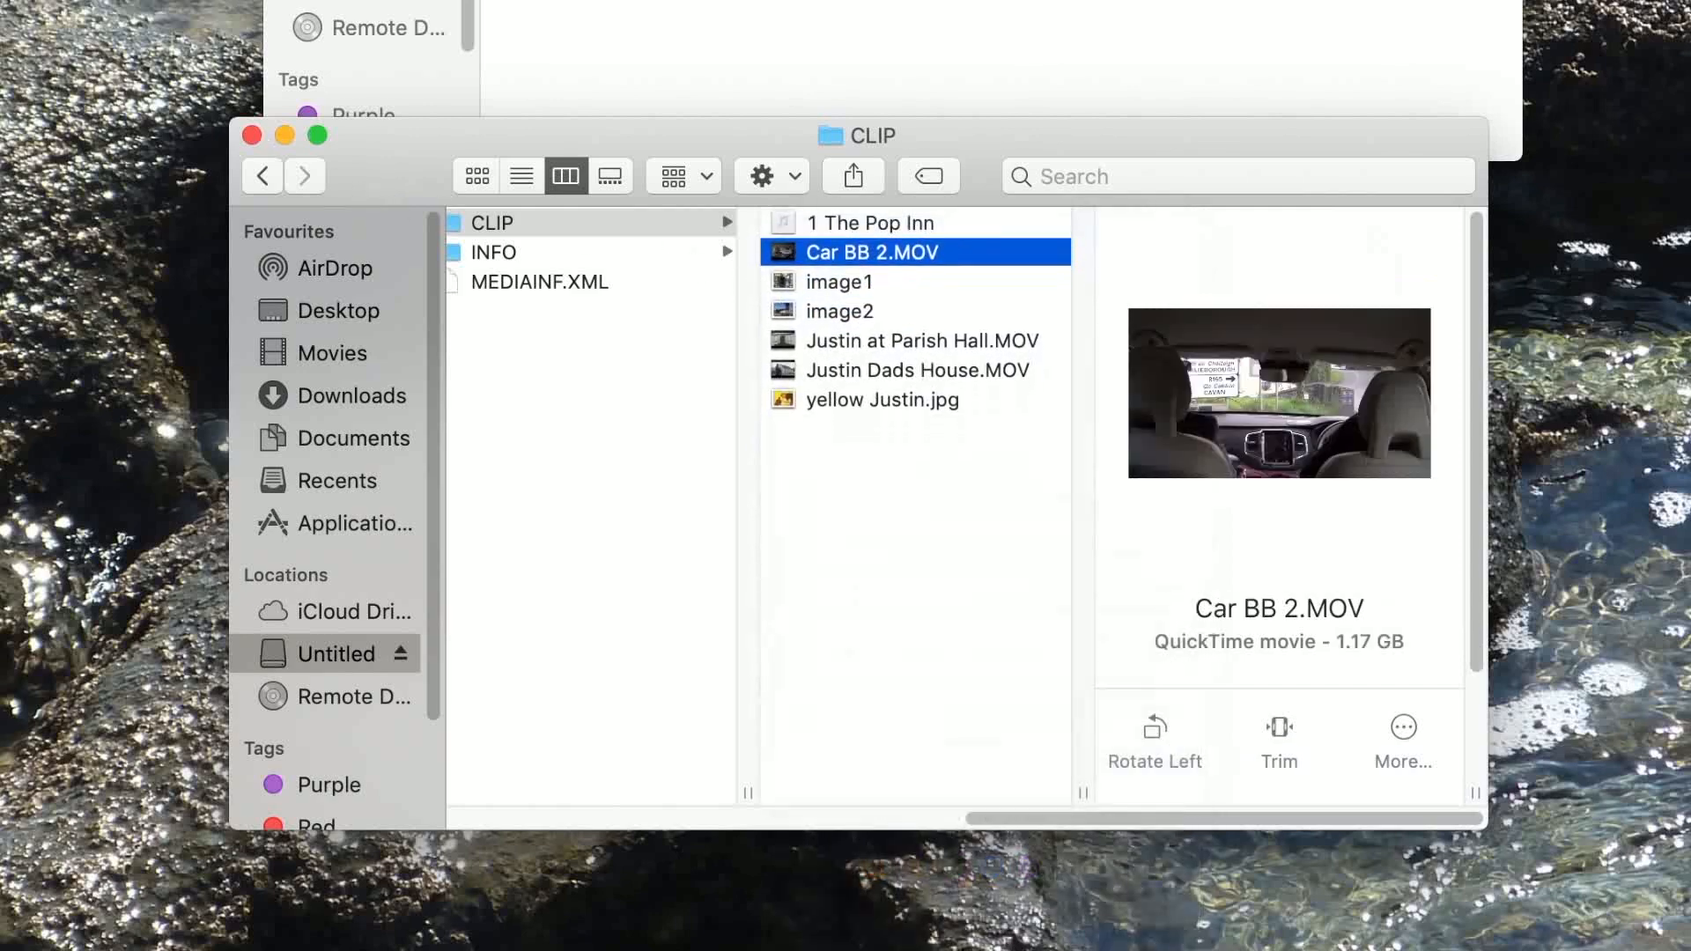
{"action": "left_click", "coordinate": [253, 134]}
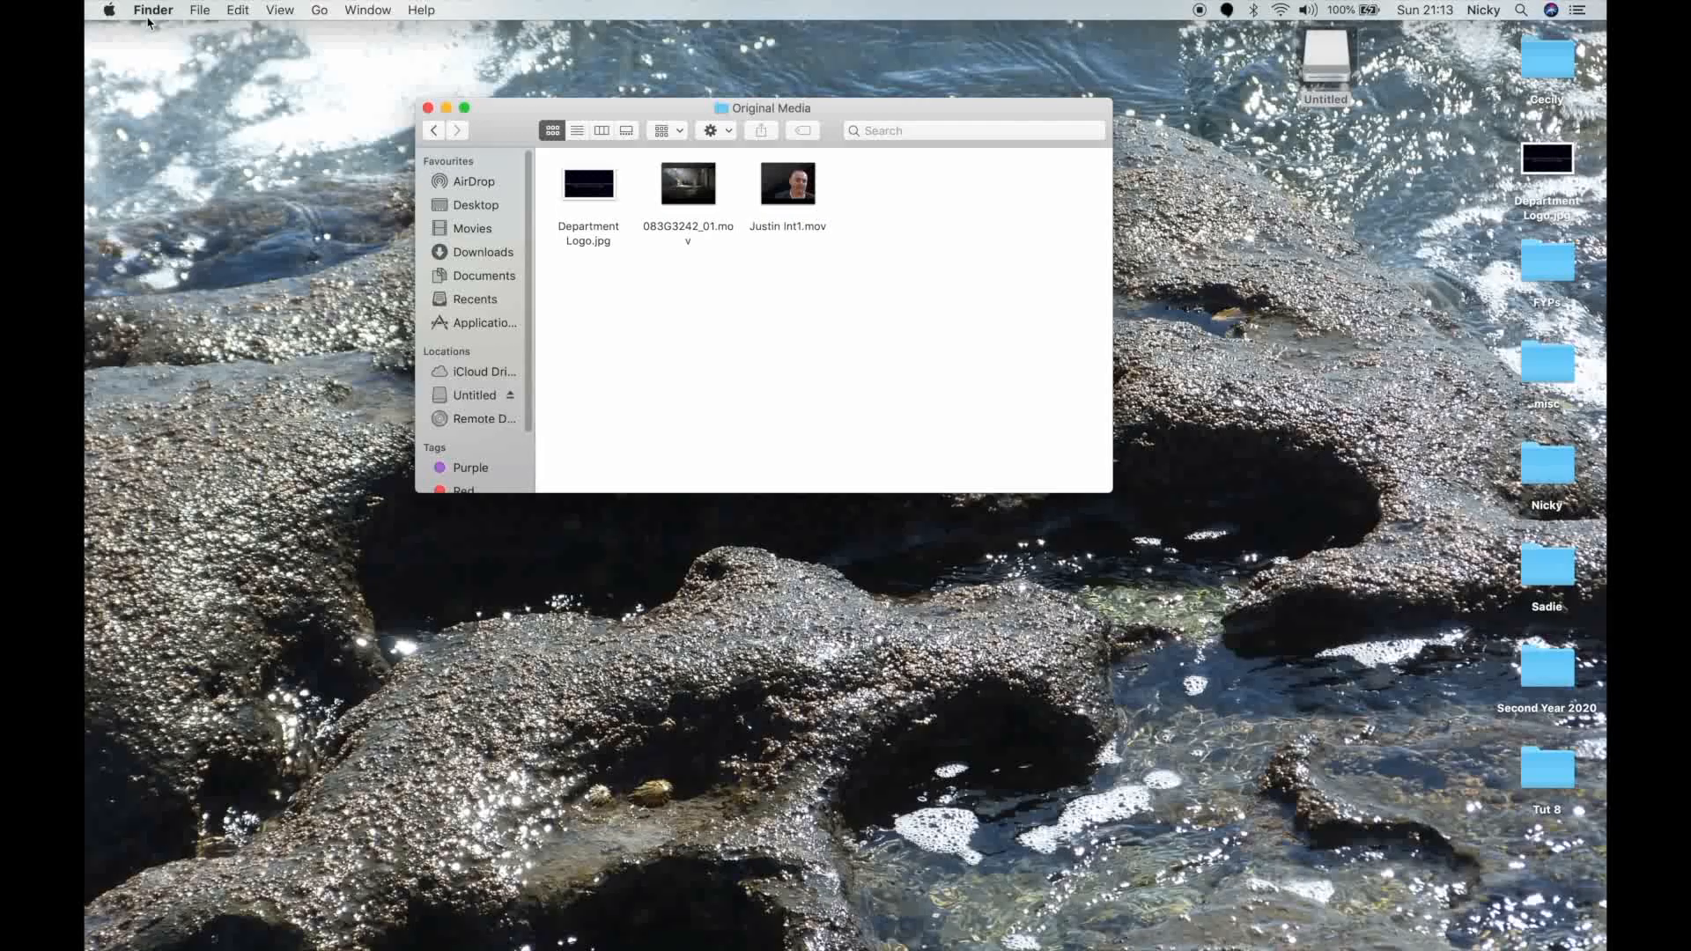
Permanently empty the Trash and eject the Untitled card
{"action": "left_click", "coordinate": [153, 10]}
{"action": "left_click", "coordinate": [176, 86]}
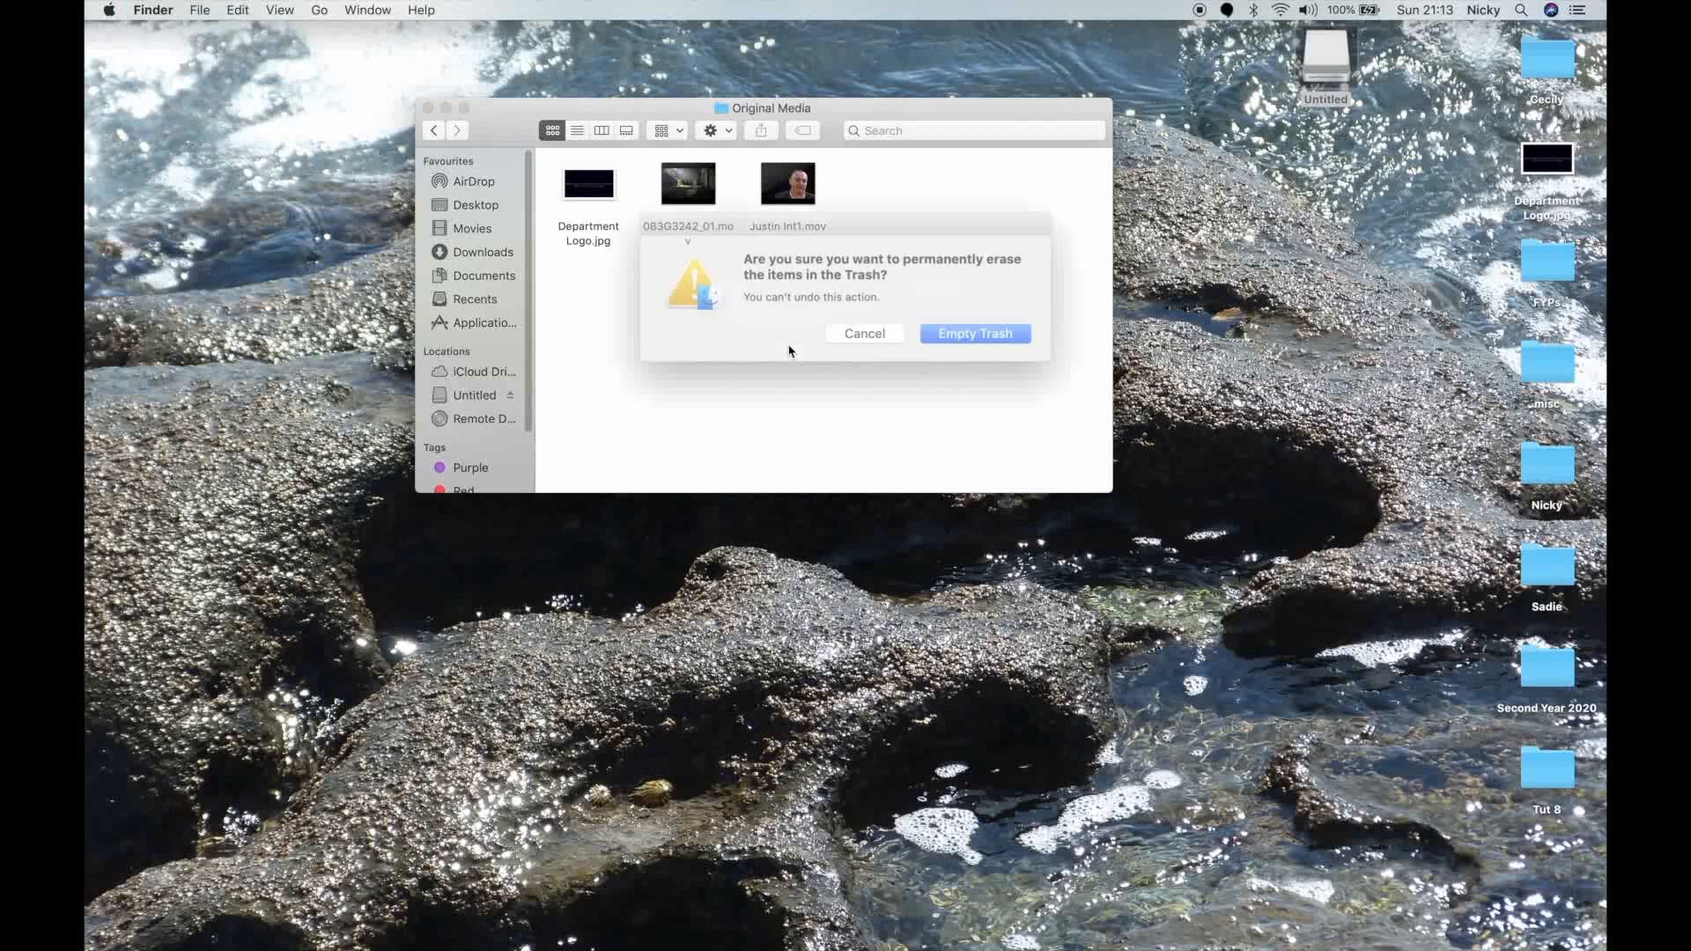
{"action": "left_click", "coordinate": [960, 331]}
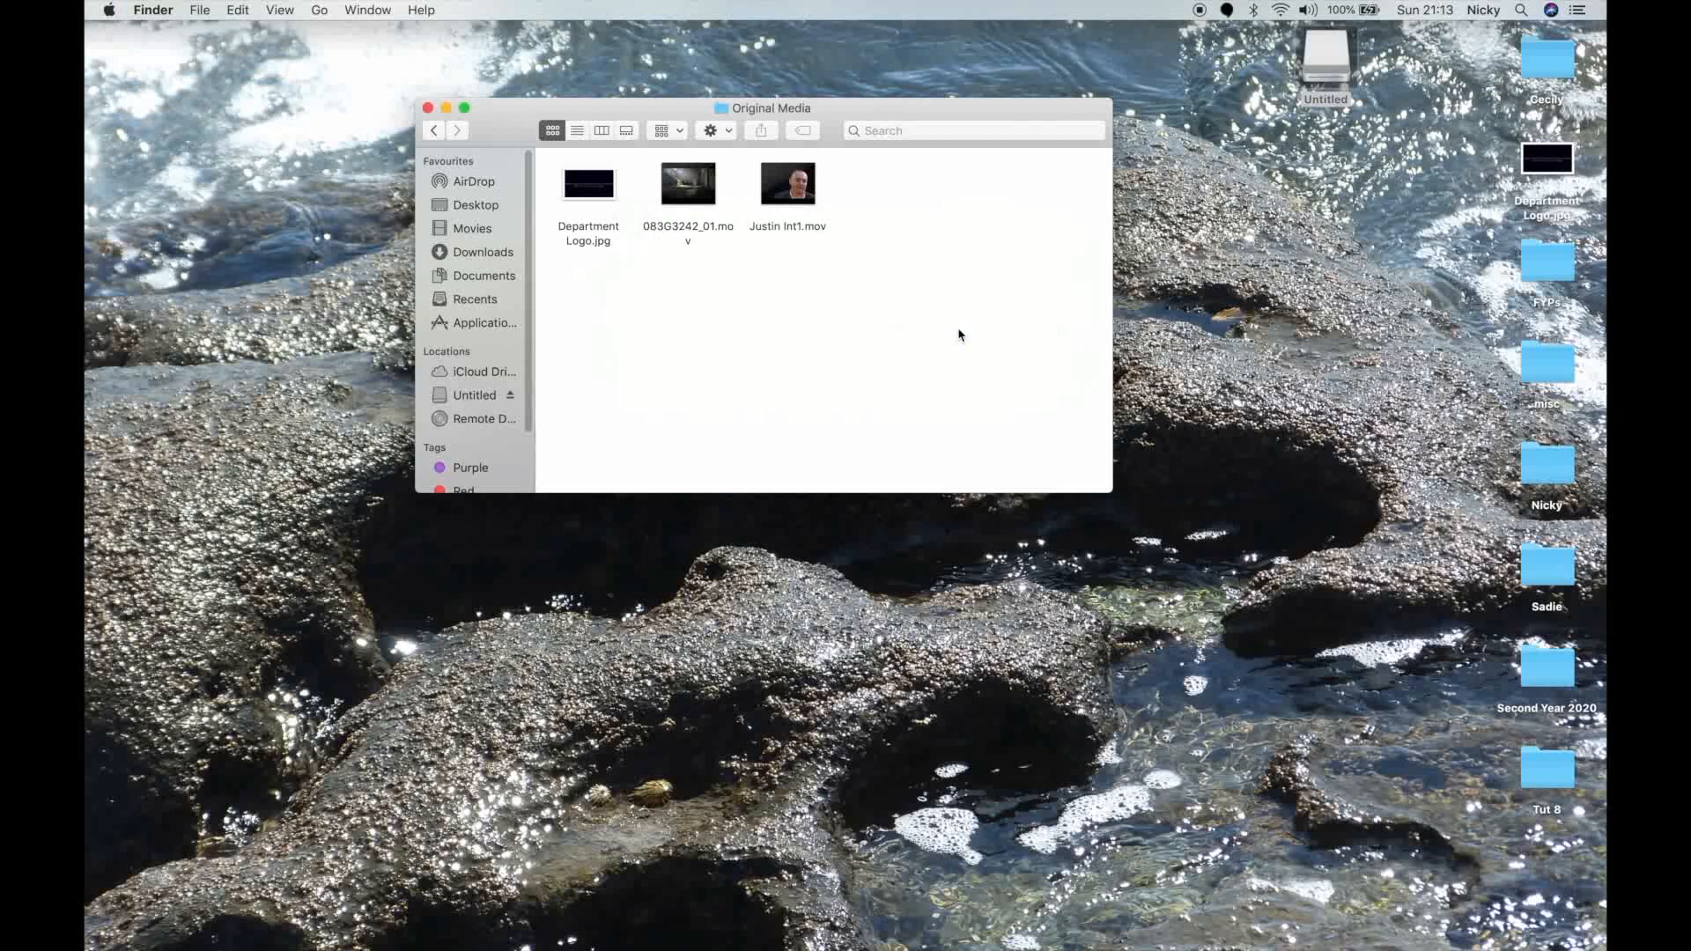
{"action": "right_click", "coordinate": [1321, 60]}
{"action": "left_click", "coordinate": [1382, 95]}
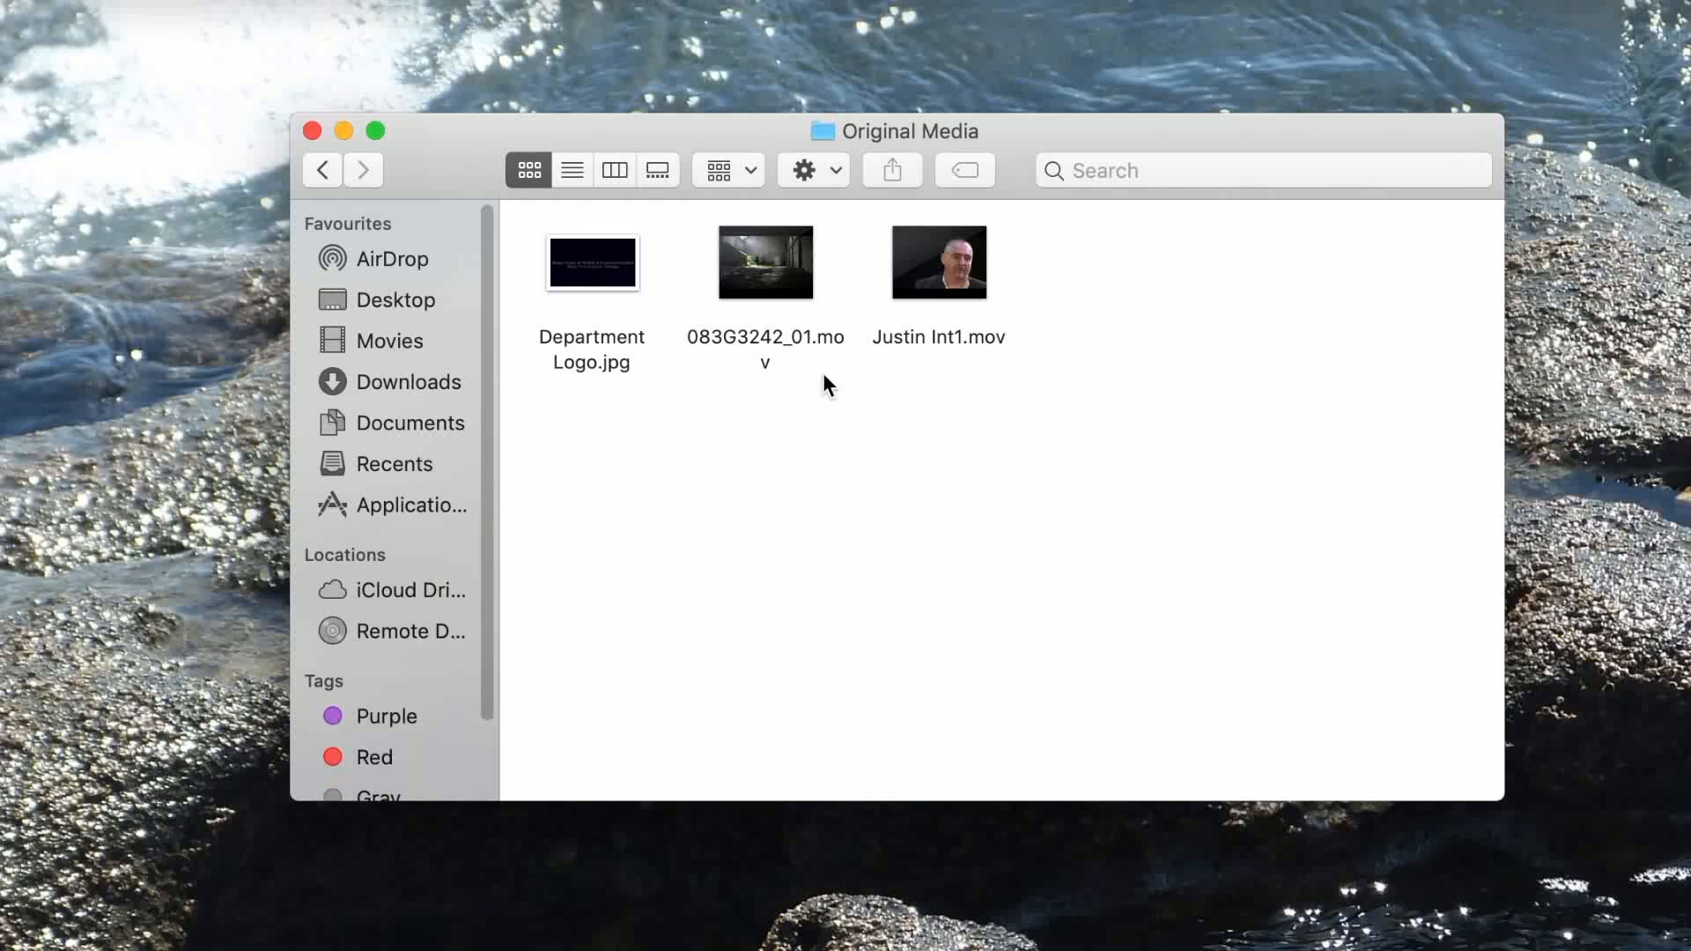
Go back from Original Media through the November 2020 folder and out of the Tutorial library package
{"action": "left_click", "coordinate": [318, 170]}
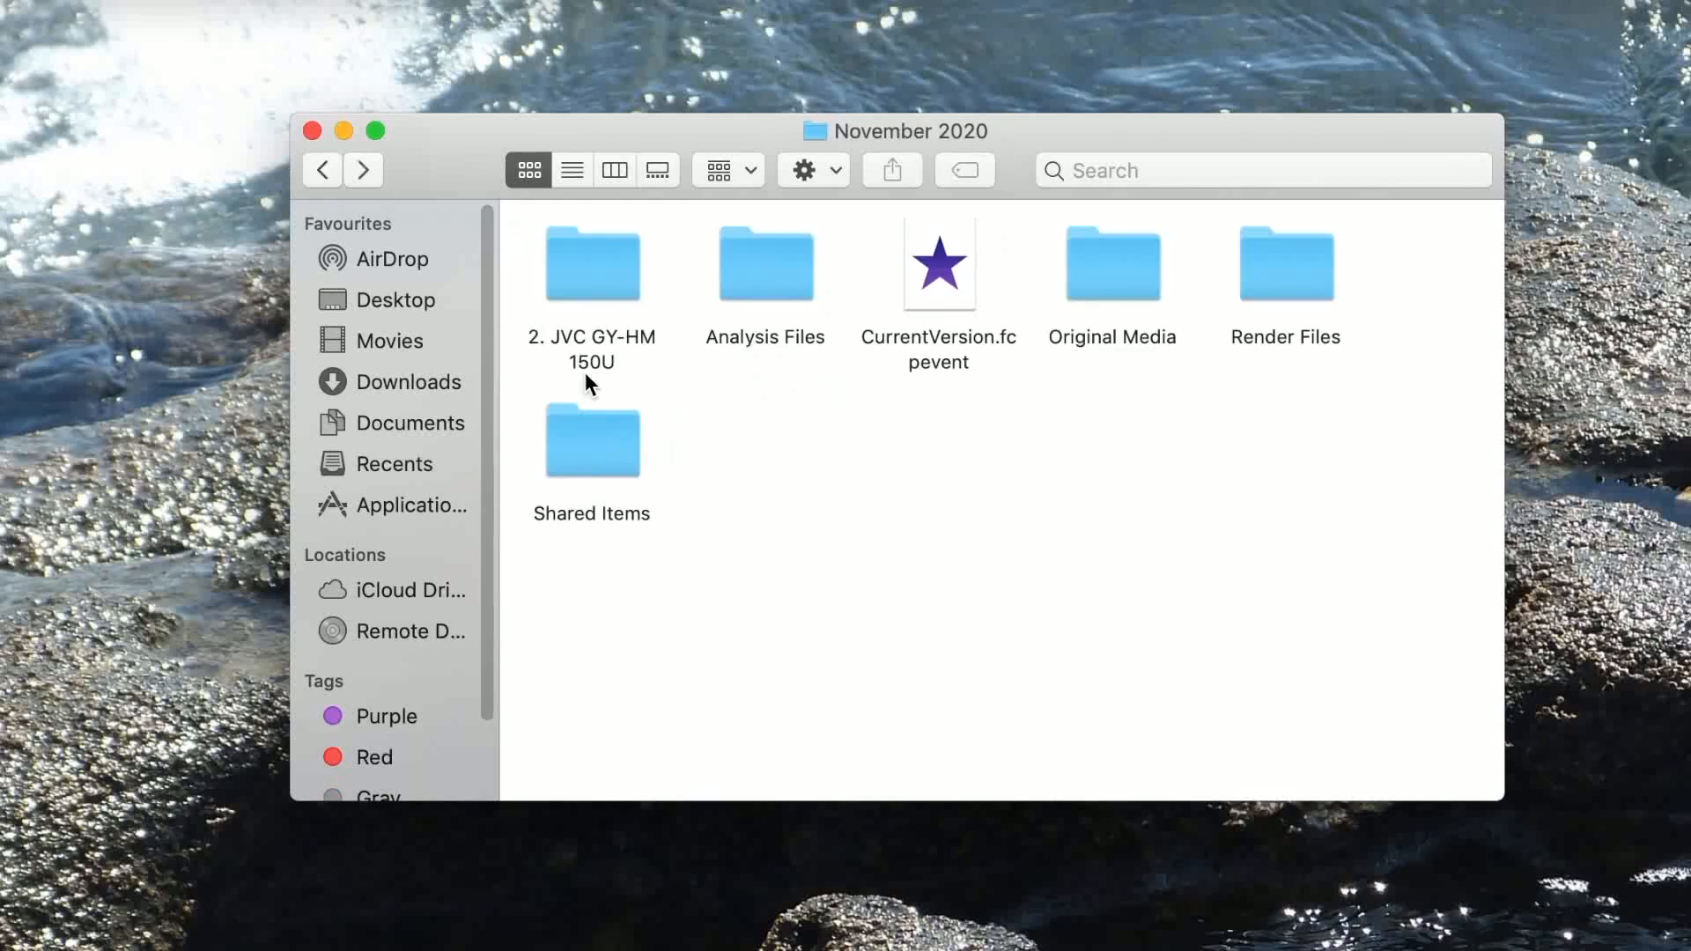
{"action": "left_click", "coordinate": [323, 169]}
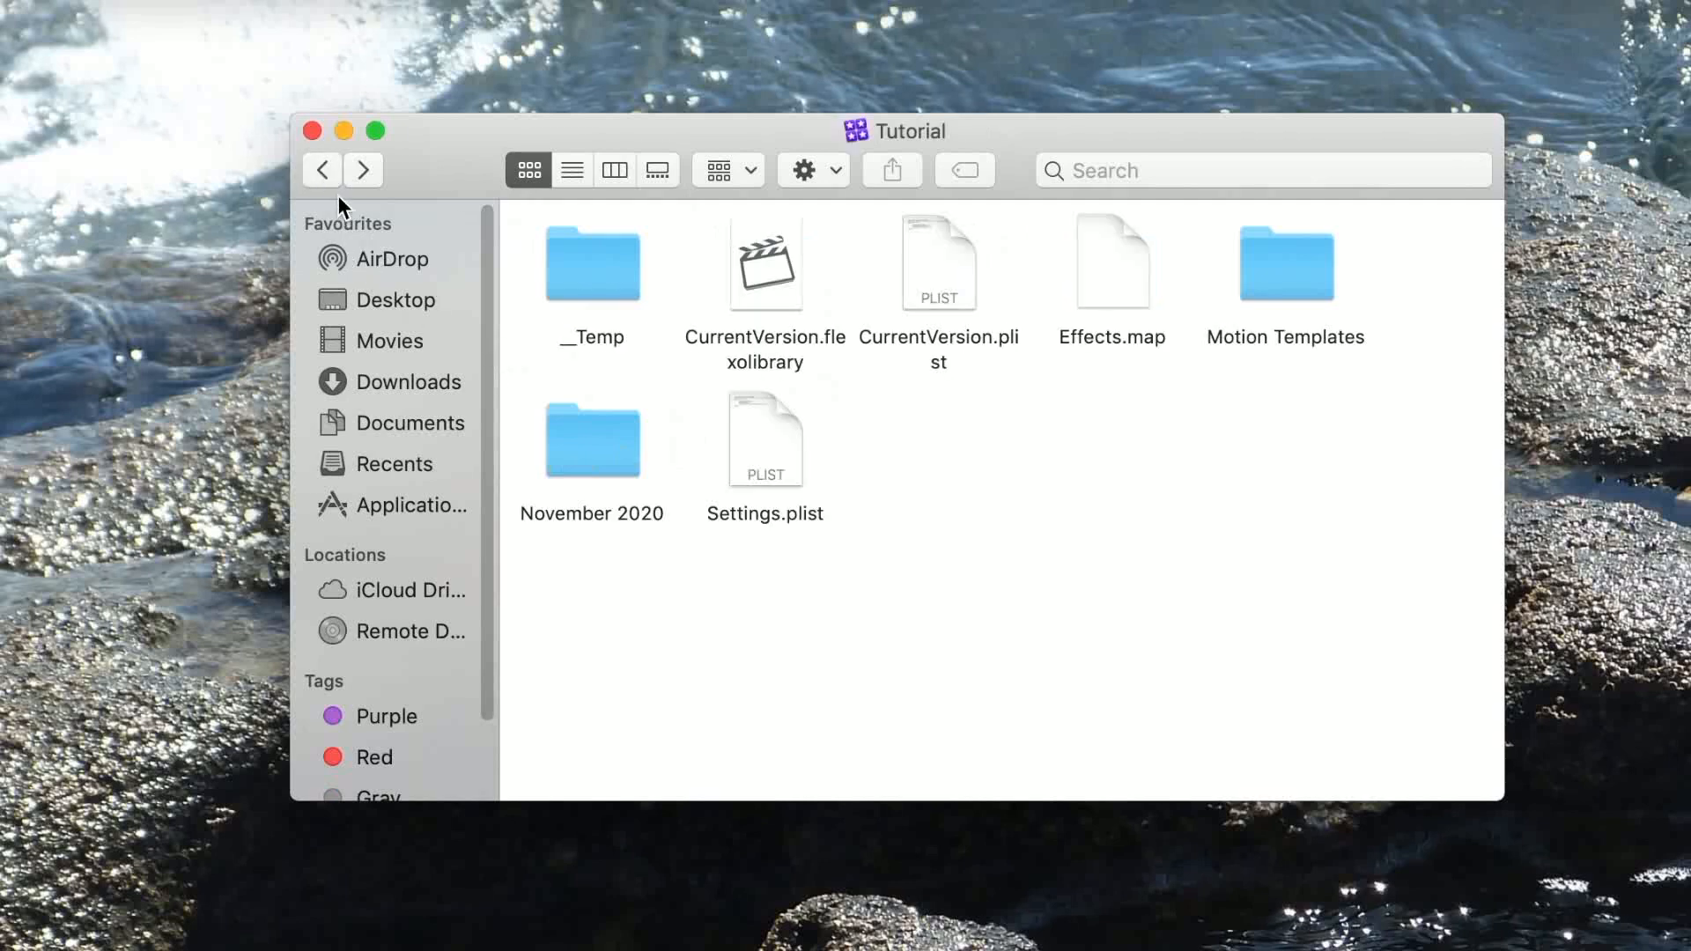
{"action": "left_click", "coordinate": [323, 171]}
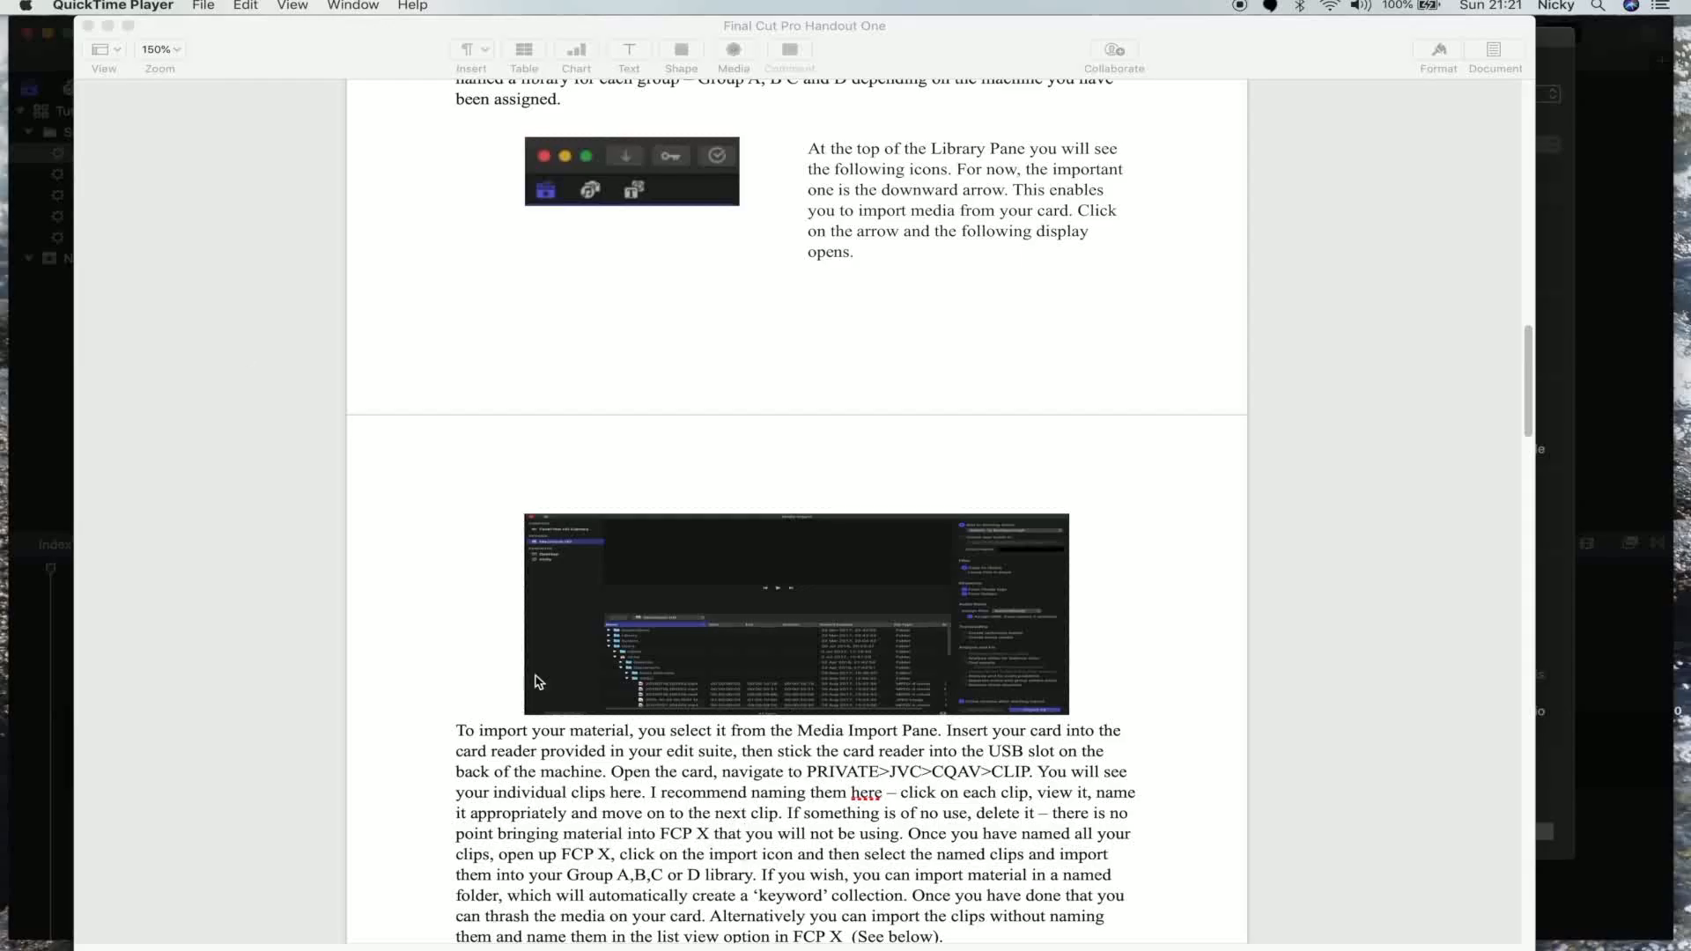
Clear the desktop by minimizing the handout, closing the Media Import window and minimizing Final Cut Pro
{"action": "left_click", "coordinate": [107, 26]}
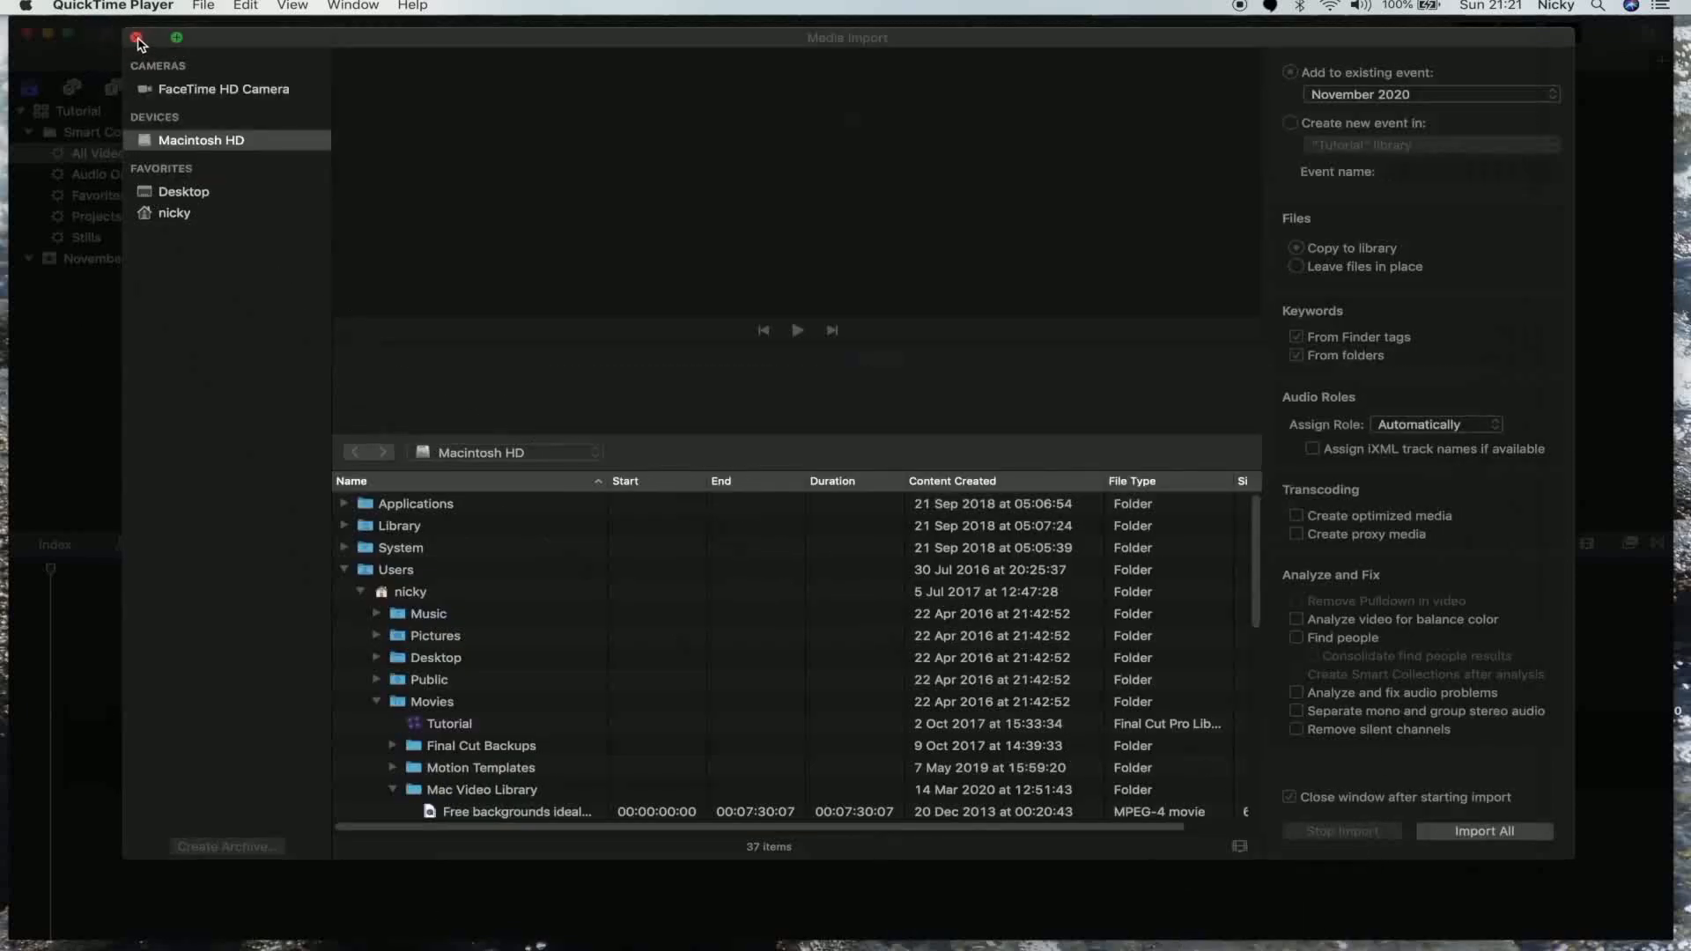
{"action": "left_click", "coordinate": [135, 38]}
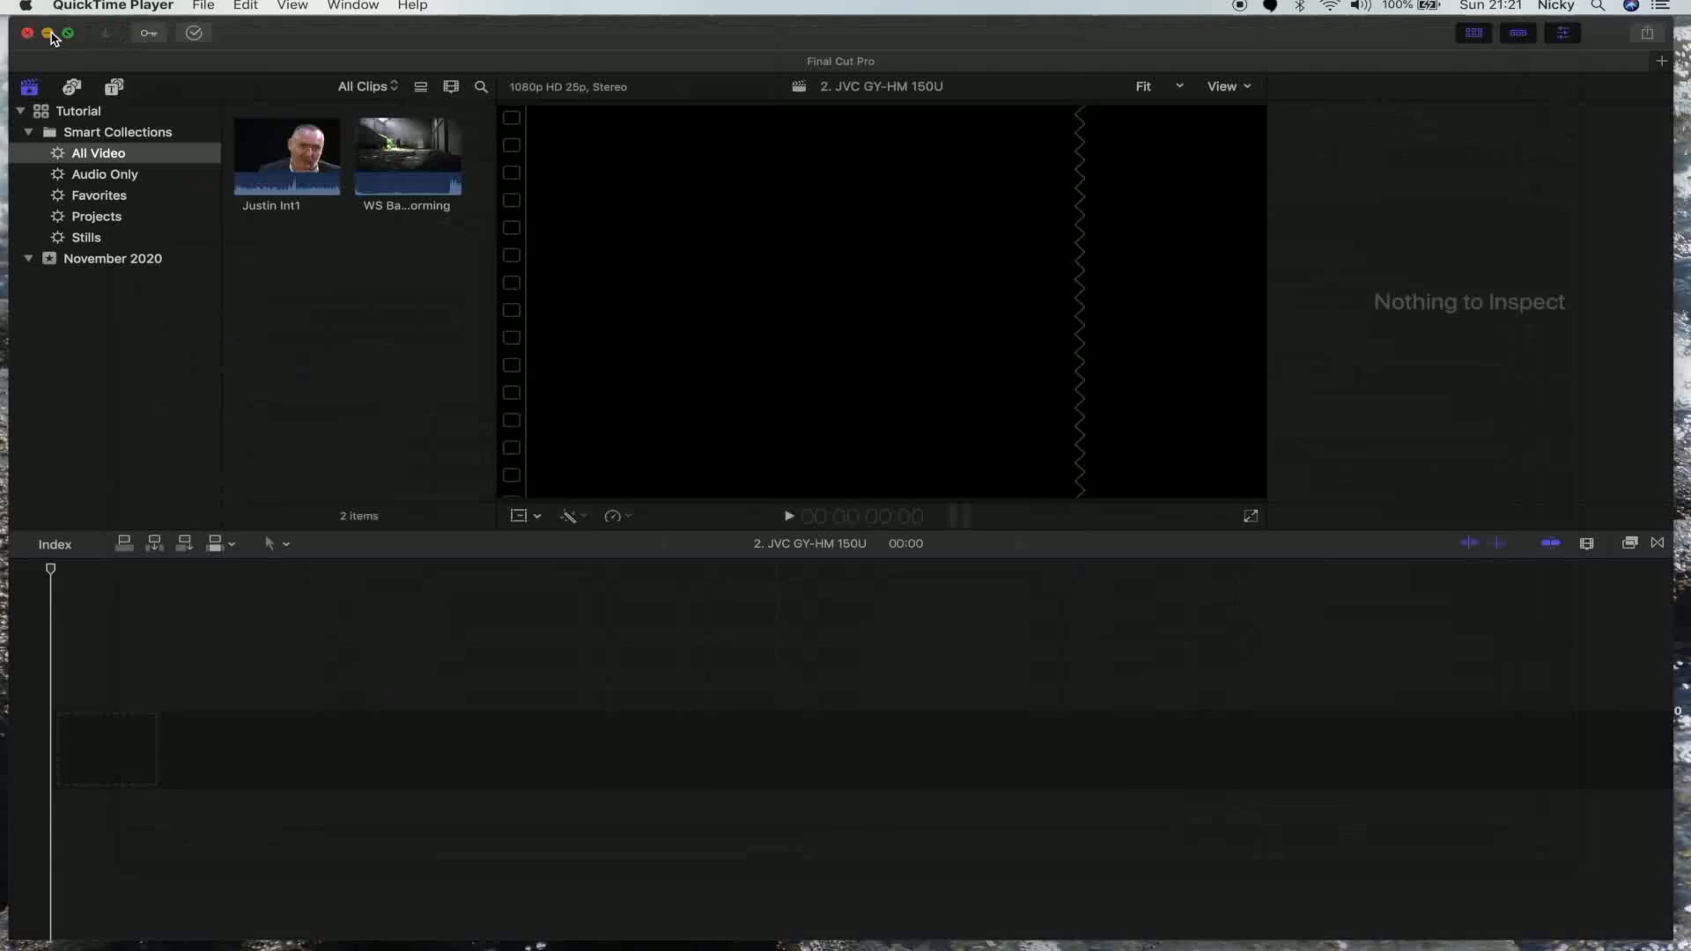
{"action": "left_click", "coordinate": [49, 33]}
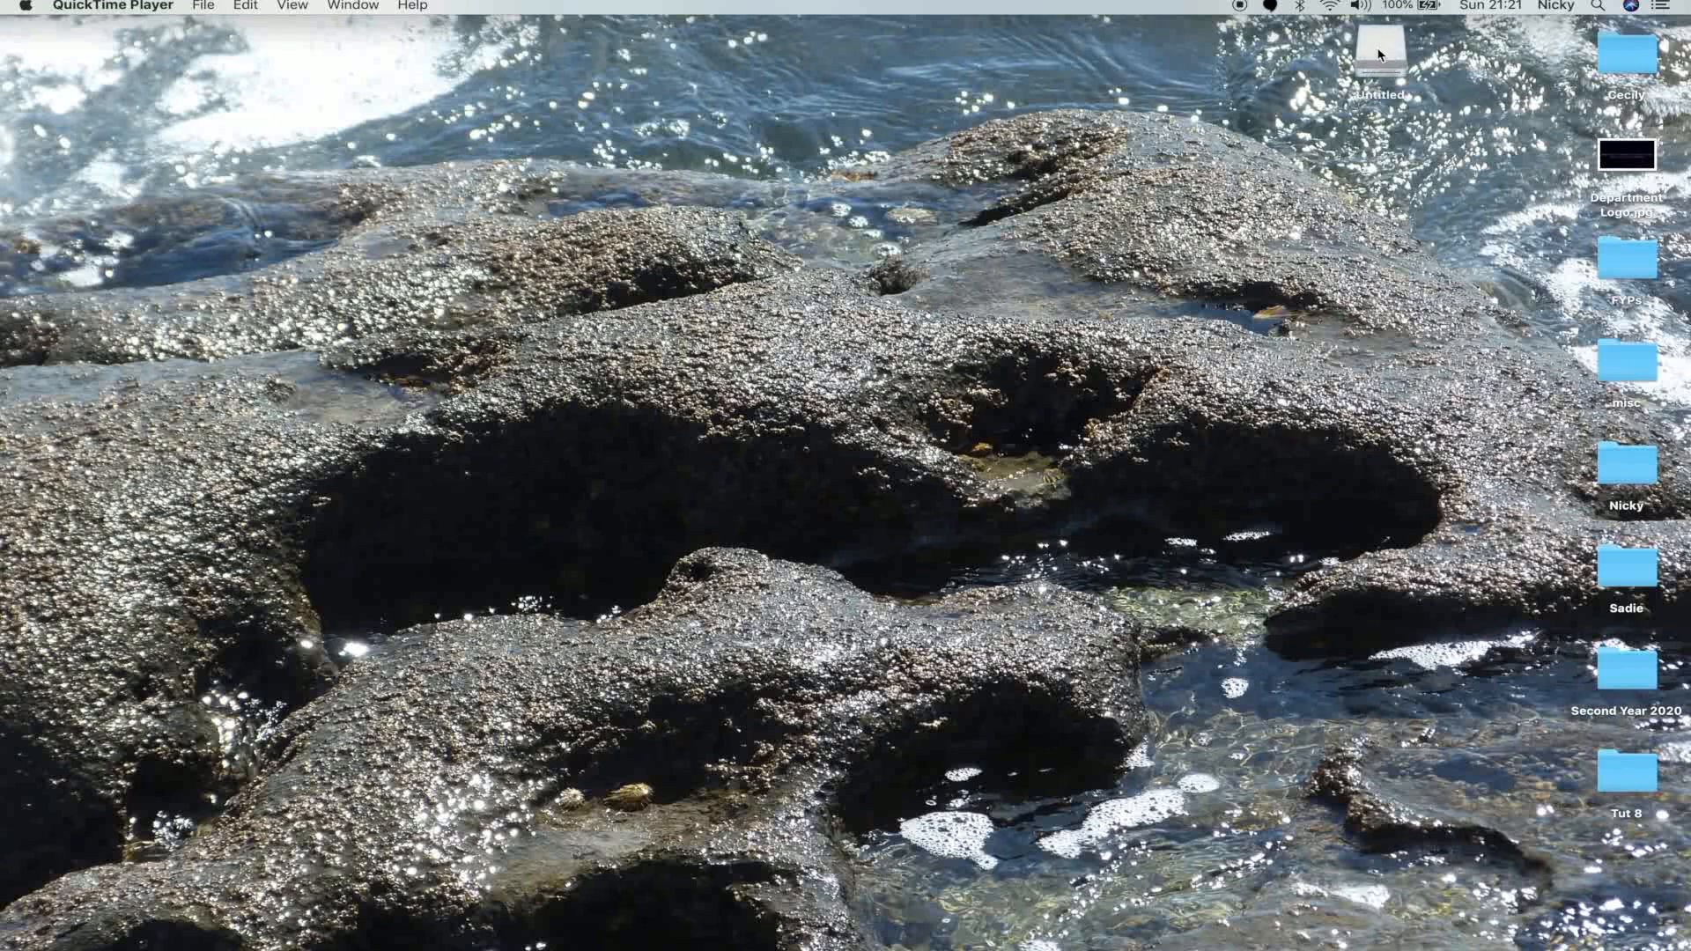
Open the Untitled card's PRIVATE > JVC > CQAV > CLIP folder in Finder and move its window aside to free desktop space
{"action": "right_click", "coordinate": [1379, 54]}
{"action": "left_click", "coordinate": [1391, 56]}
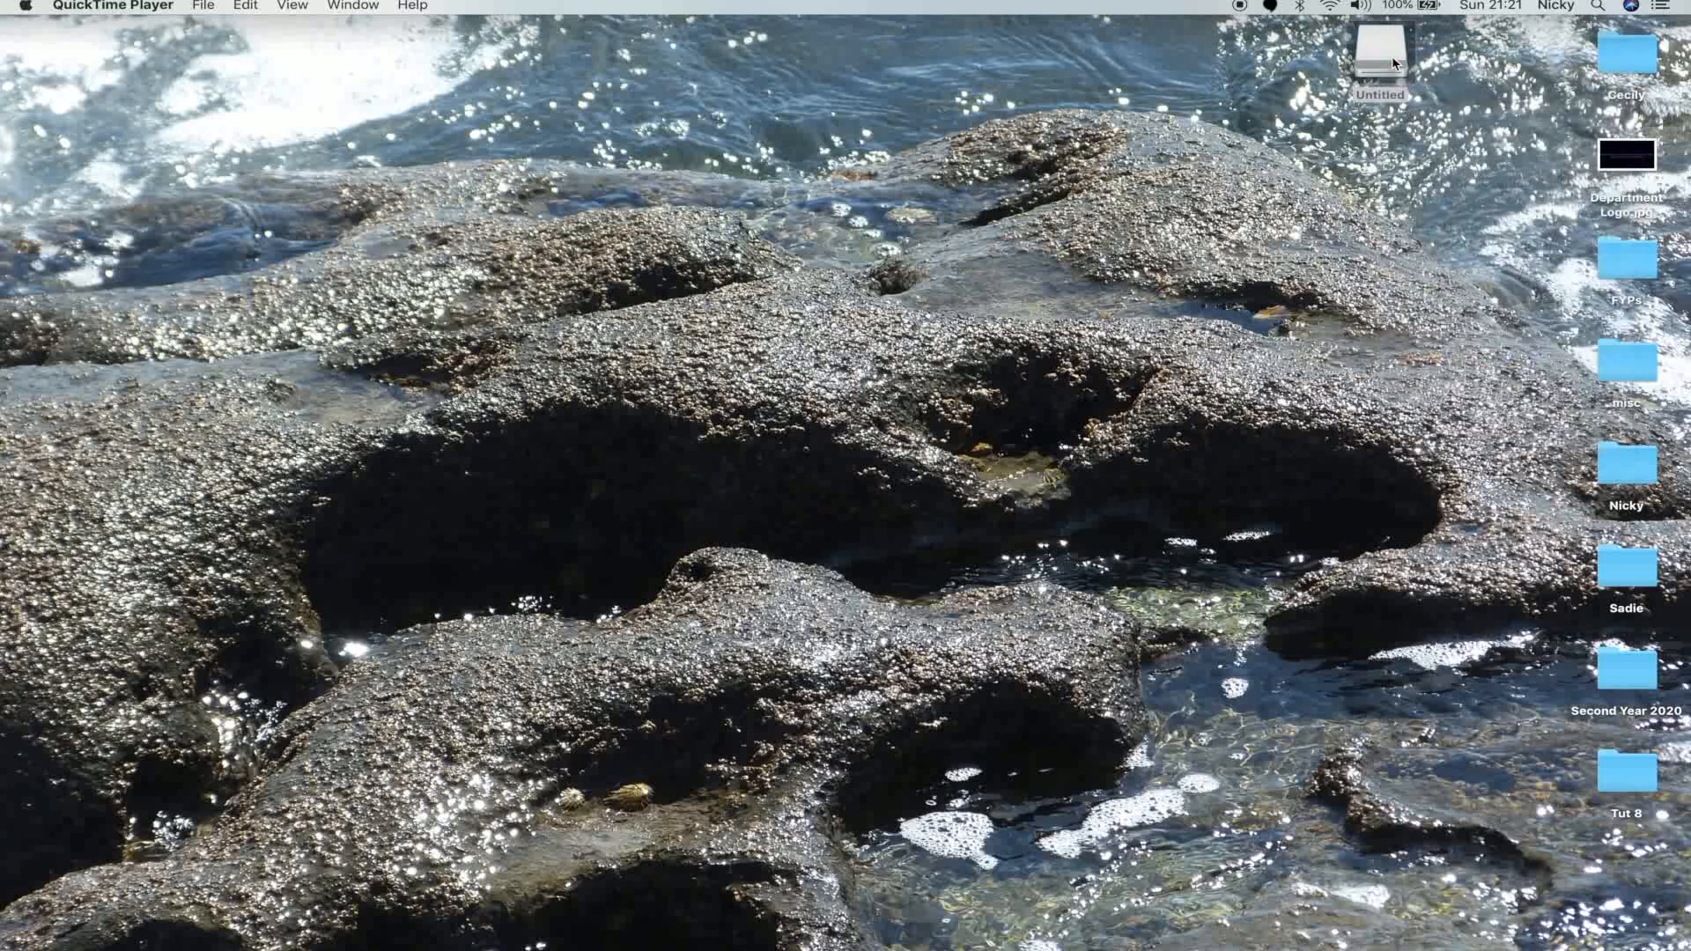
{"action": "left_click", "coordinate": [606, 209]}
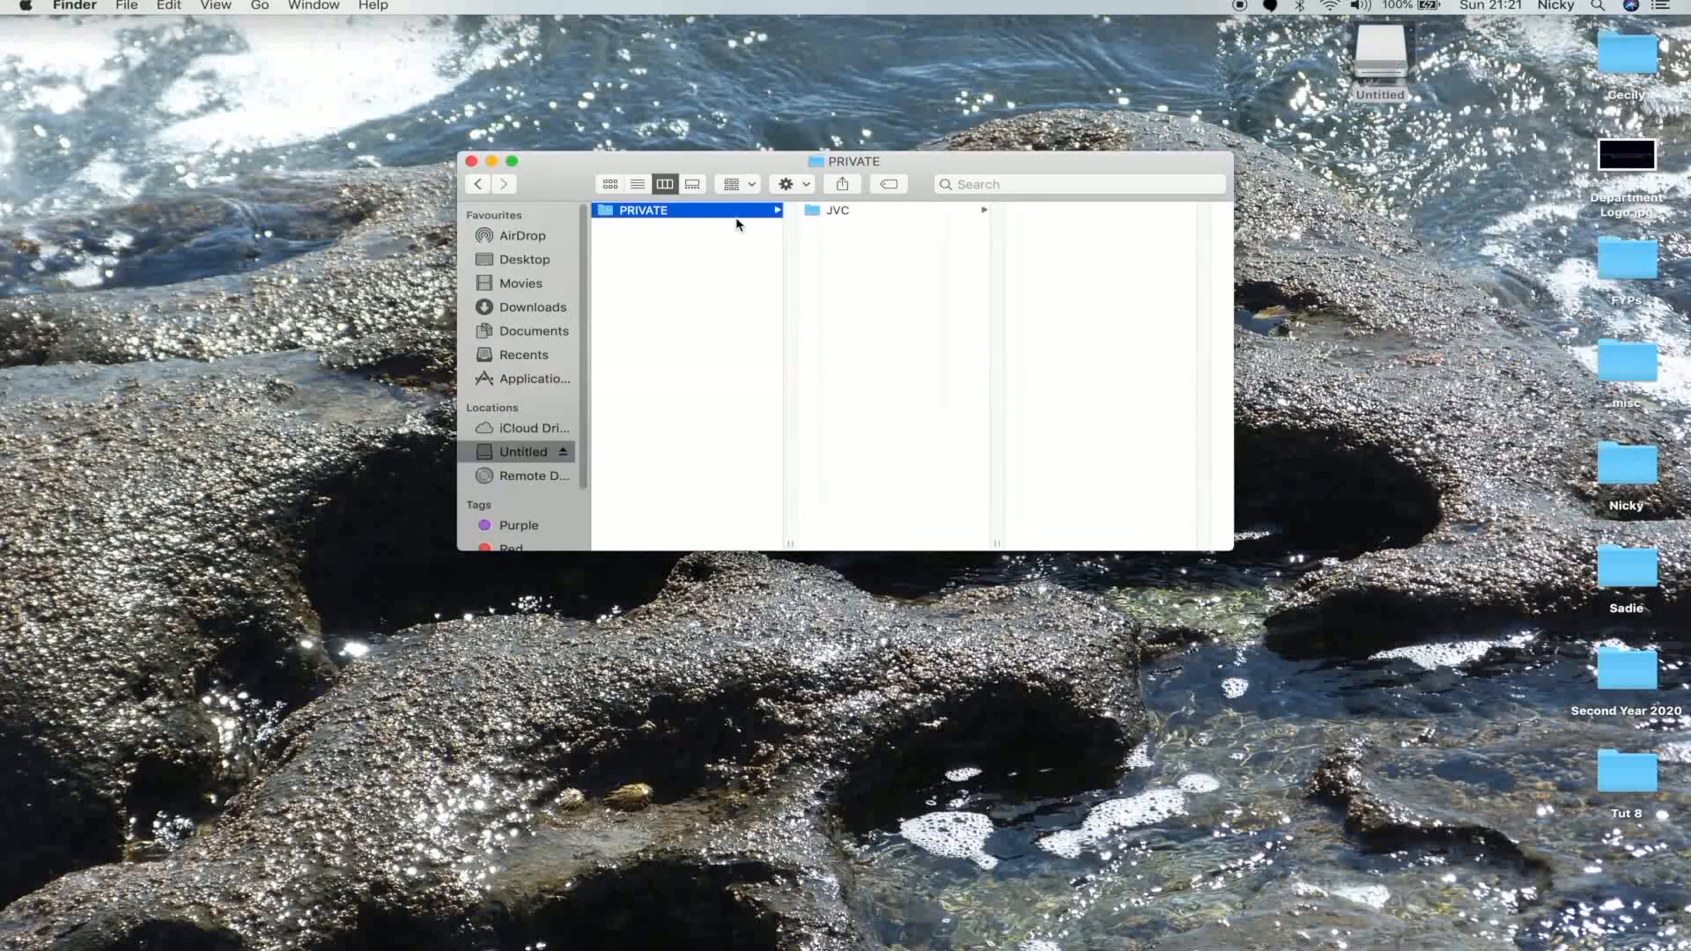
{"action": "left_click", "coordinate": [800, 210]}
{"action": "left_click", "coordinate": [1017, 212]}
{"action": "left_click", "coordinate": [1039, 212]}
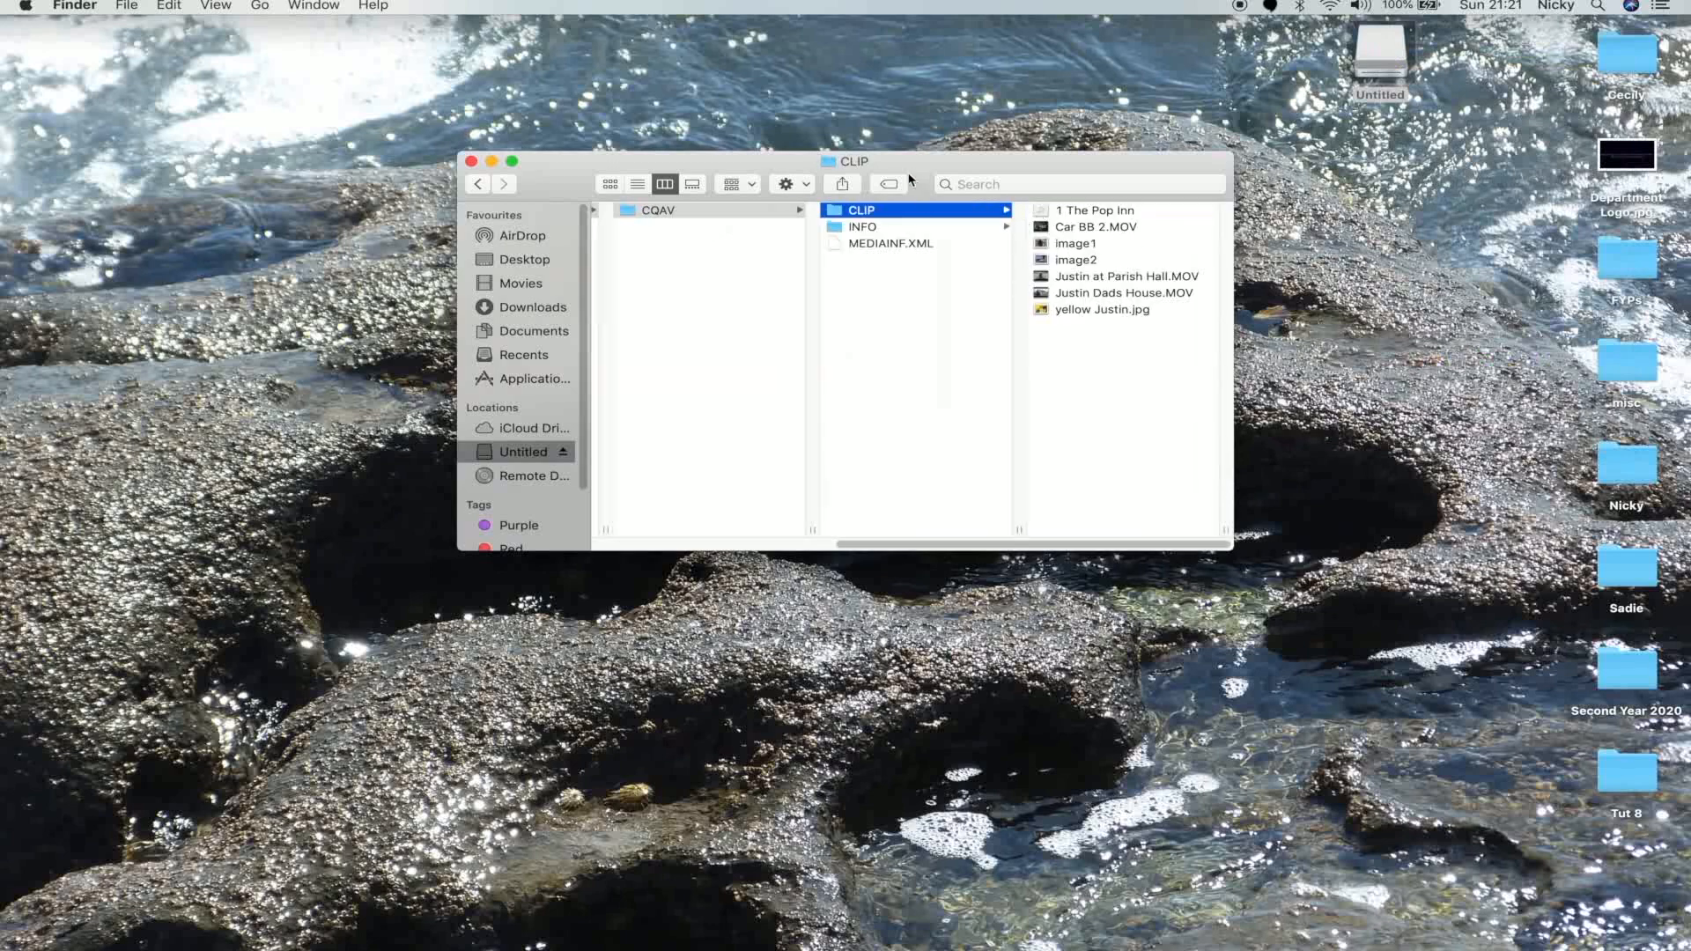
{"action": "left_click_drag", "start_coordinate": [918, 173], "coordinate": [536, 102]}
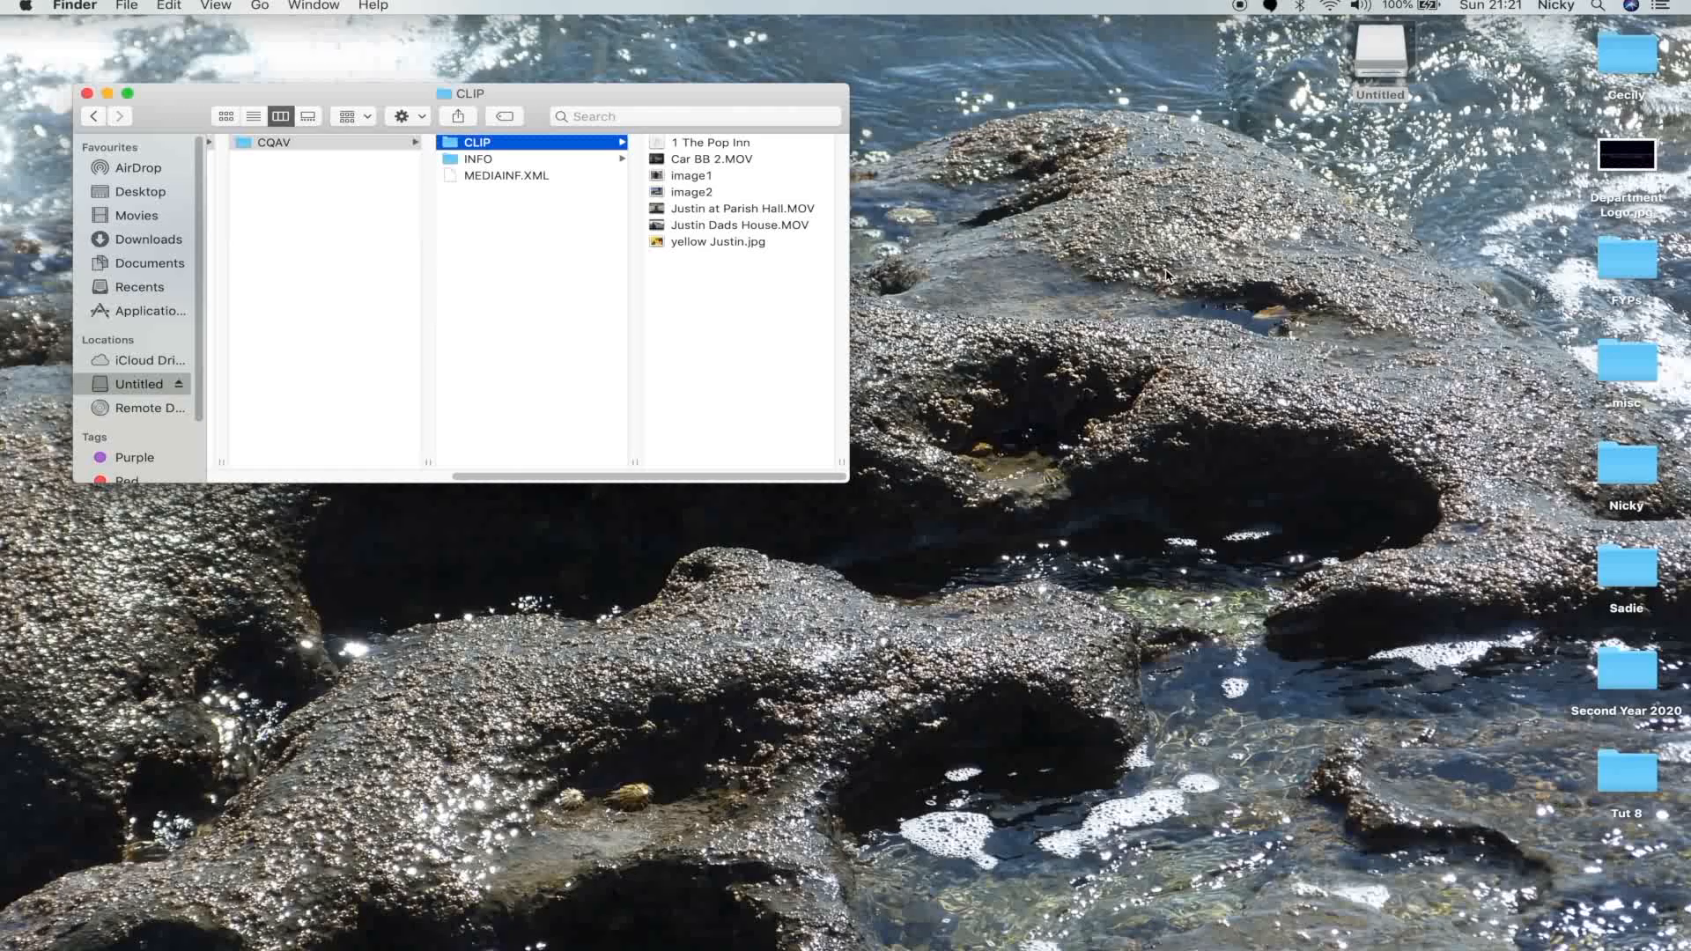
Create a new folder named Tutorial on the desktop
{"action": "right_click", "coordinate": [1138, 251]}
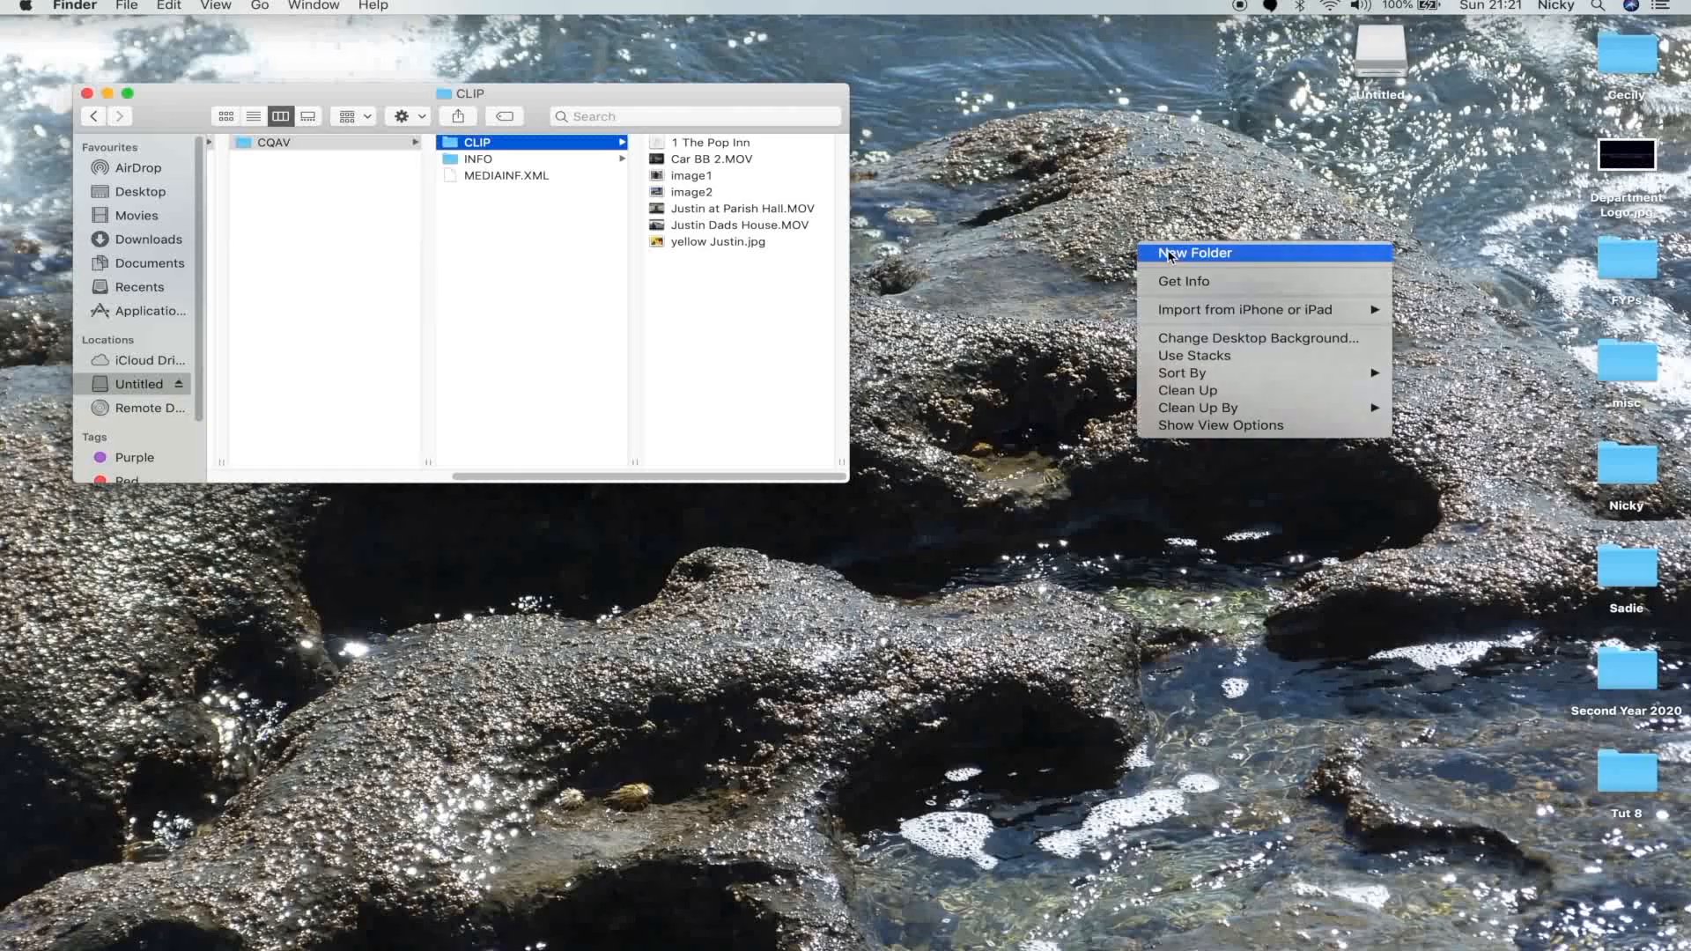
{"action": "left_click", "coordinate": [1162, 253]}
{"action": "type", "text": "Tutori"}
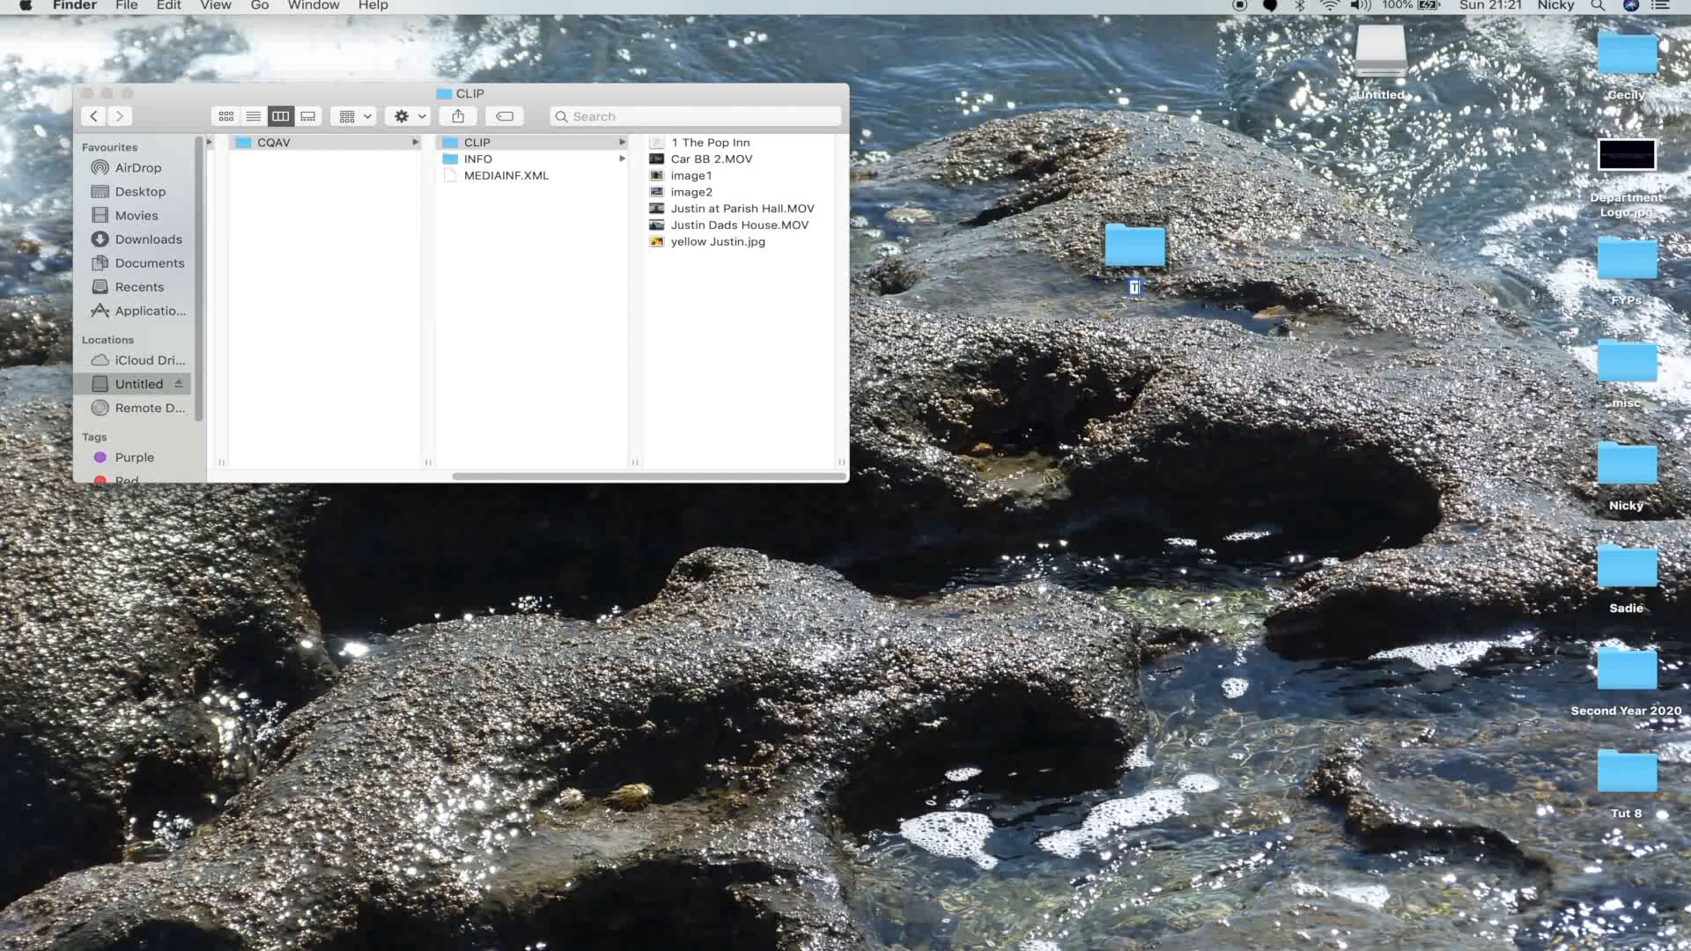
{"action": "type", "text": "al"}
Switch to Final Cut Pro, start a media import and select the Tutorial folder on the Desktop as the source
{"action": "left_click", "coordinate": [553, 922]}
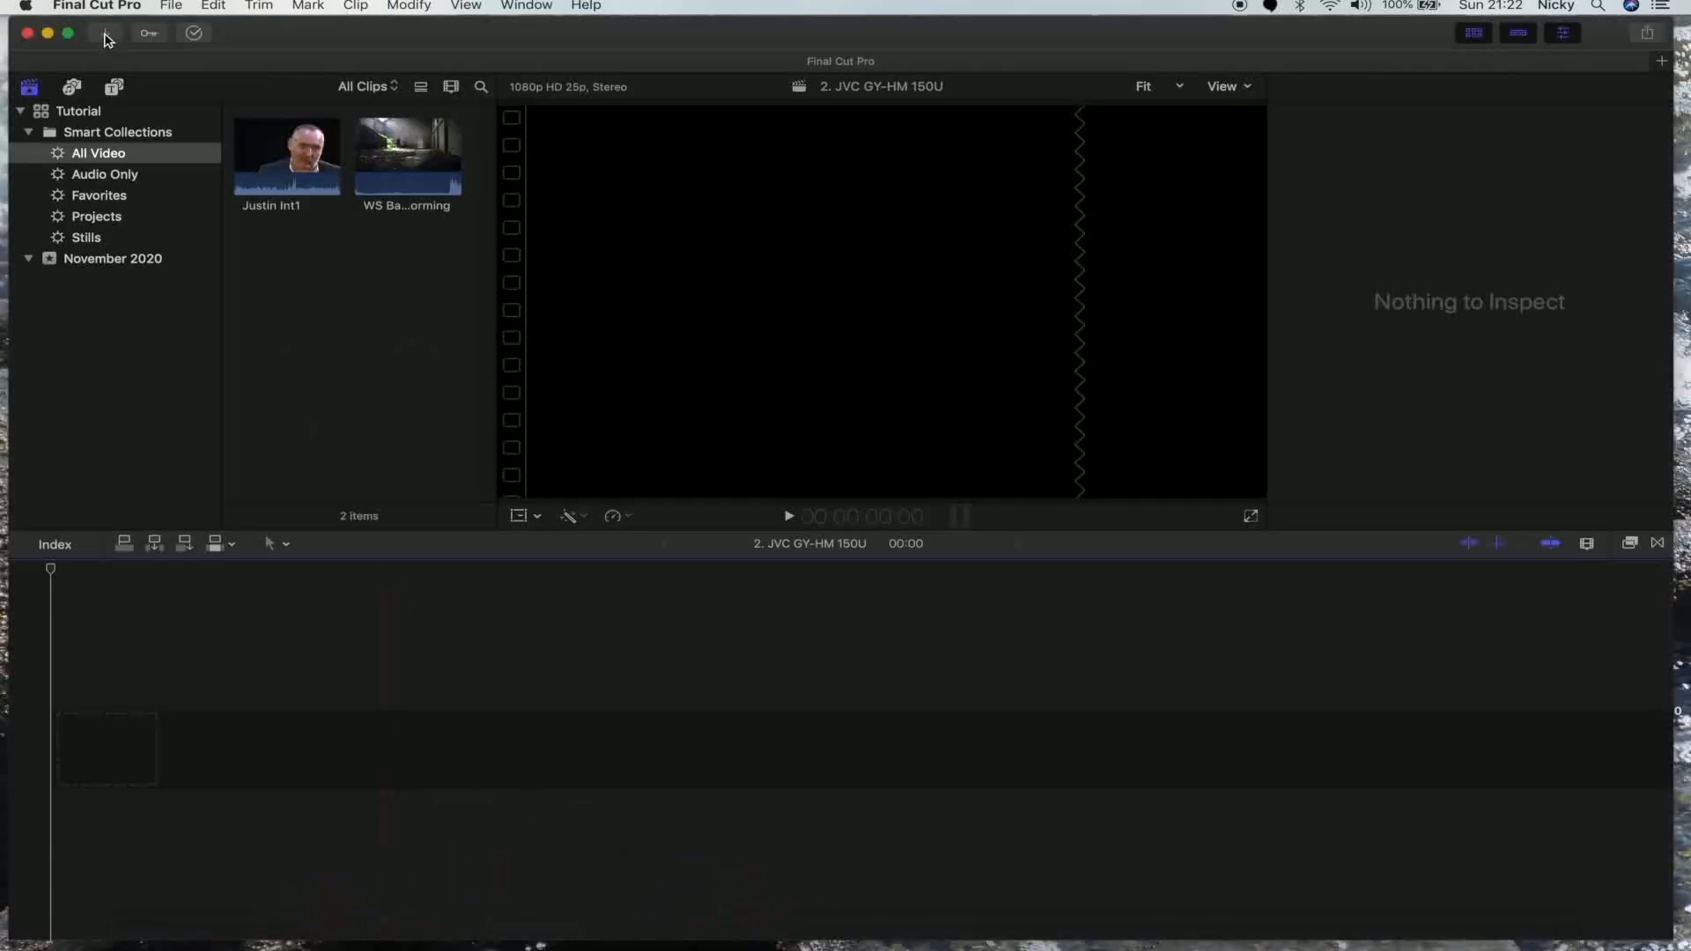
{"action": "left_click", "coordinate": [106, 36]}
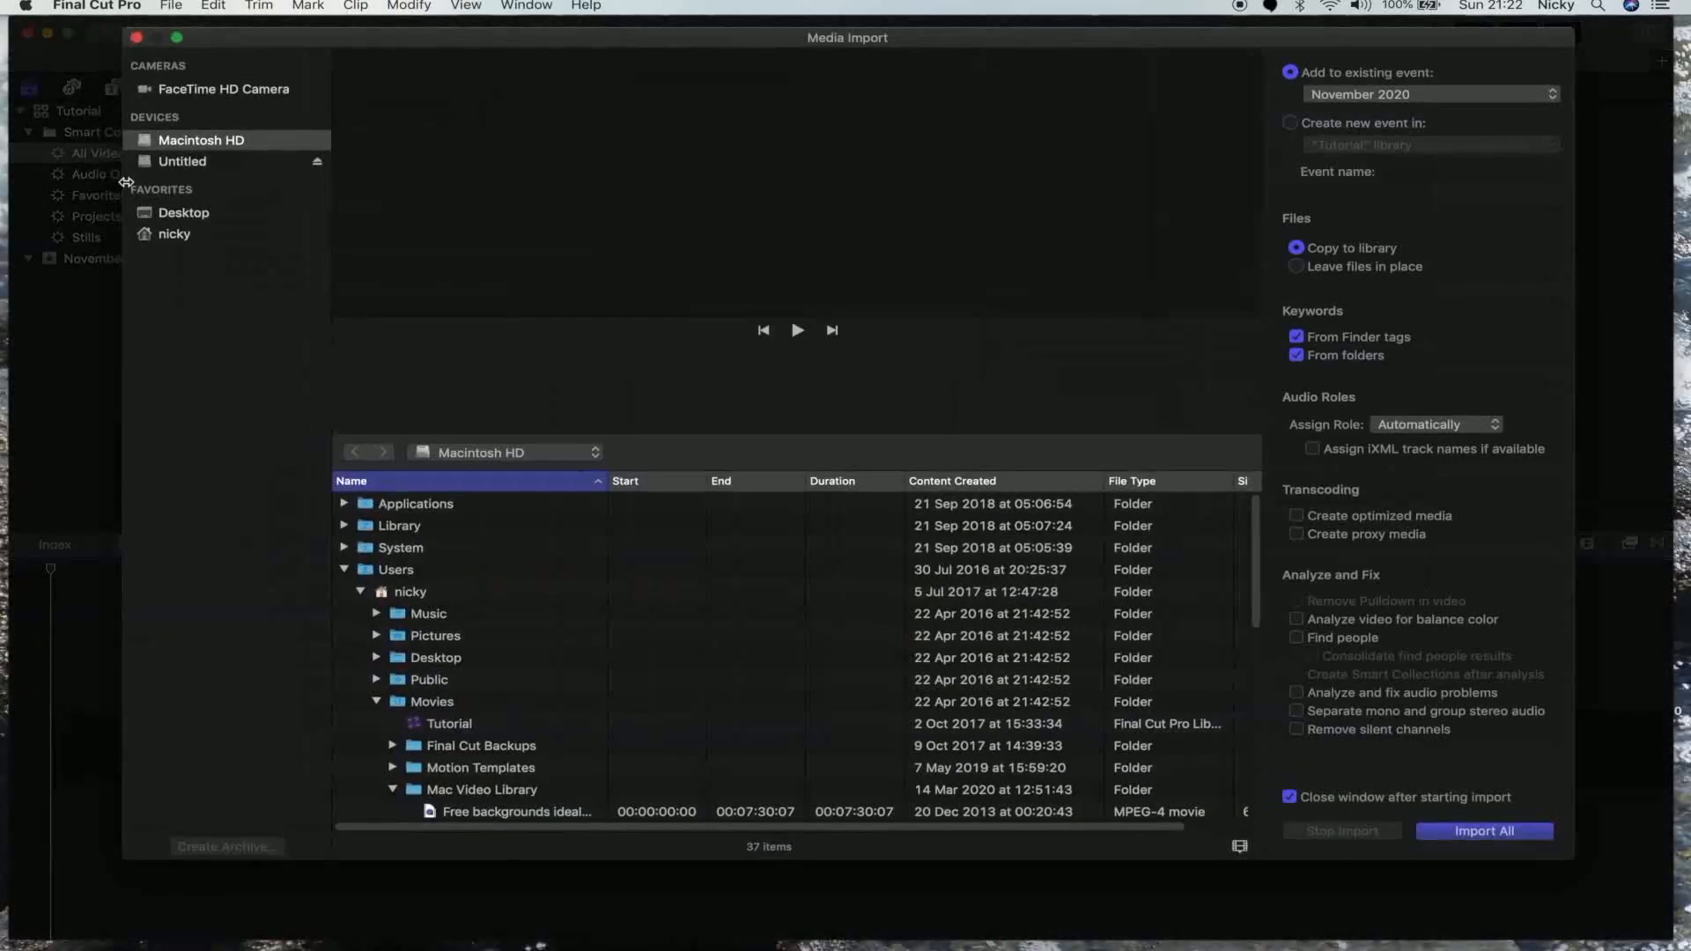
{"action": "left_click", "coordinate": [195, 212]}
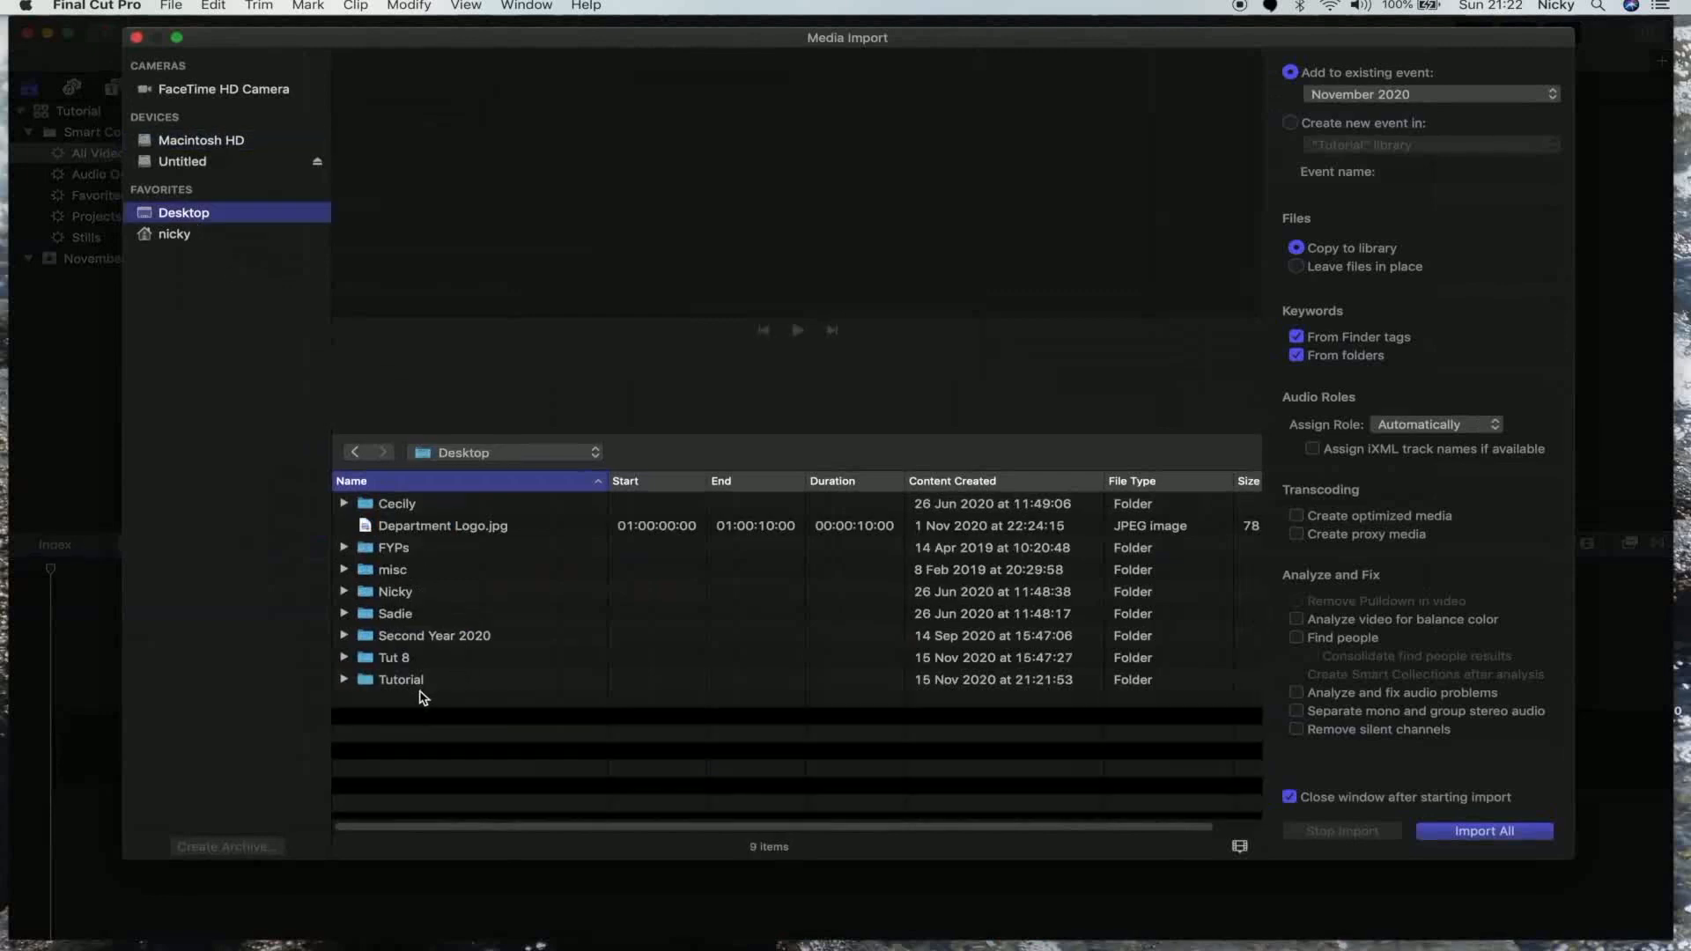
{"action": "left_click", "coordinate": [369, 683]}
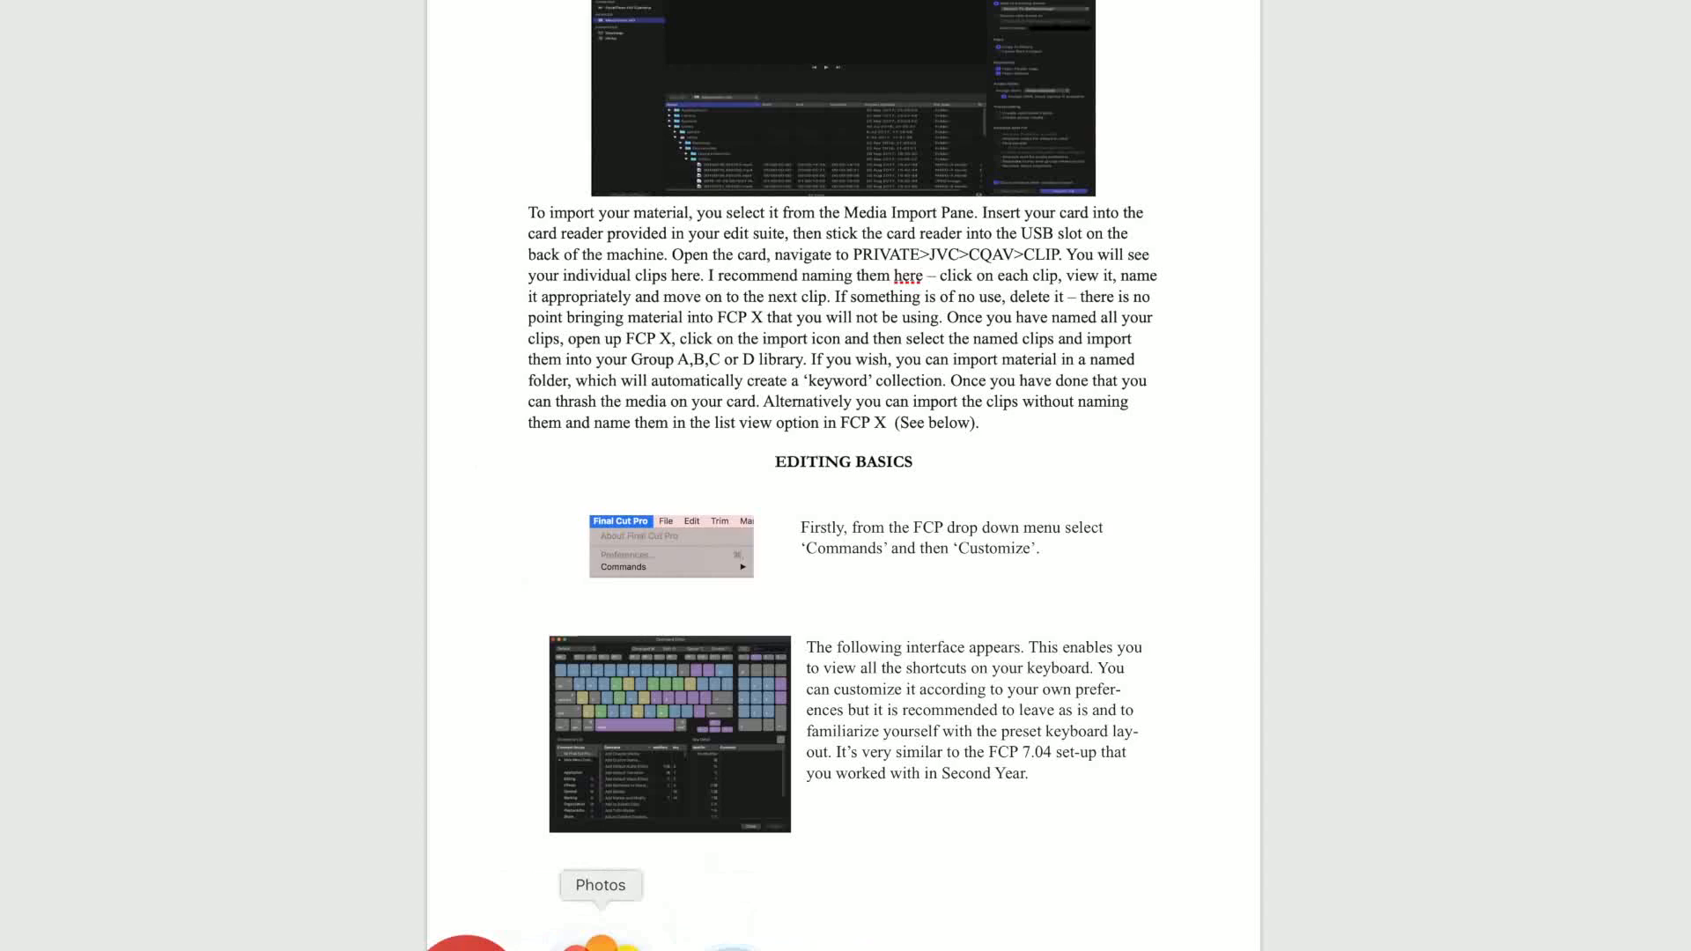
Switch back to Final Cut Pro and open the Command Editor to examine the default keyboard shortcuts
{"action": "left_click", "coordinate": [503, 935]}
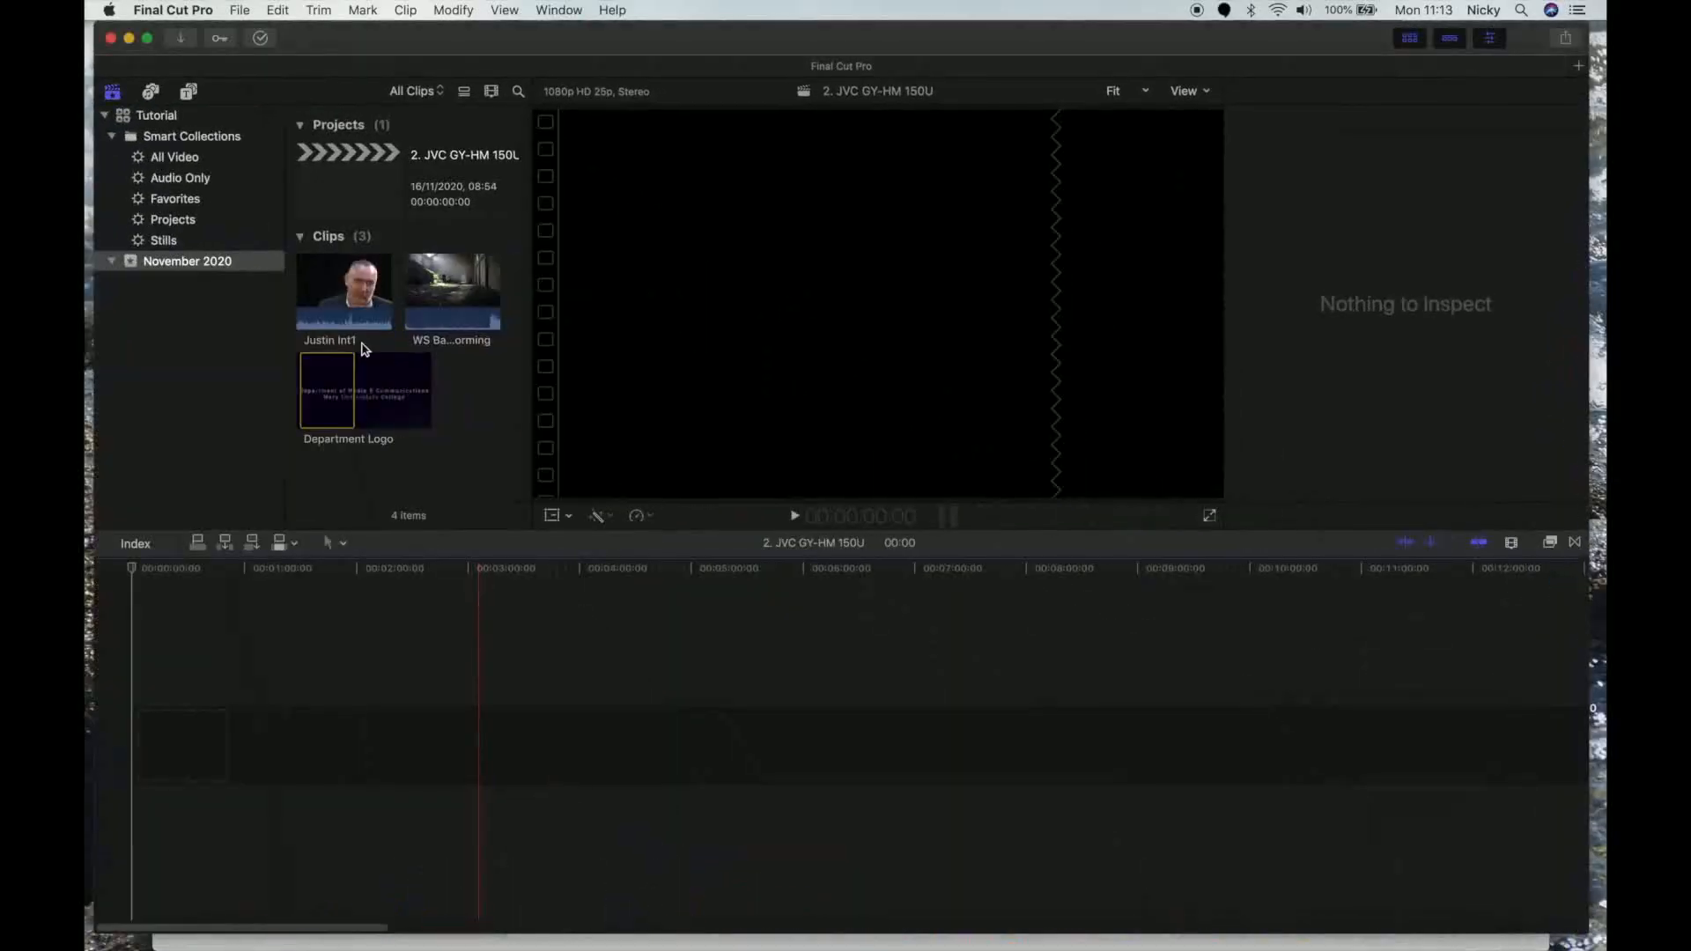
{"action": "left_click", "coordinate": [176, 10]}
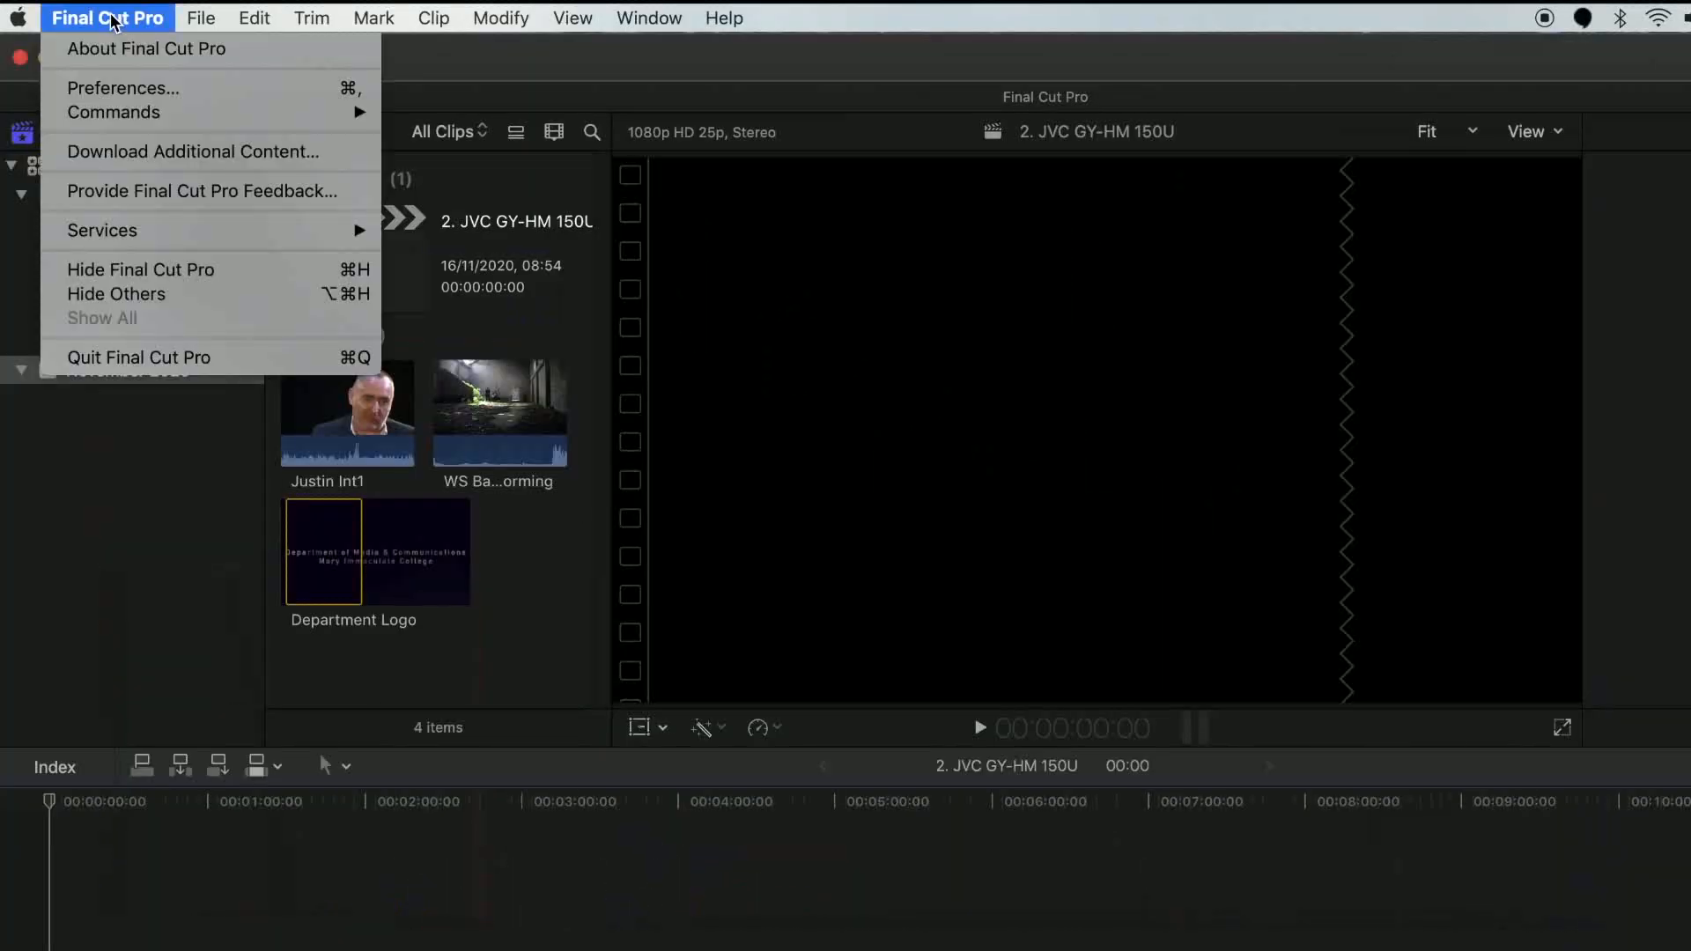
{"action": "mouse_move", "coordinate": [112, 115]}
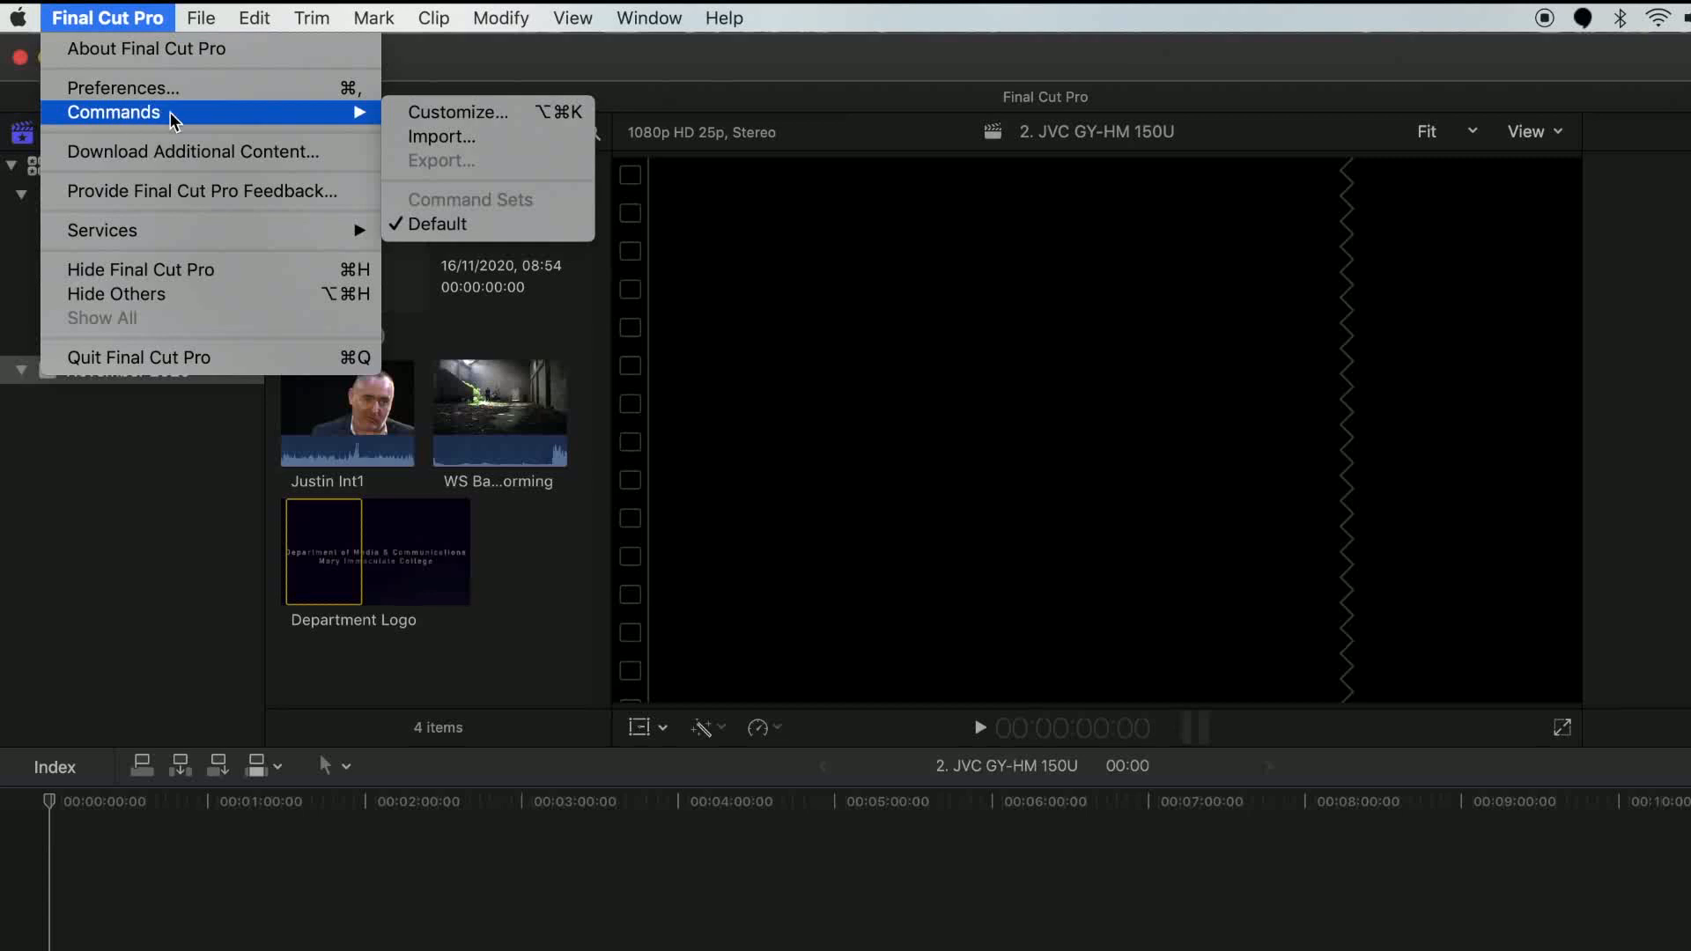
{"action": "left_click", "coordinate": [426, 114]}
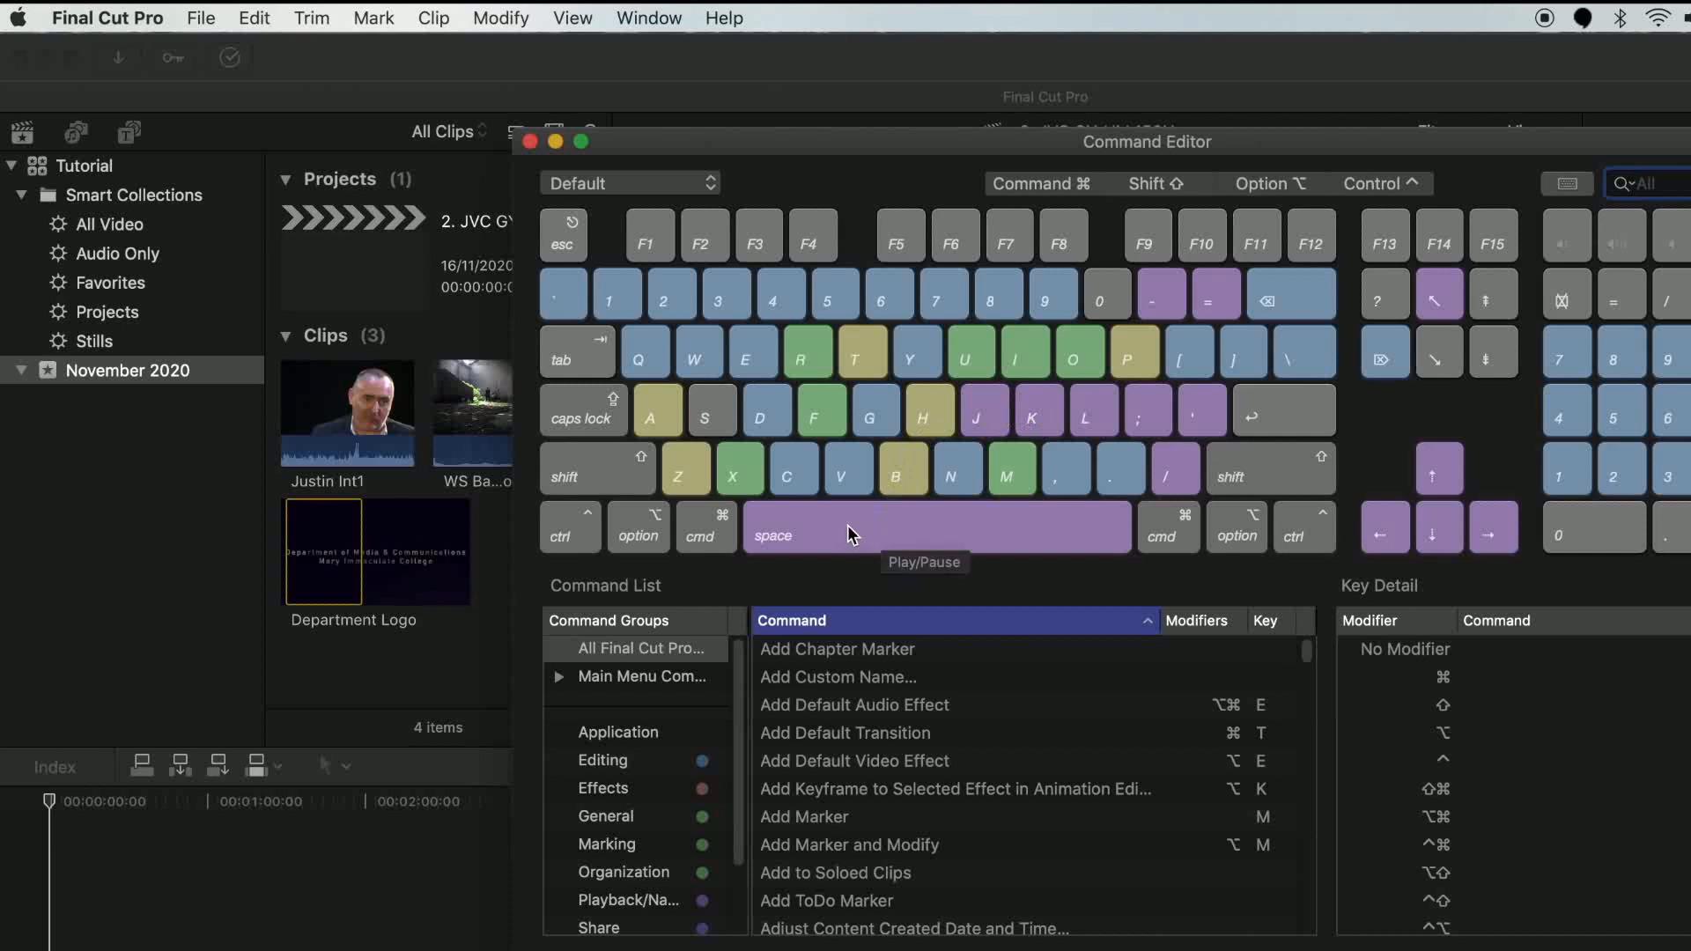
{"action": "left_click", "coordinate": [136, 19]}
{"action": "mouse_move", "coordinate": [126, 115]}
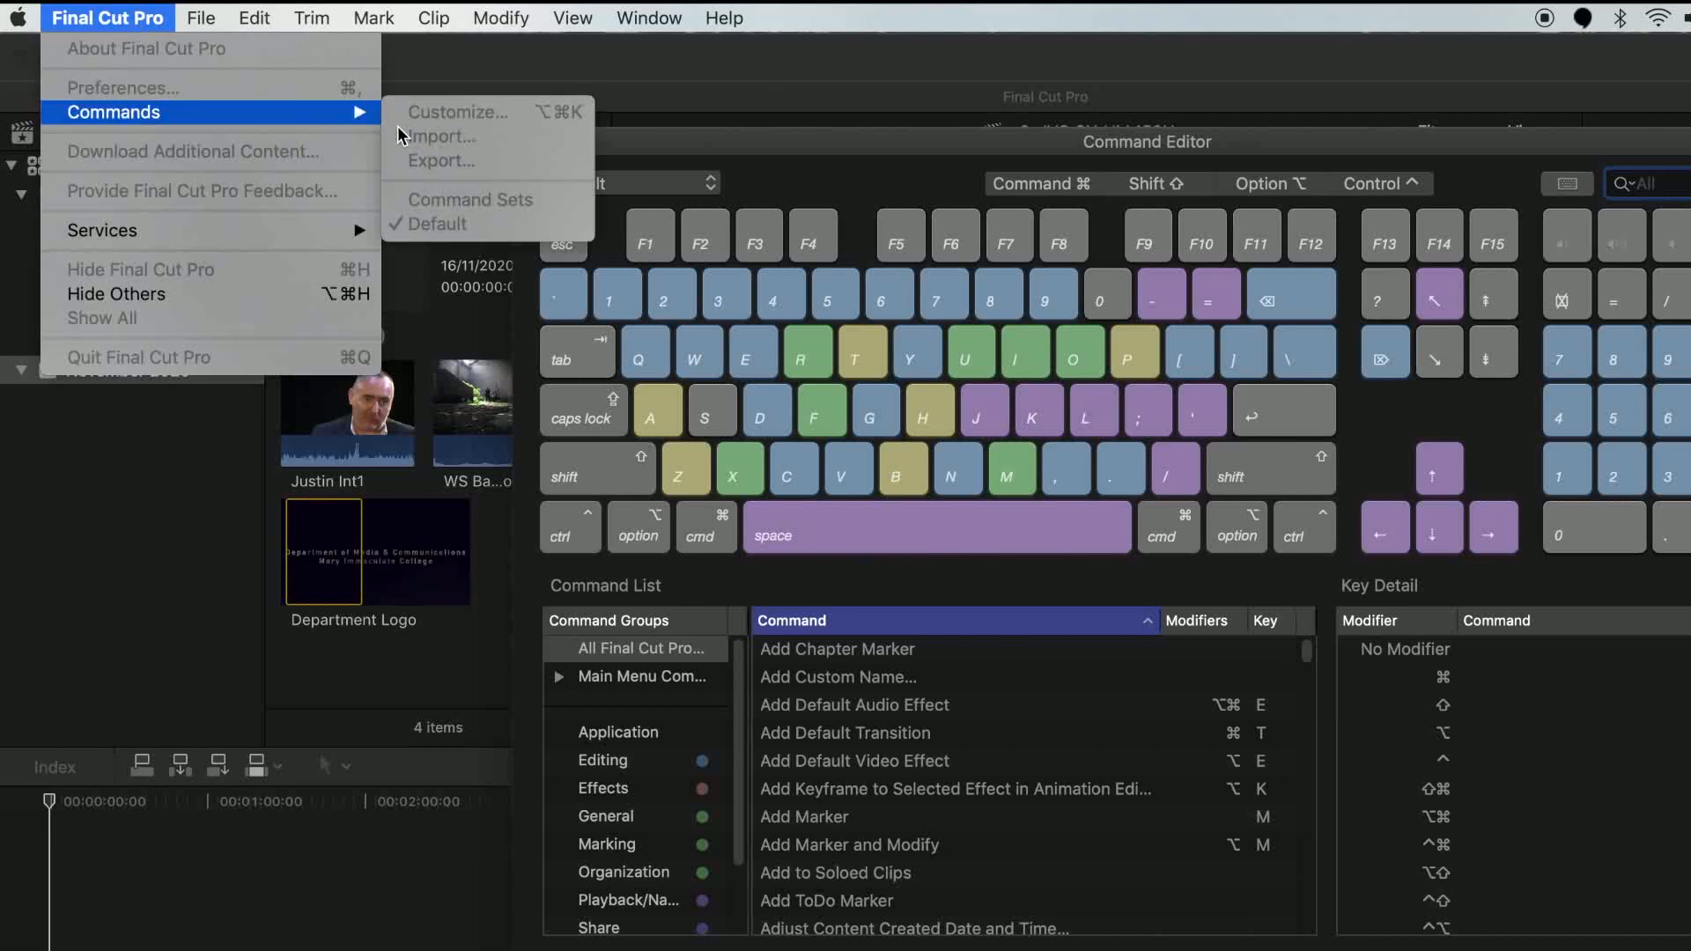
{"action": "left_click", "coordinate": [1000, 146]}
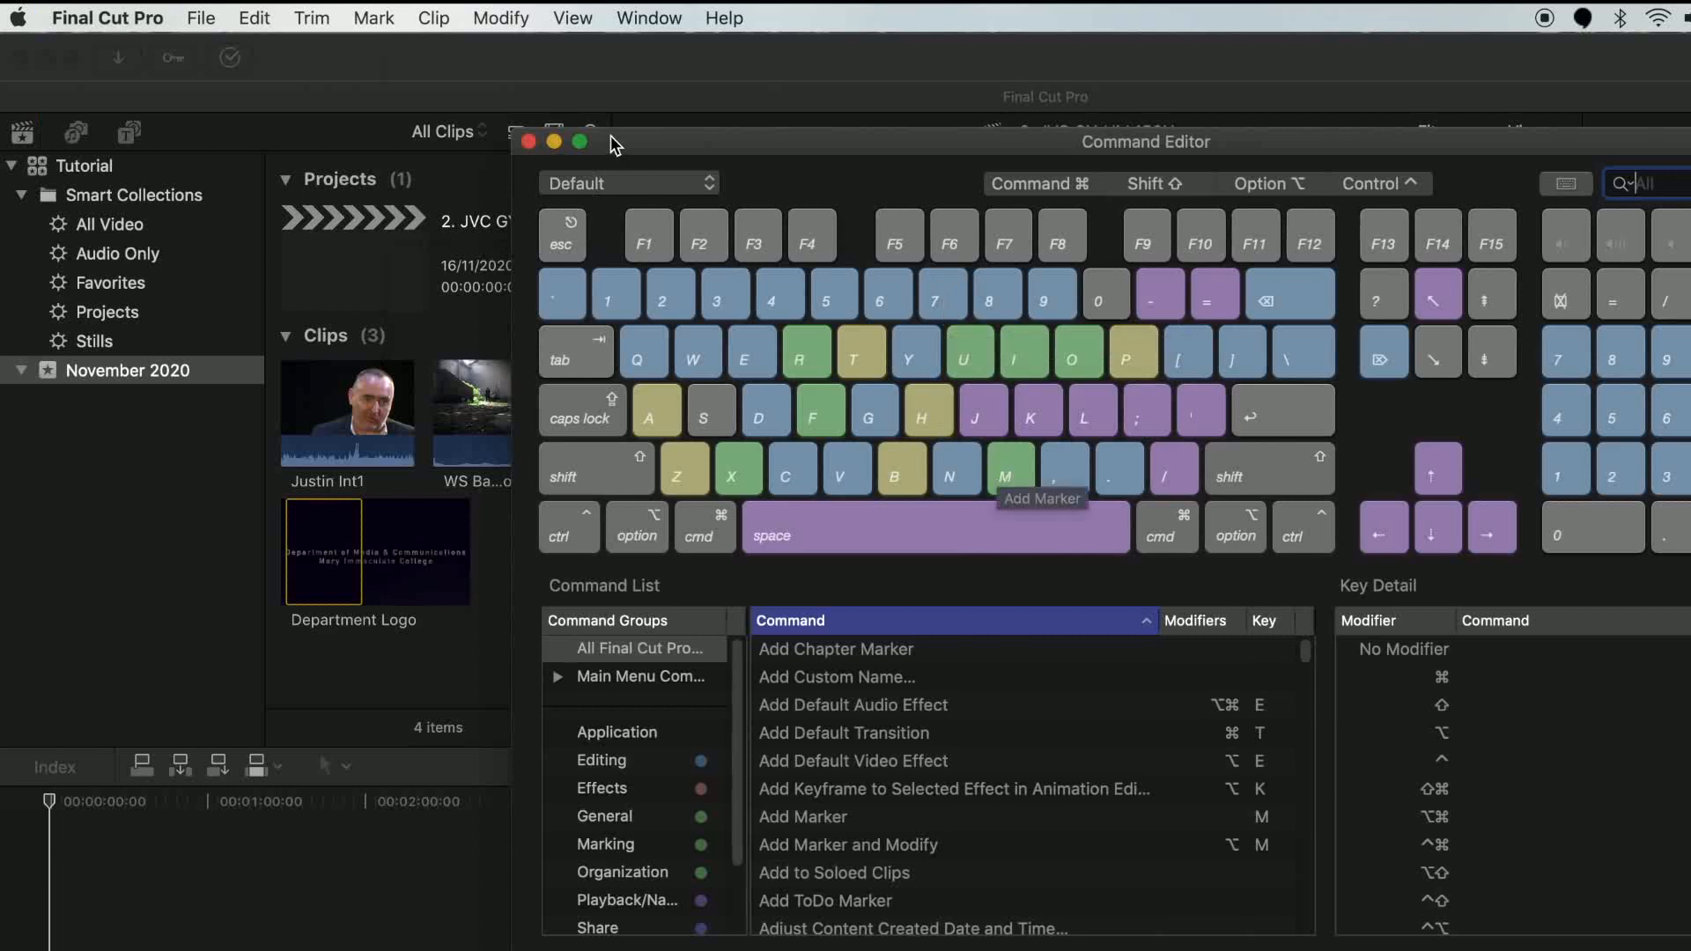
Close the Command Editor and play the Whoosh 02 preview from the Sound Effects collection
{"action": "left_click", "coordinate": [530, 142]}
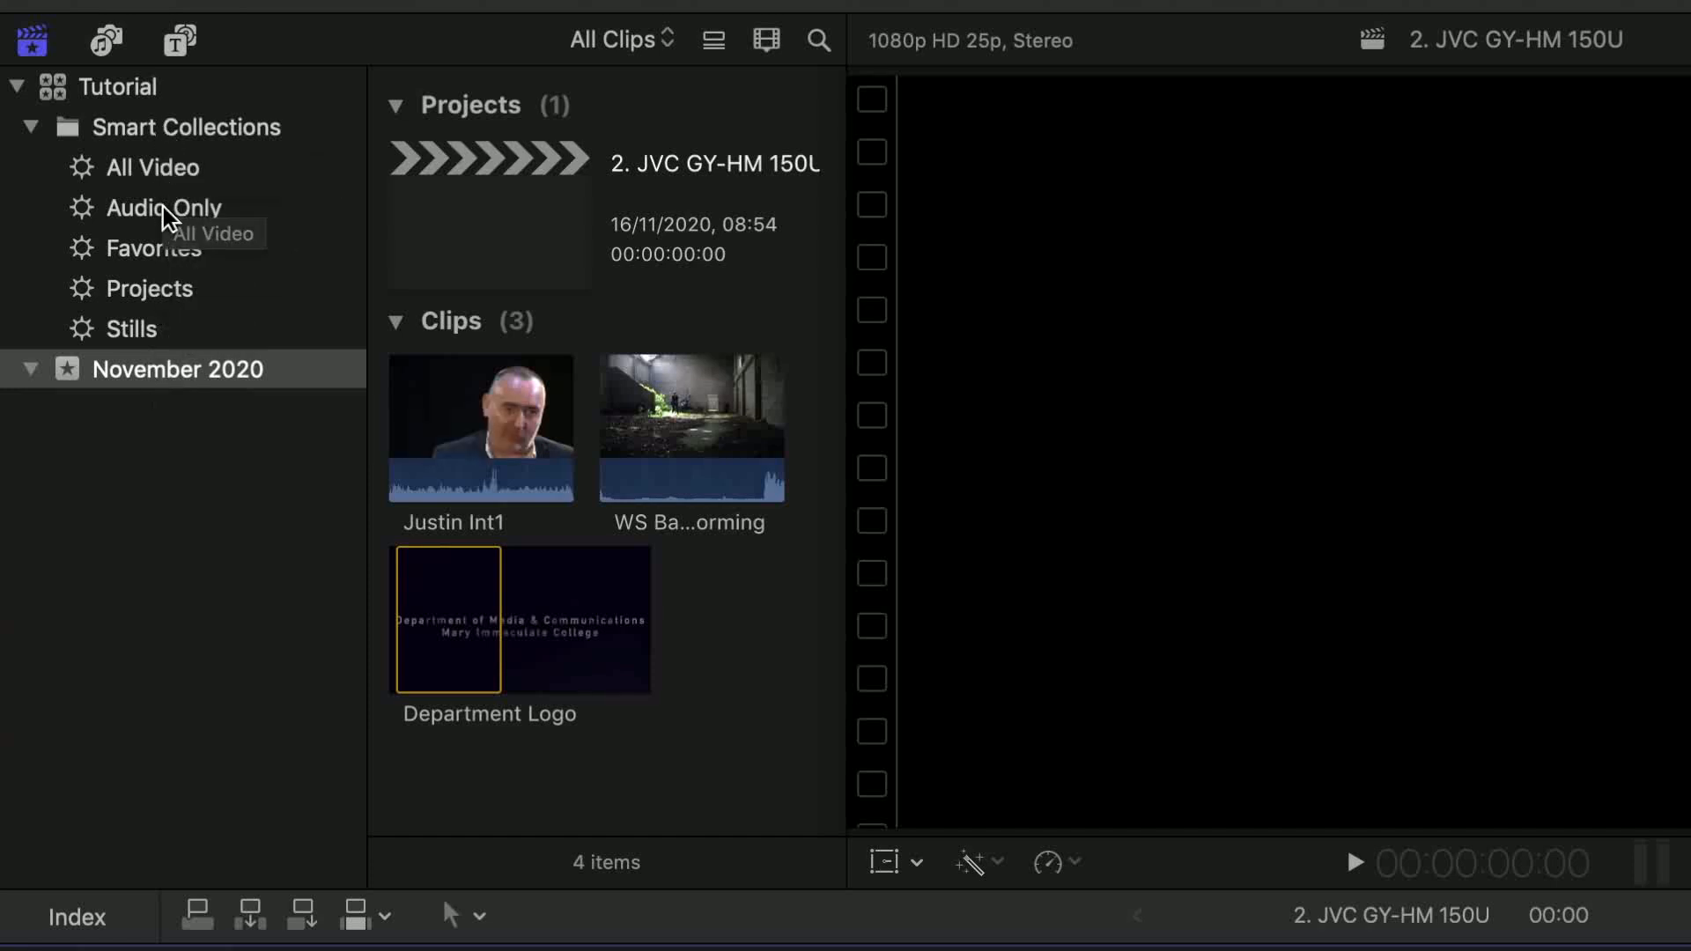
{"action": "left_click", "coordinate": [104, 45]}
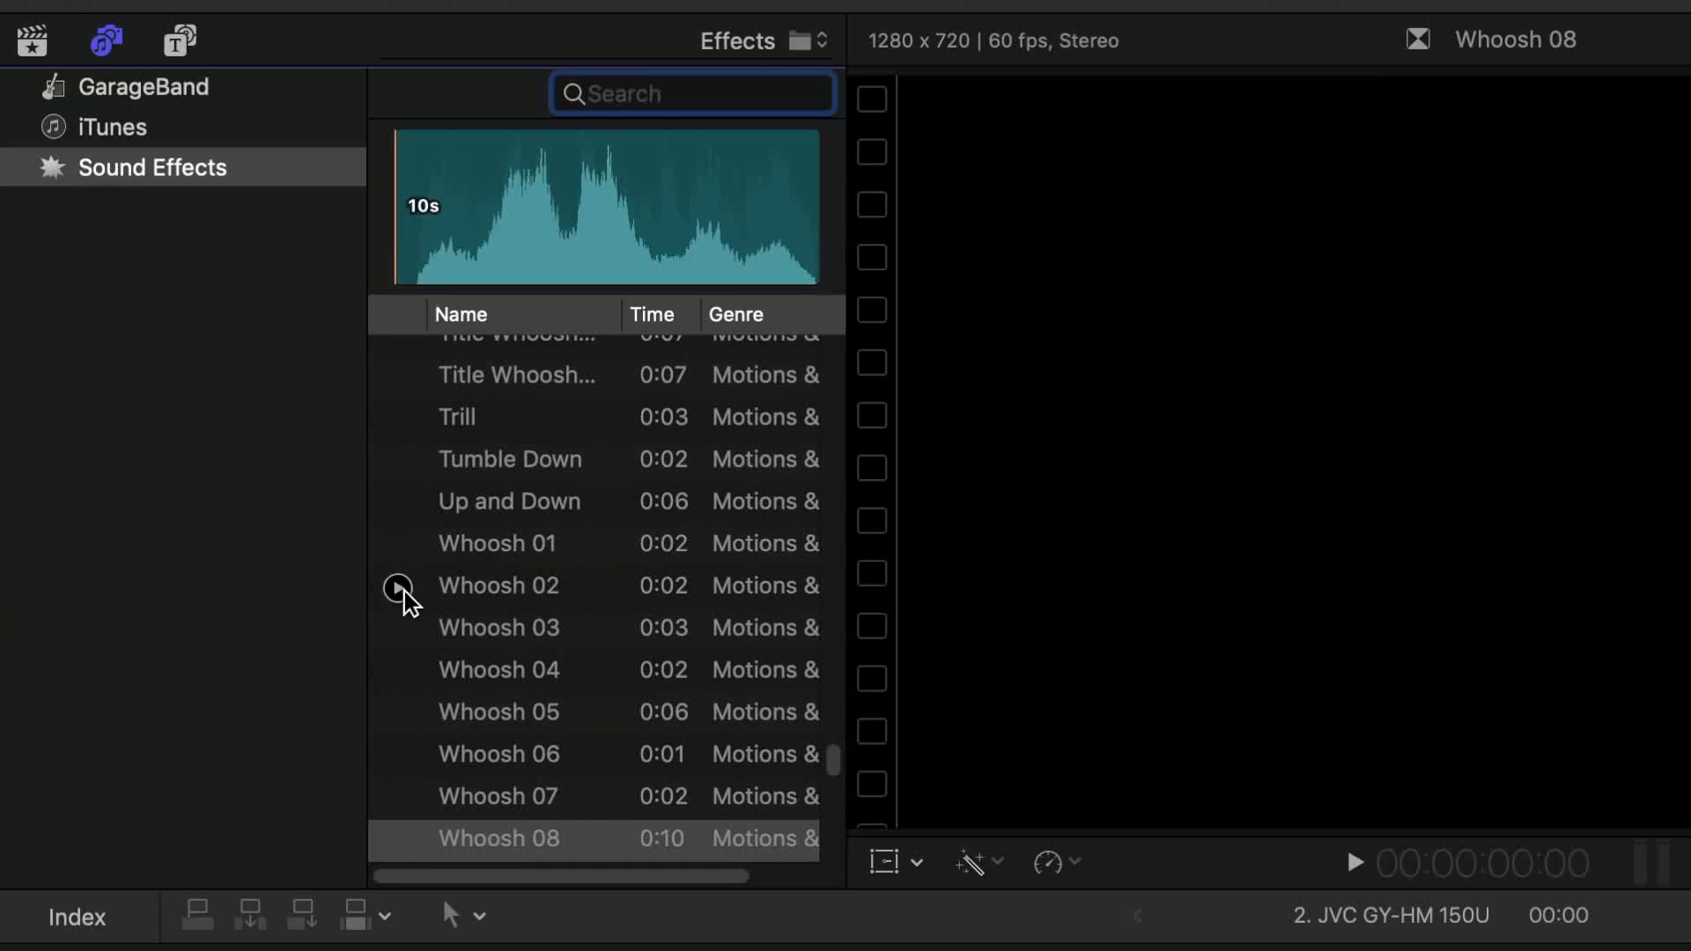
{"action": "left_click", "coordinate": [398, 588]}
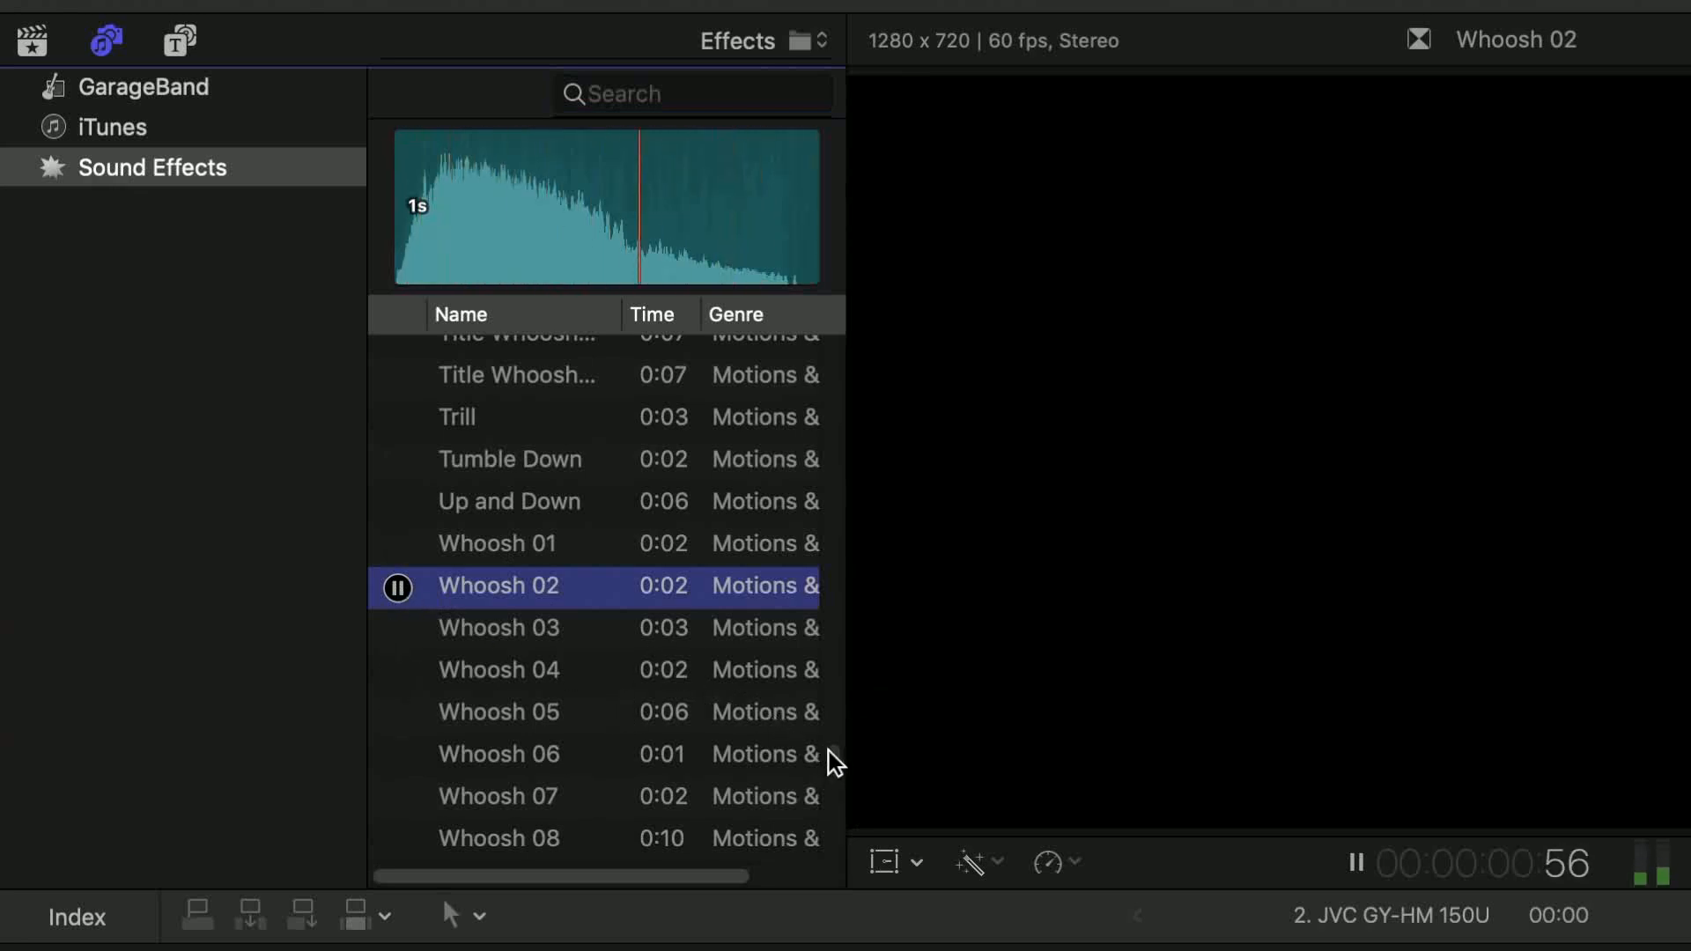
Find the Vintage News Long jingle among the sound effects and play its preview
{"action": "scroll", "coordinate": [824, 687], "scroll_direction": "up", "scroll_amount": 10}
{"action": "scroll", "coordinate": [810, 564], "scroll_direction": "up", "scroll_amount": 10}
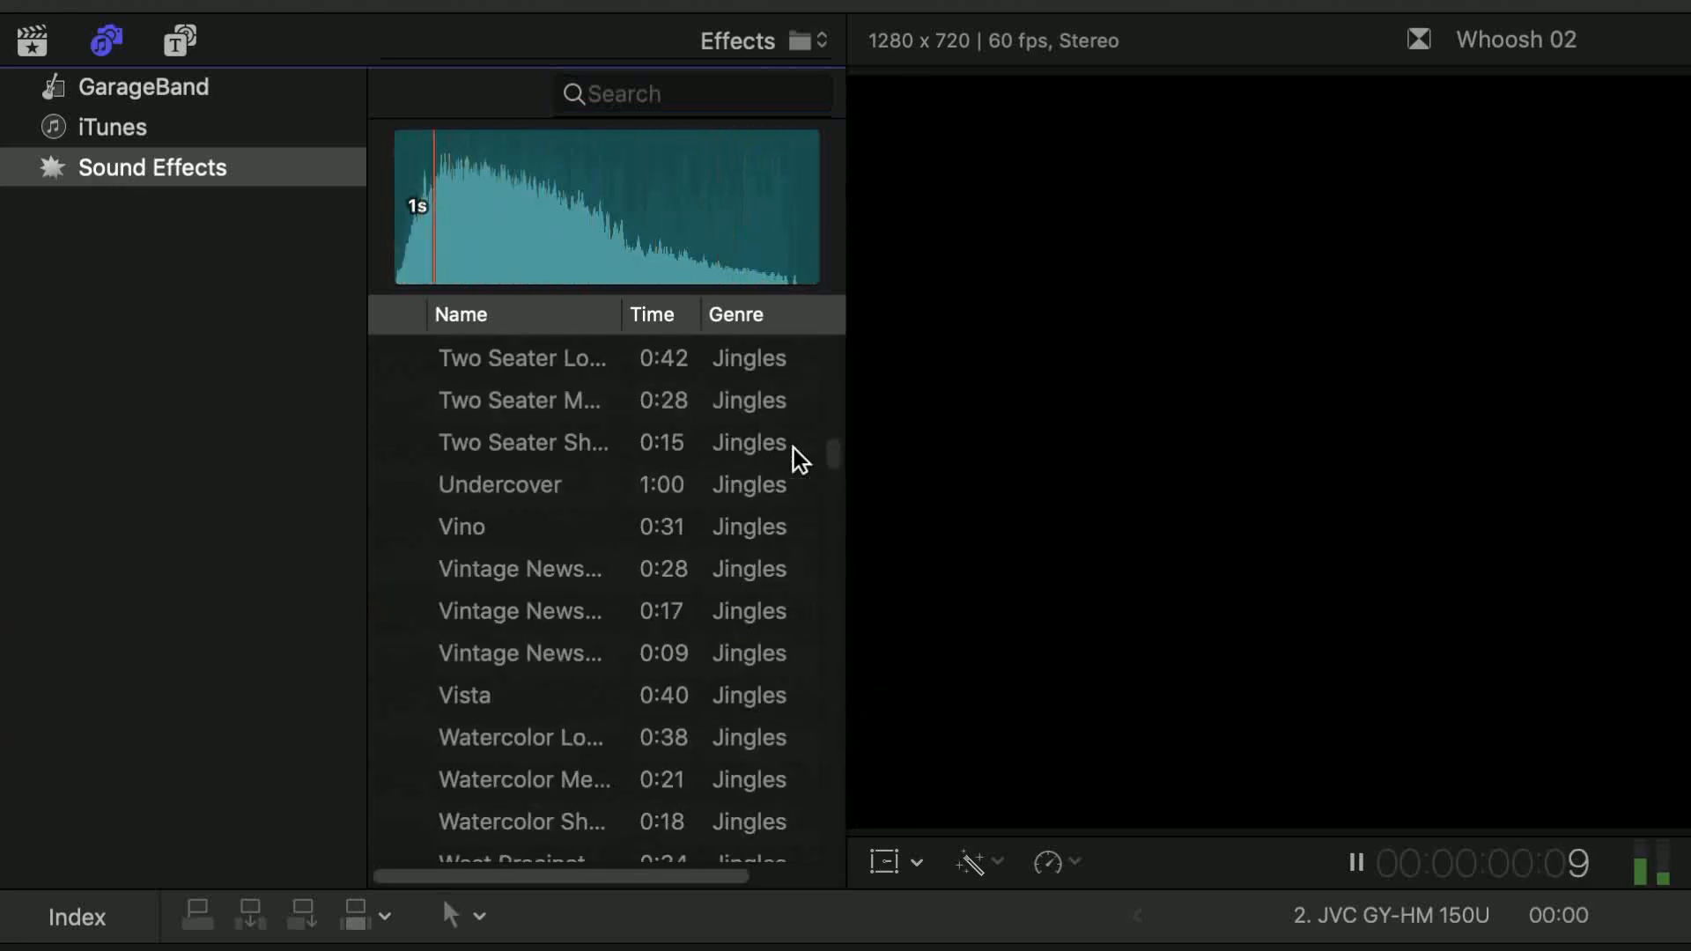
{"action": "left_click", "coordinate": [542, 568]}
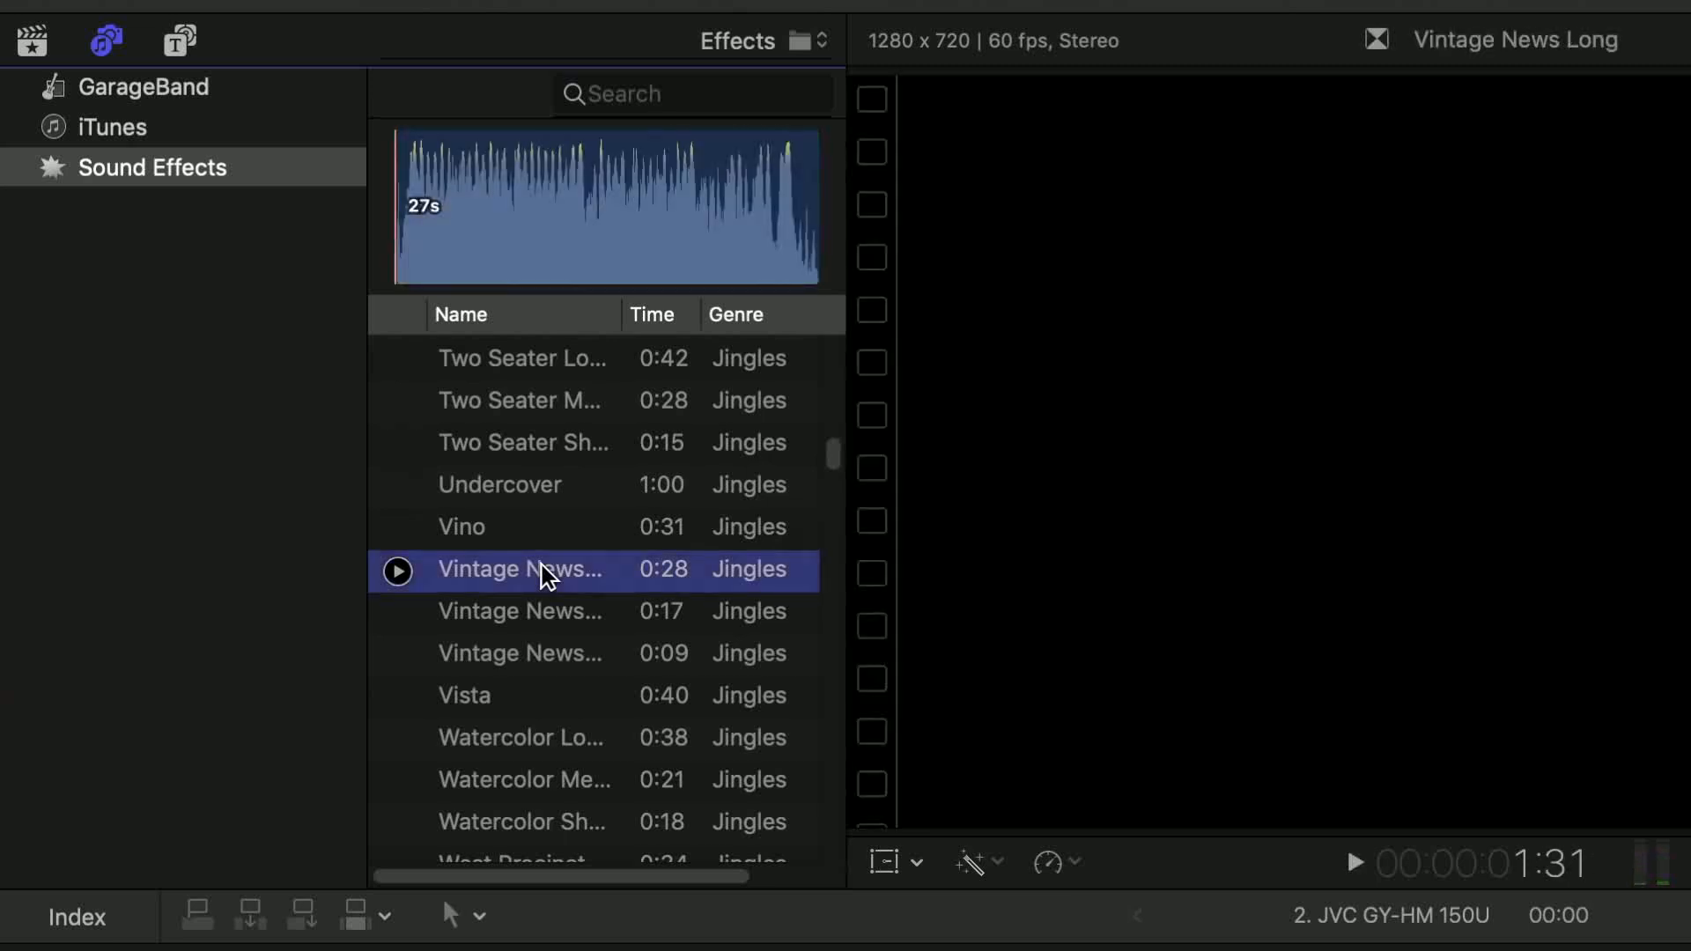
{"action": "left_click", "coordinate": [402, 572]}
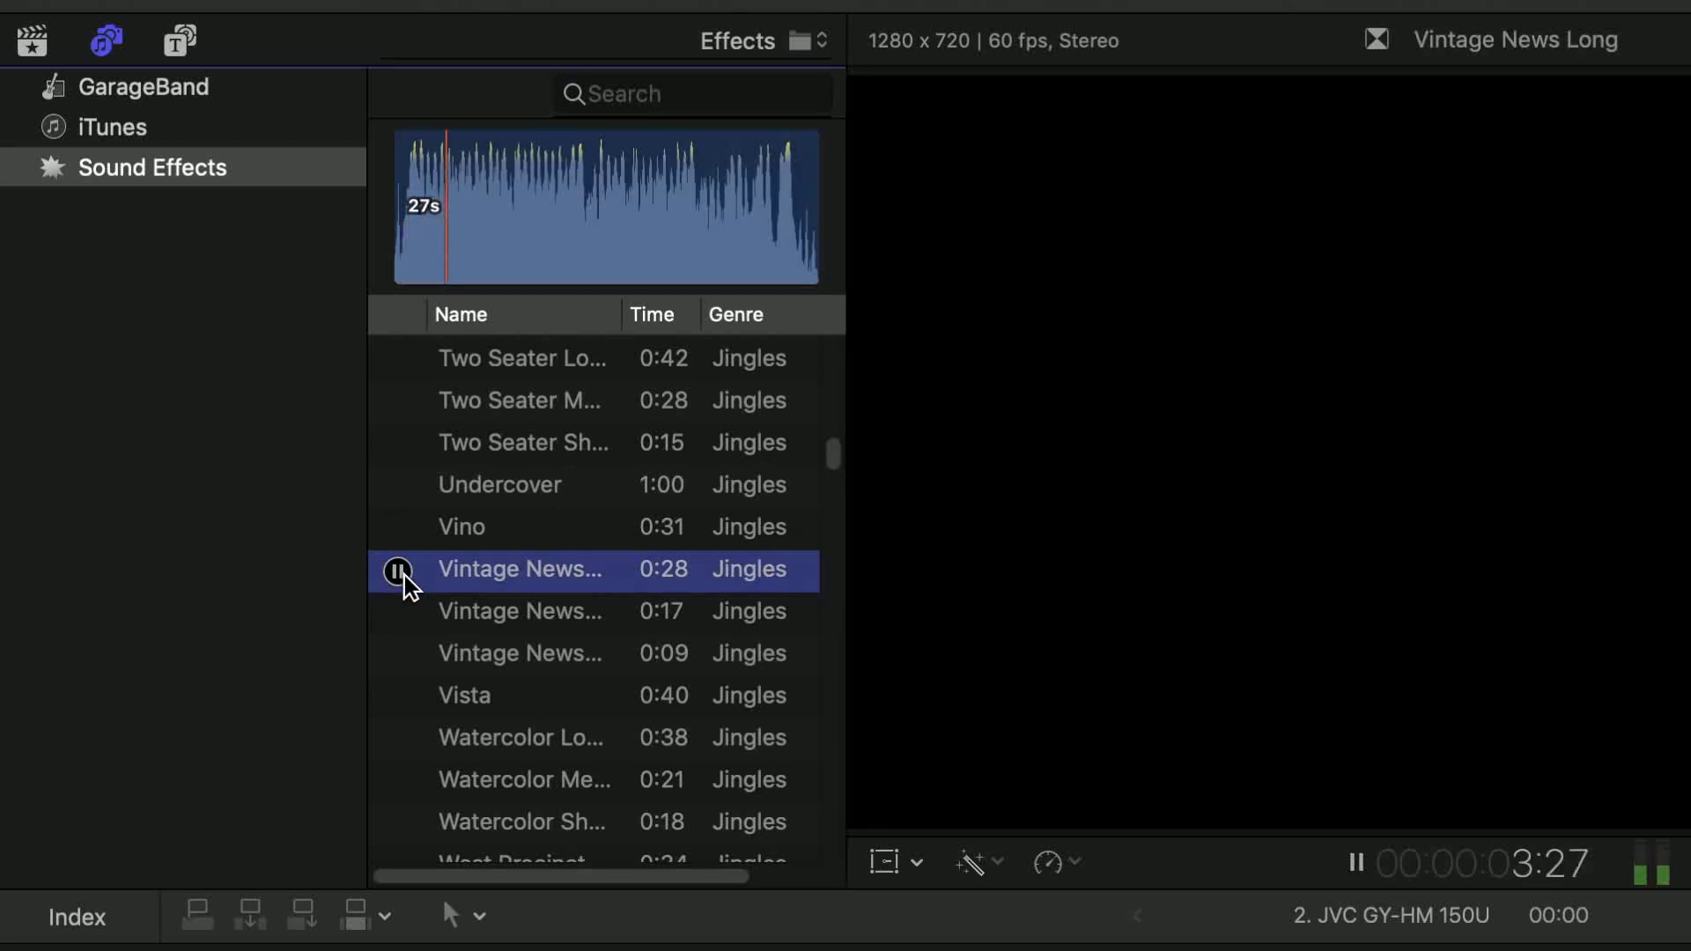
Play previews of the Suspense Accents 03 and Suspense Accents 02 sound effects in the Textures genre
{"action": "left_click_drag", "start_coordinate": [830, 457], "coordinate": [826, 388]}
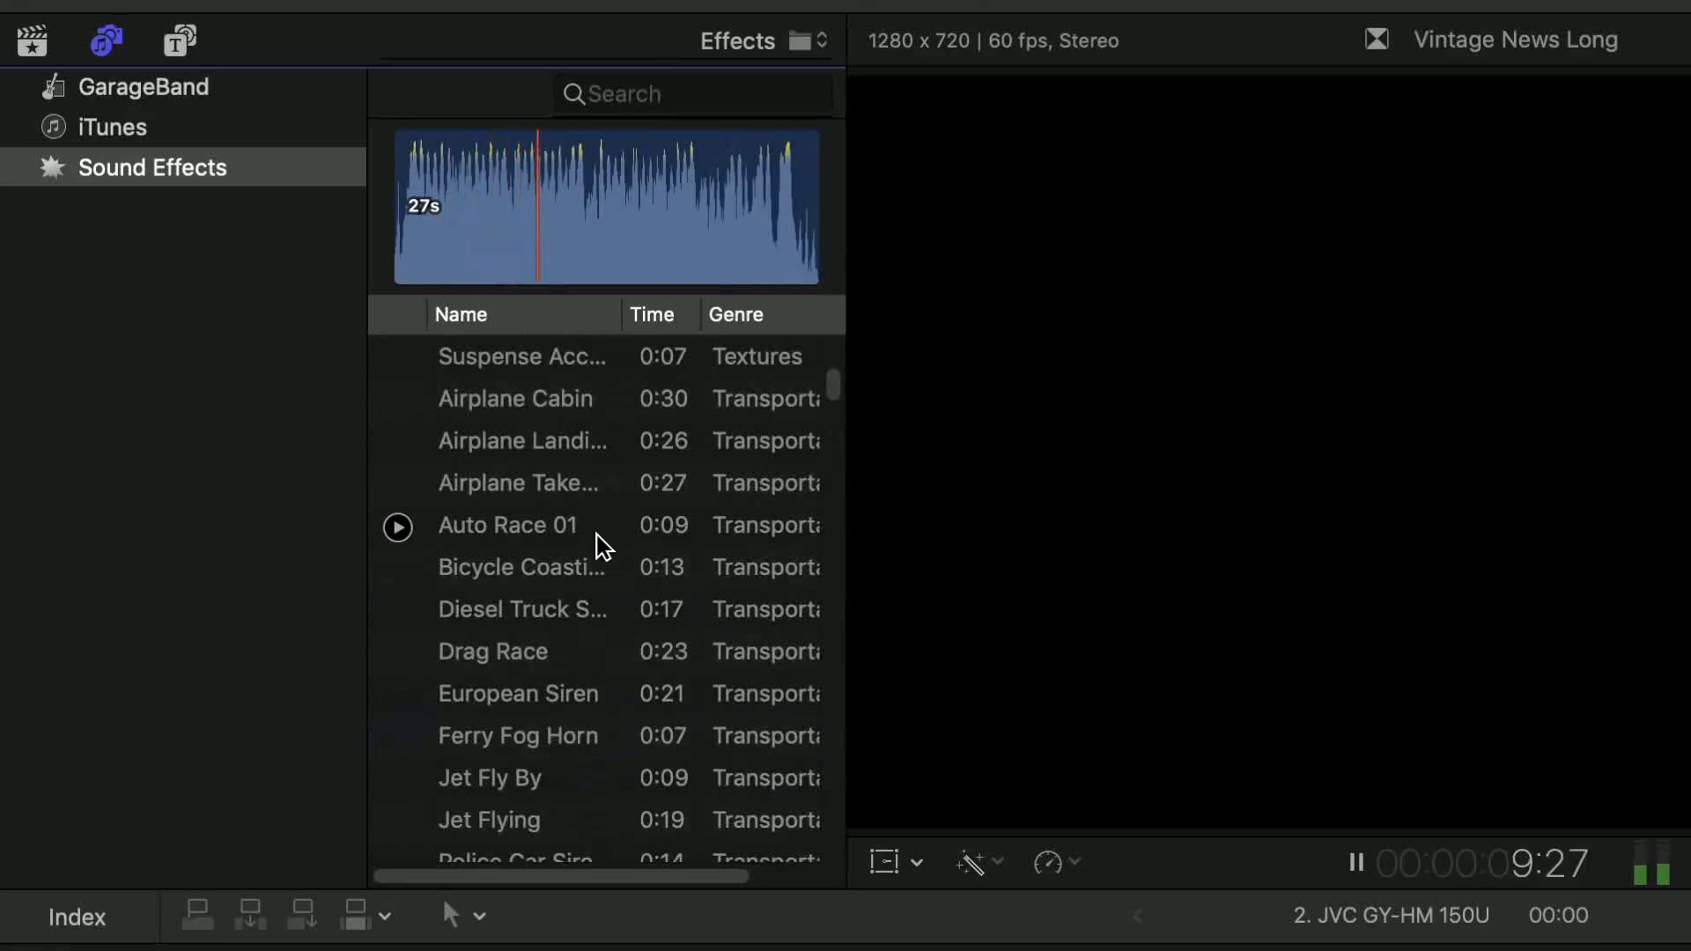
{"action": "scroll", "coordinate": [604, 546], "scroll_direction": "down", "scroll_amount": 1}
{"action": "scroll", "coordinate": [604, 546], "scroll_direction": "up", "scroll_amount": 5}
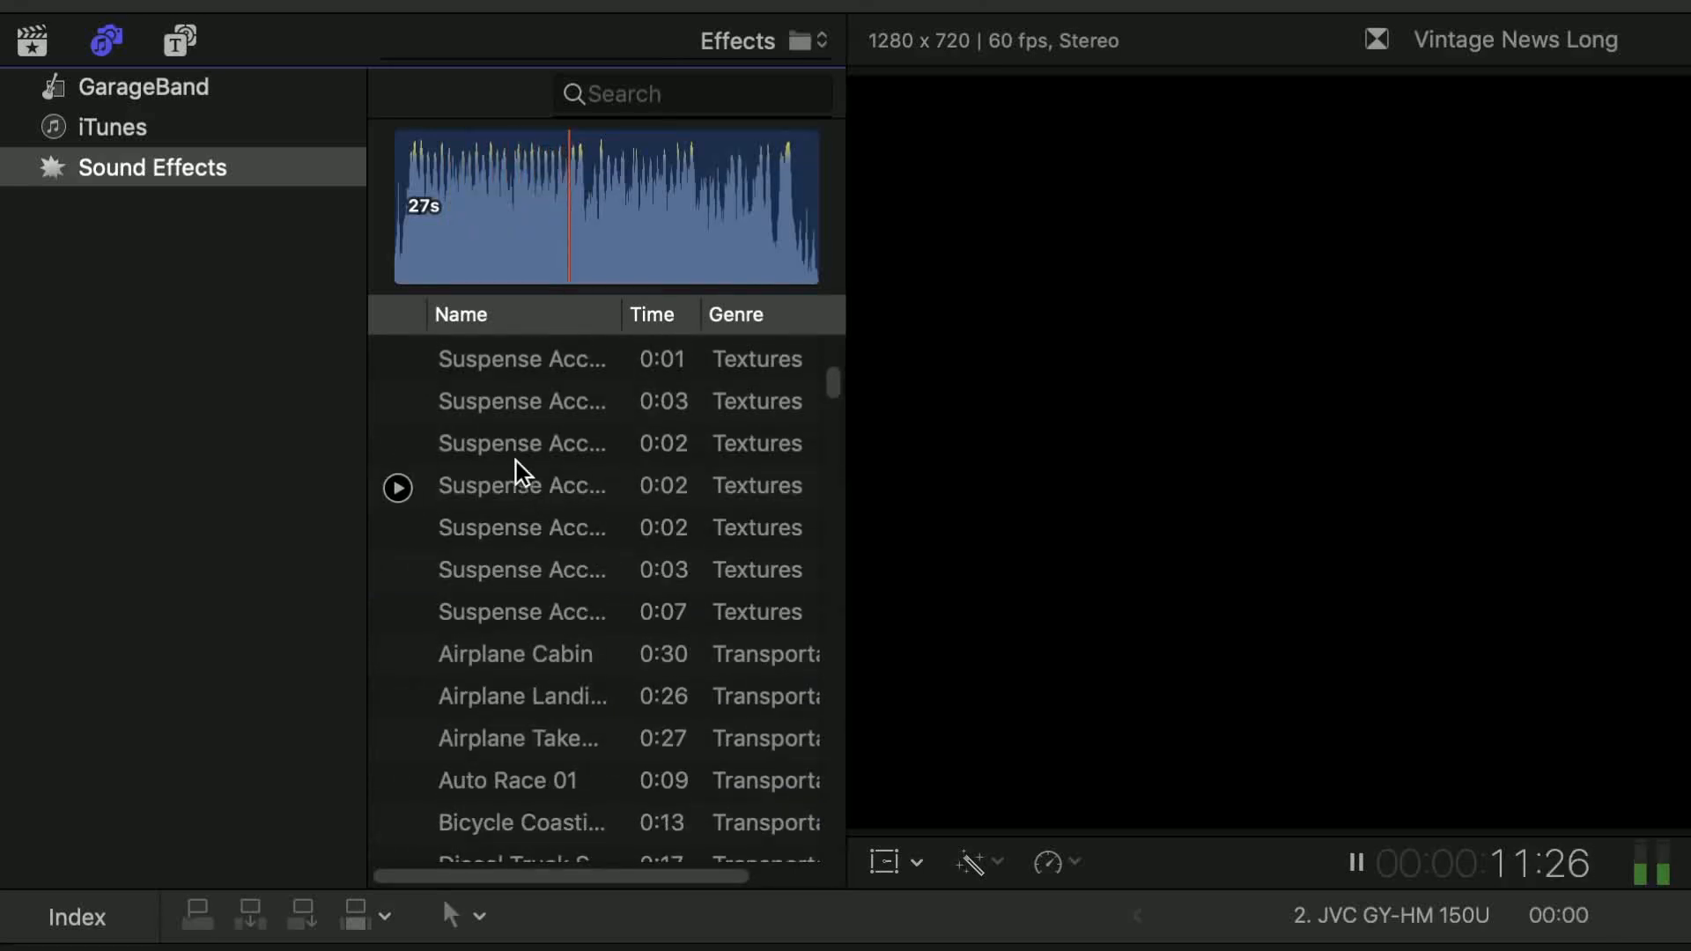
{"action": "left_click", "coordinate": [398, 445]}
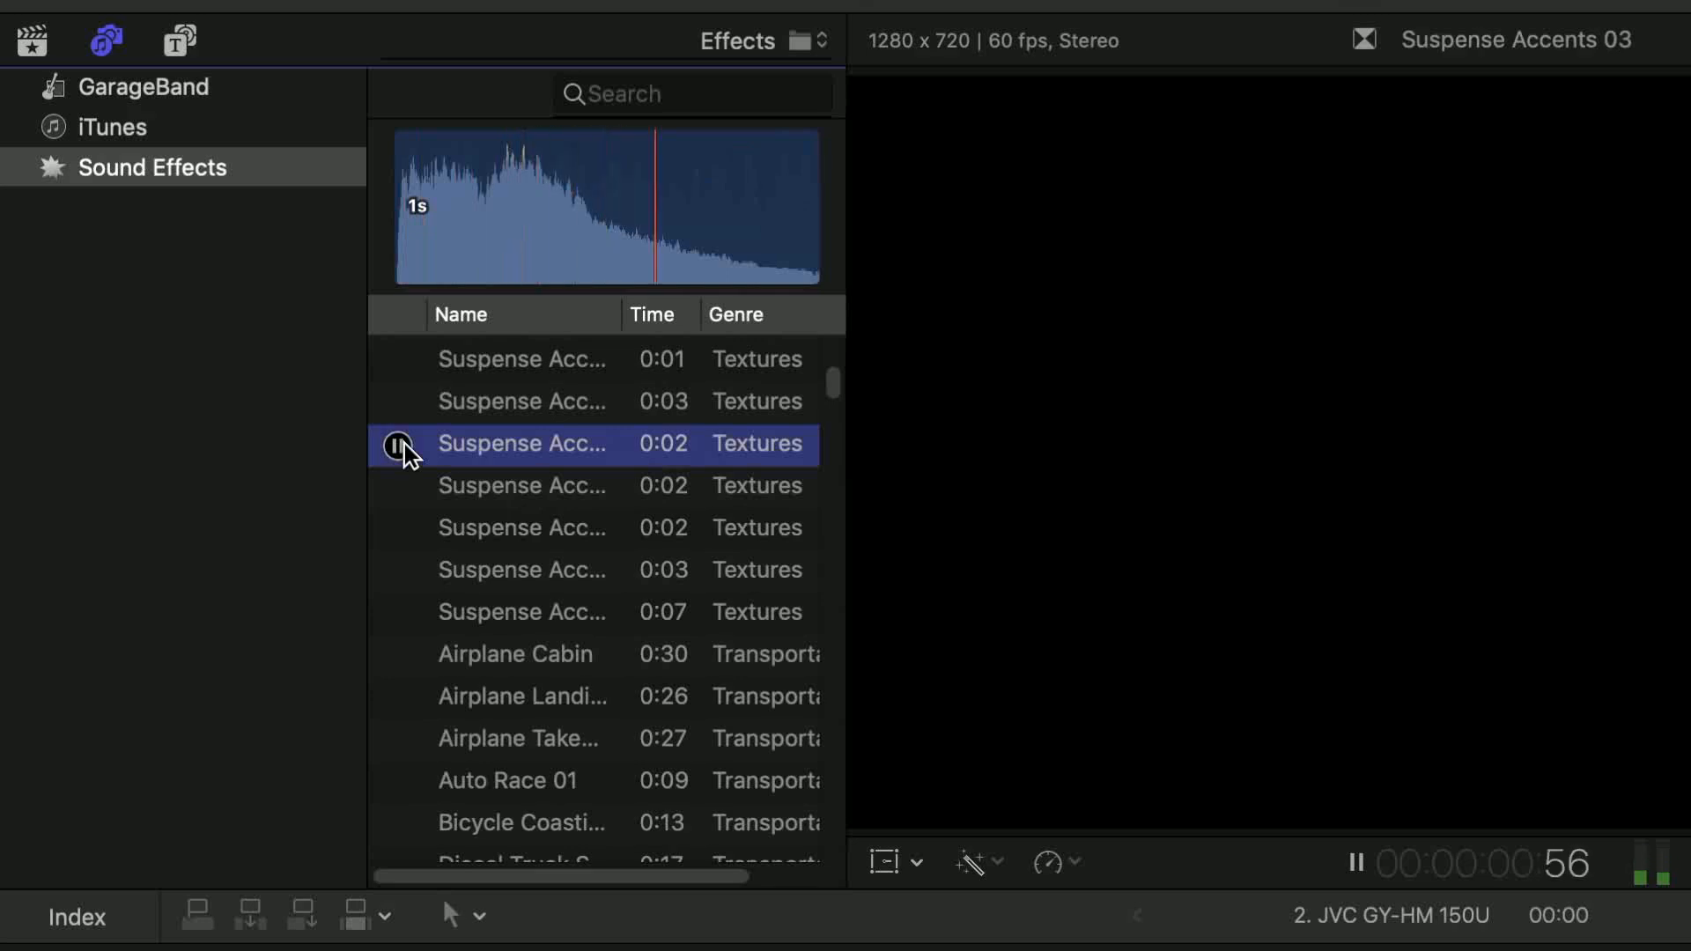
{"action": "left_click", "coordinate": [398, 403]}
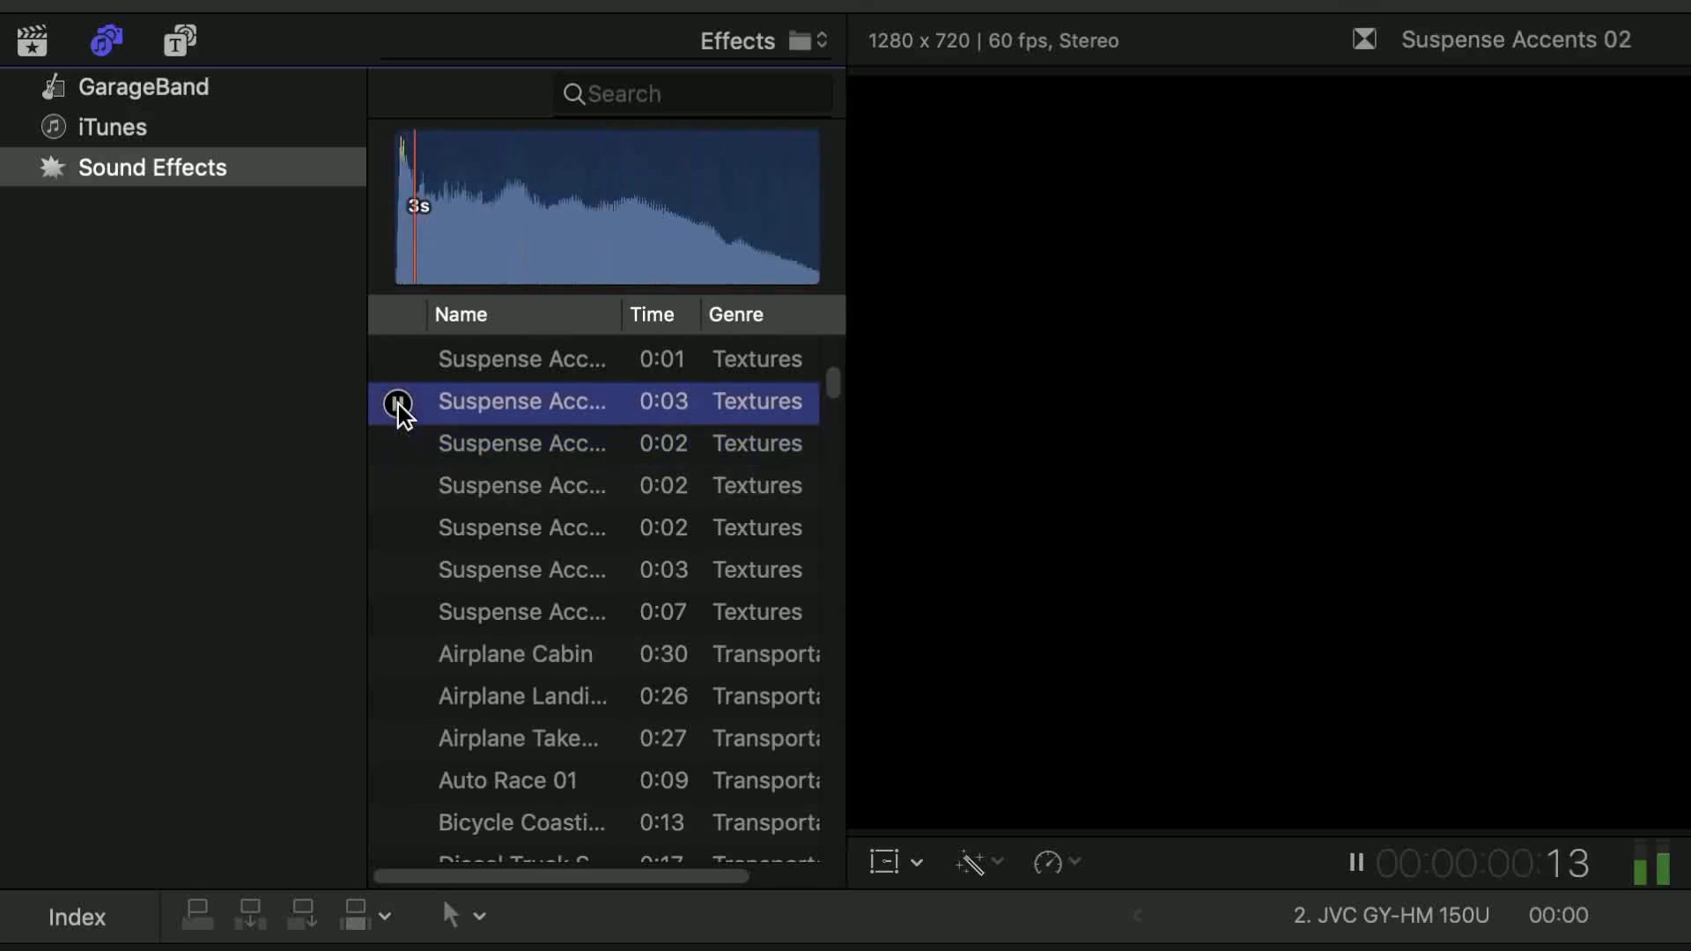
Play the preview of the Typewriter Electric sound effect and stop its playback
{"action": "scroll", "coordinate": [478, 473], "scroll_direction": "up", "scroll_amount": 6}
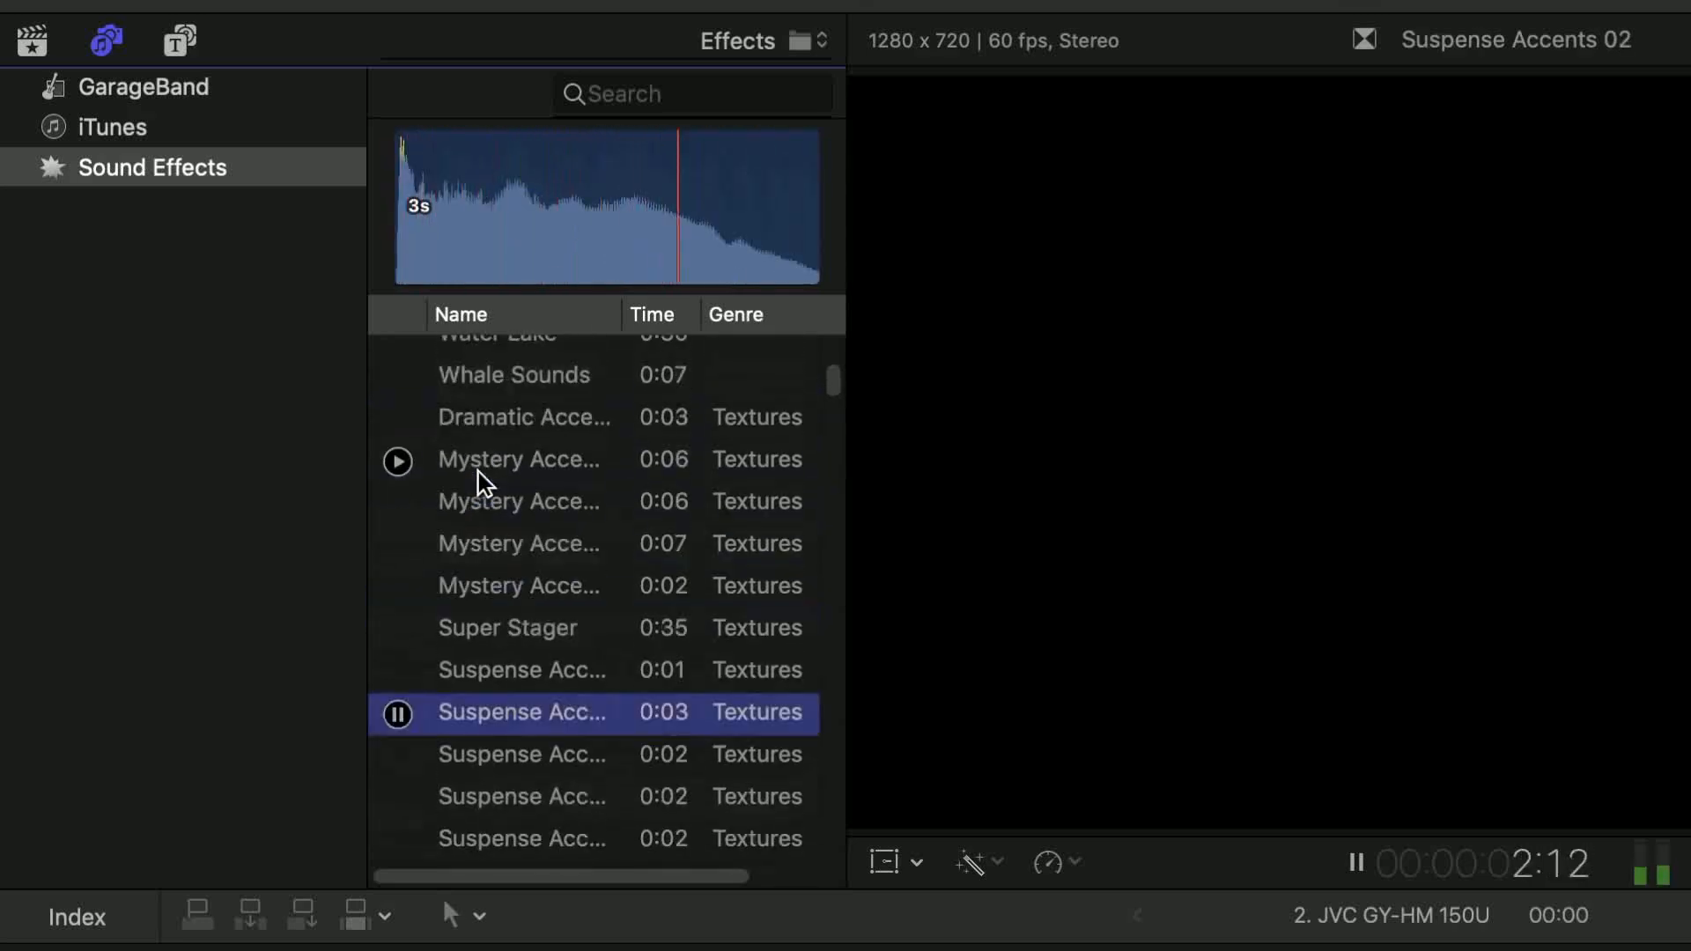
{"action": "scroll", "coordinate": [479, 483], "scroll_direction": "up", "scroll_amount": 3}
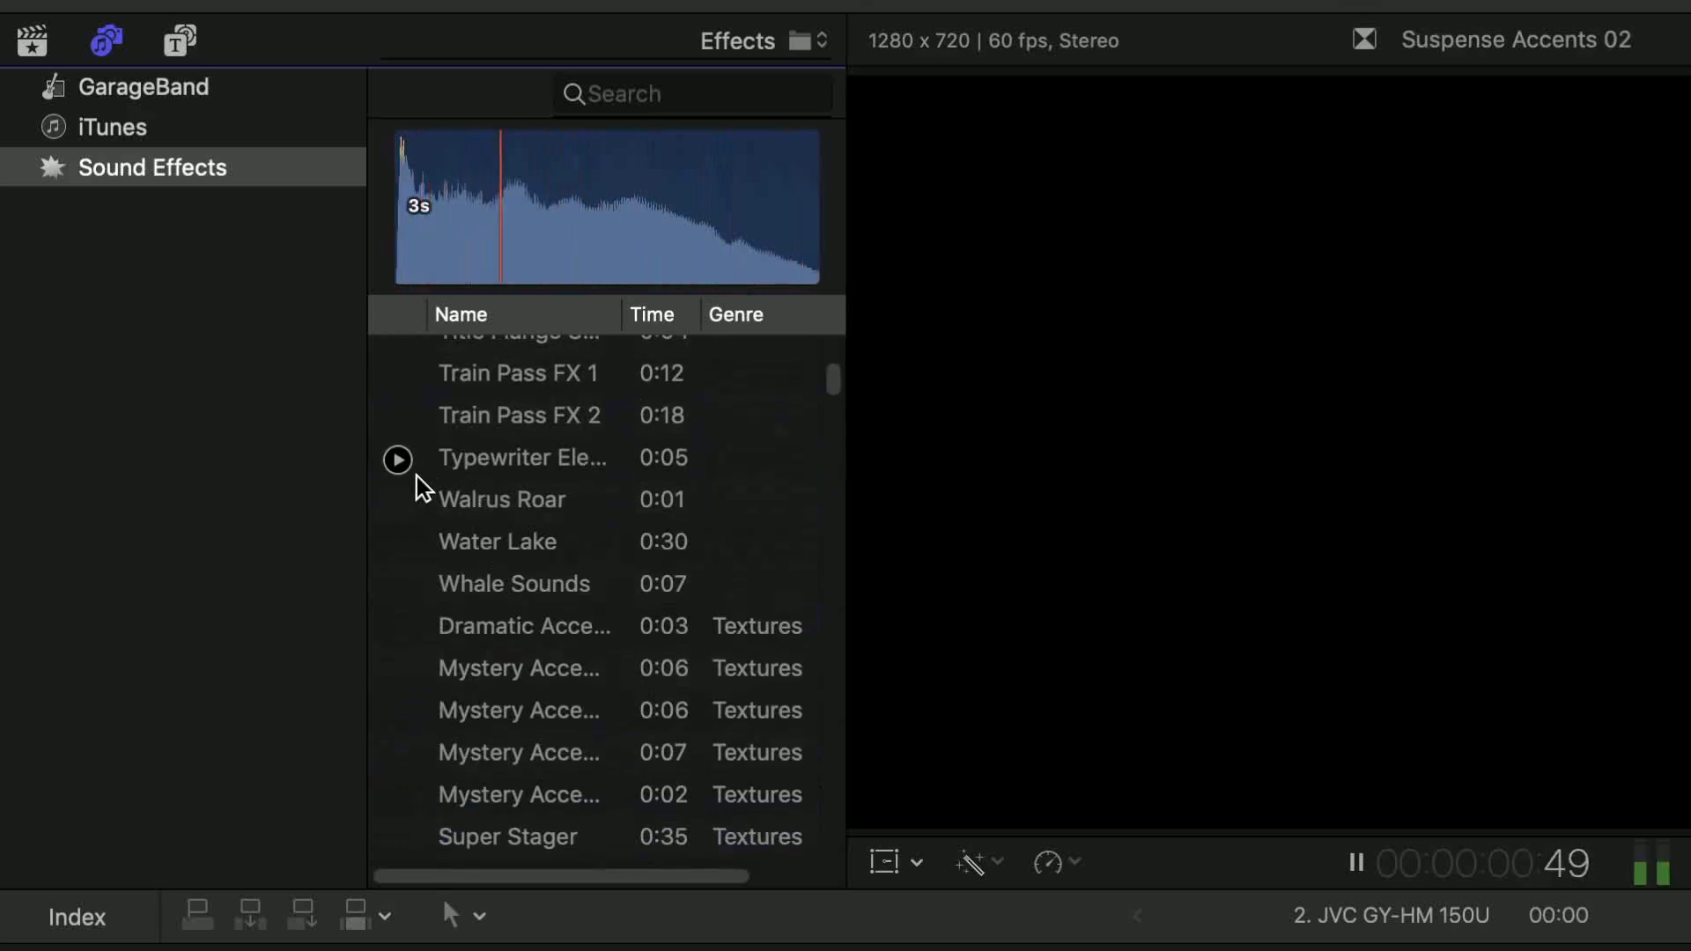
{"action": "left_click", "coordinate": [402, 460]}
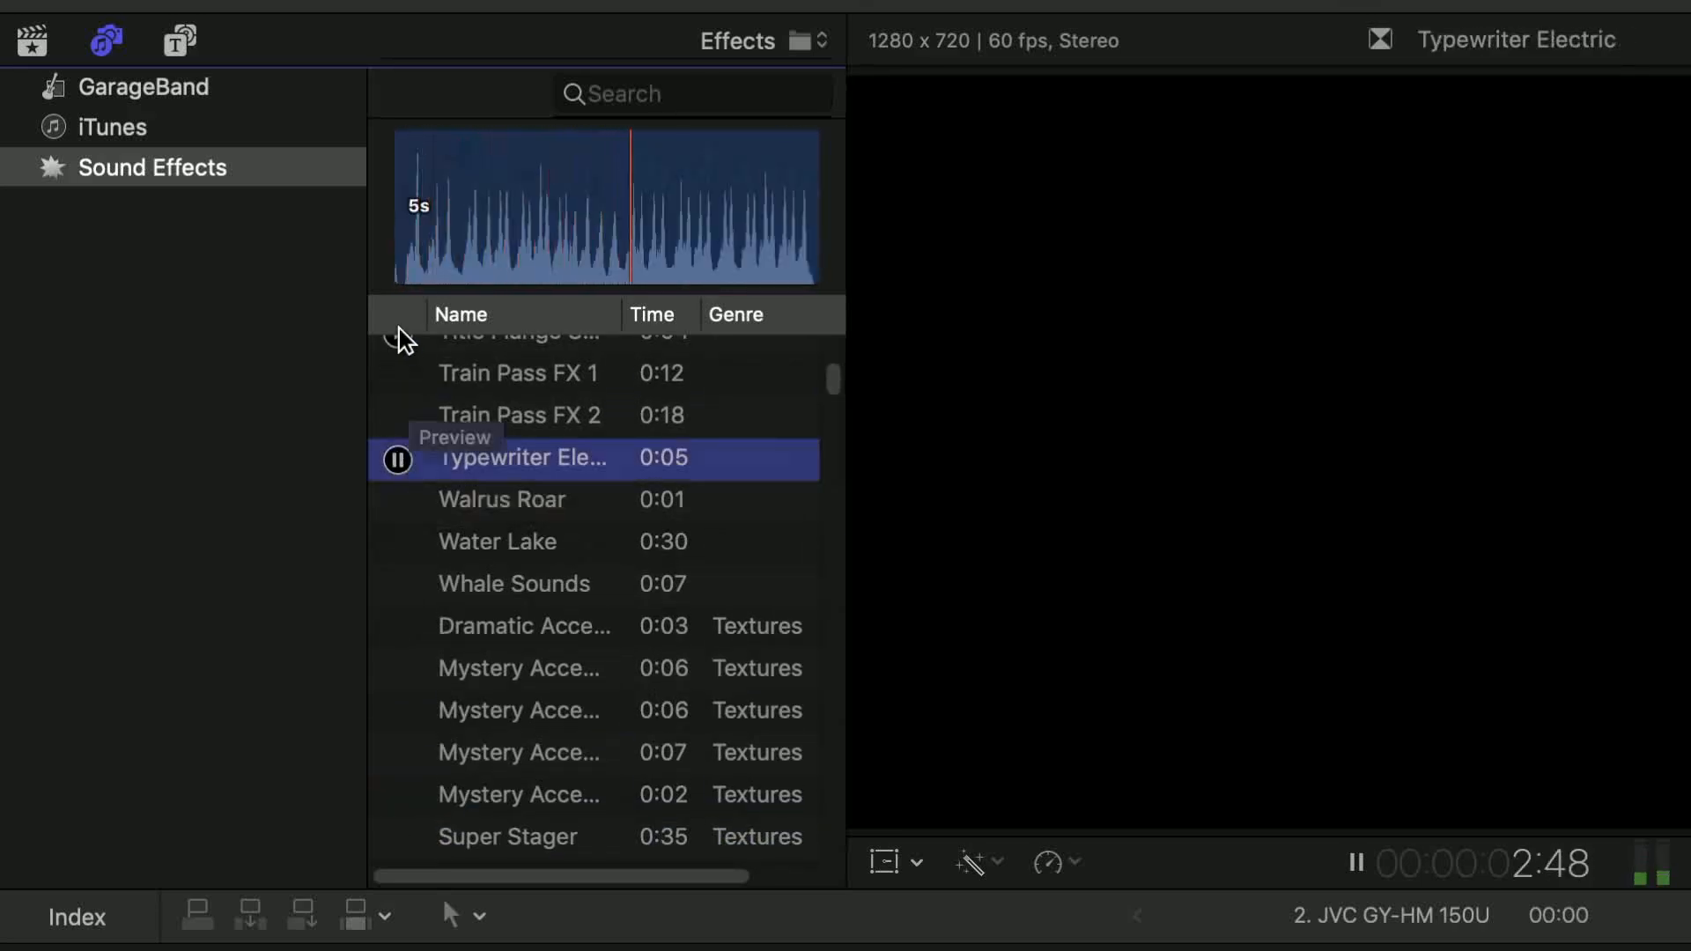
{"action": "left_click", "coordinate": [403, 462]}
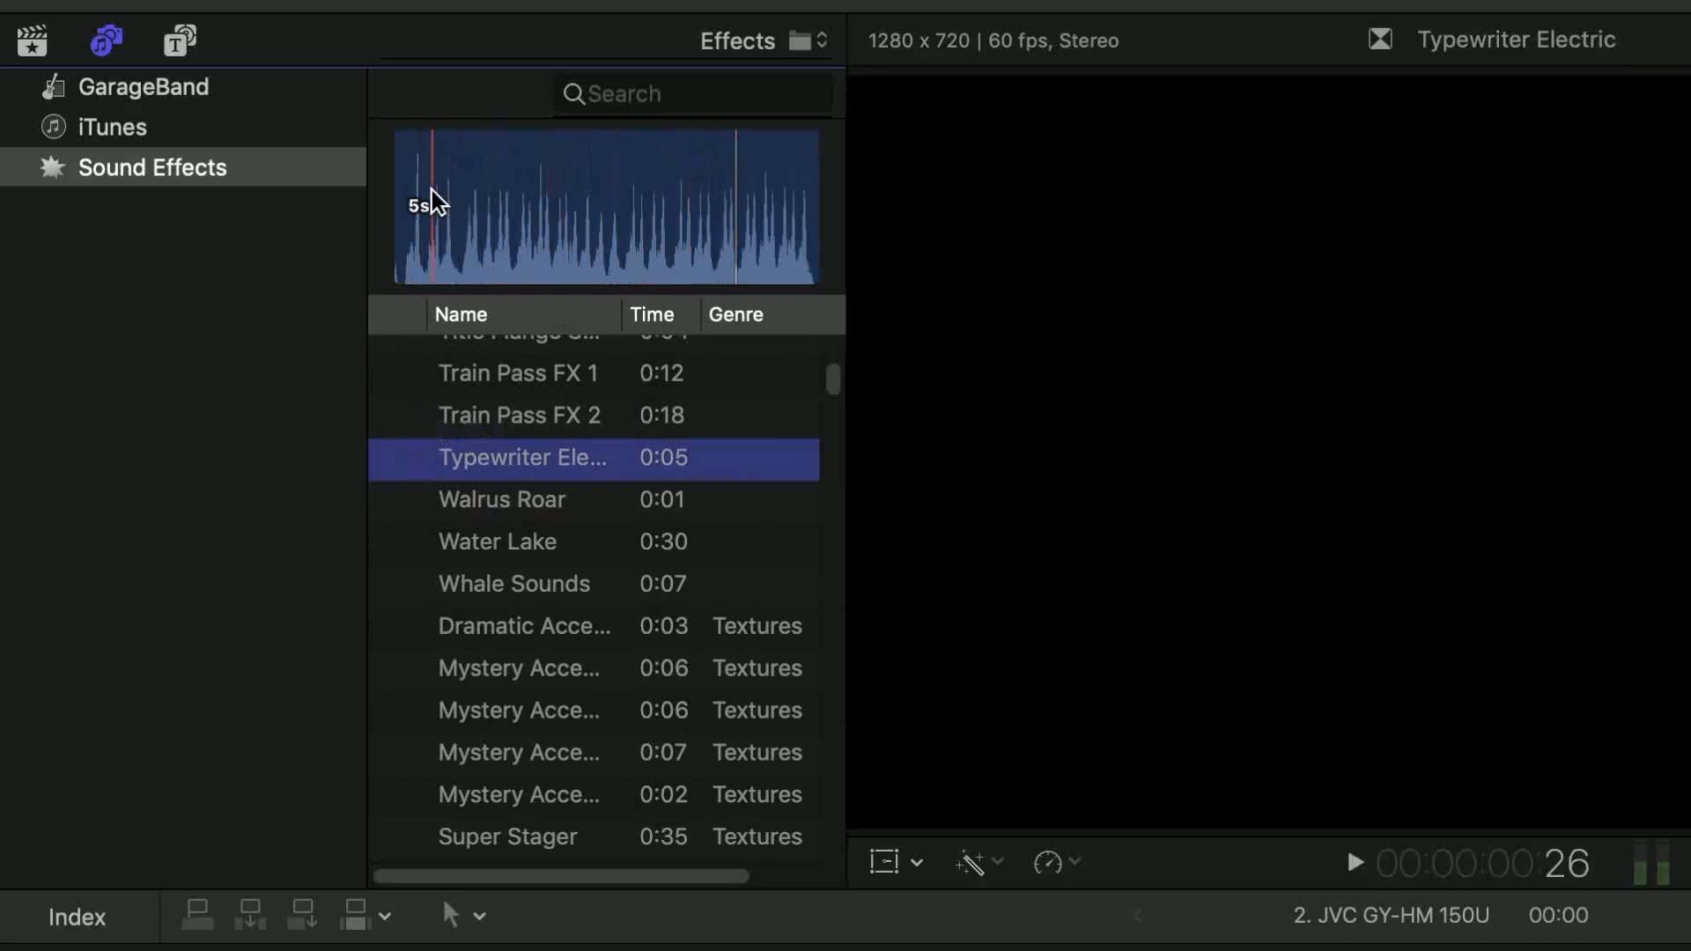
{"action": "left_click_drag", "start_coordinate": [837, 385], "coordinate": [838, 363]}
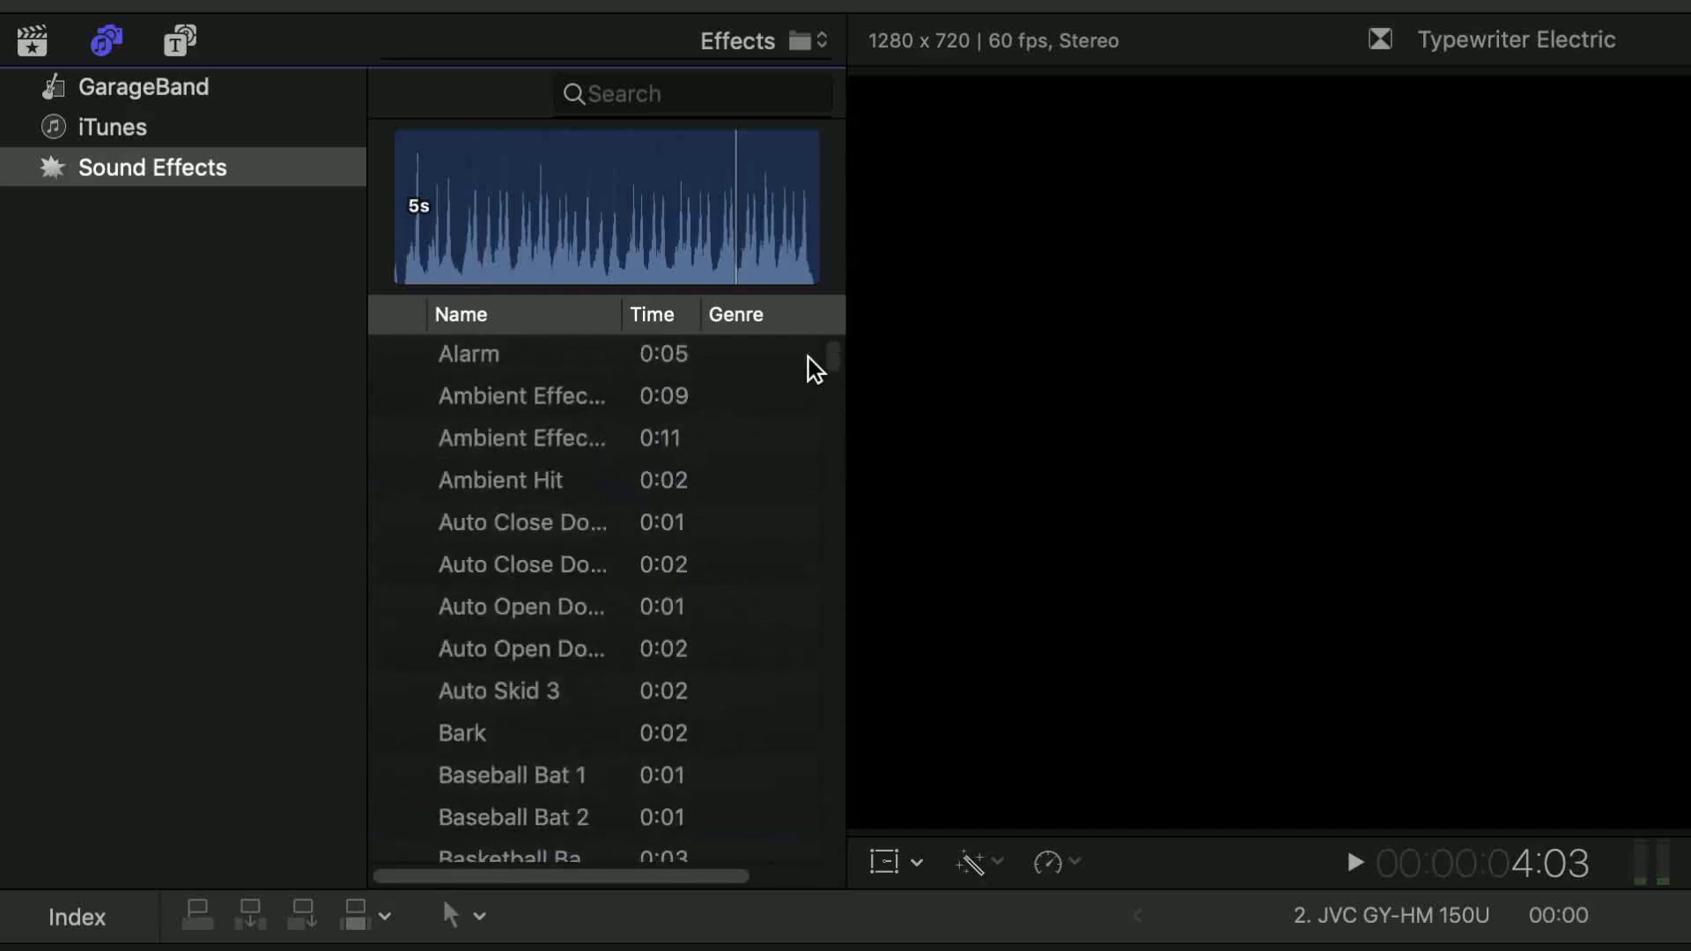
Browse the installed titles in the 3D, 3D Cinematic, Build In/Out and Bumper/Opener categories
{"action": "left_click", "coordinate": [186, 45]}
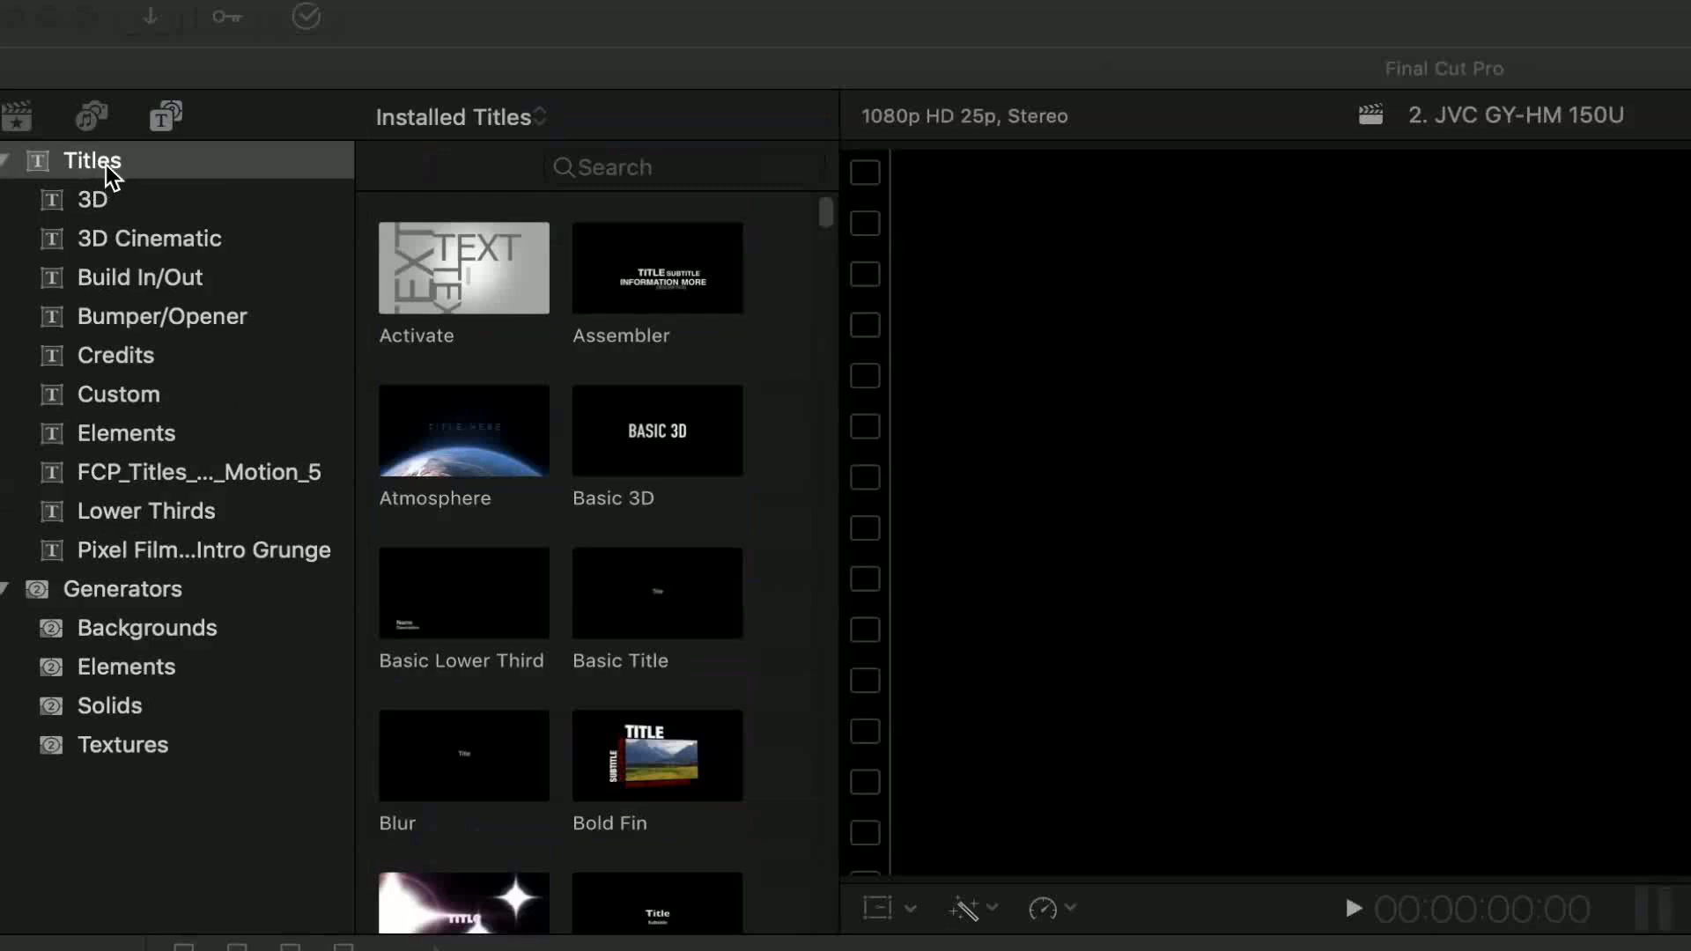
{"action": "left_click", "coordinate": [82, 199]}
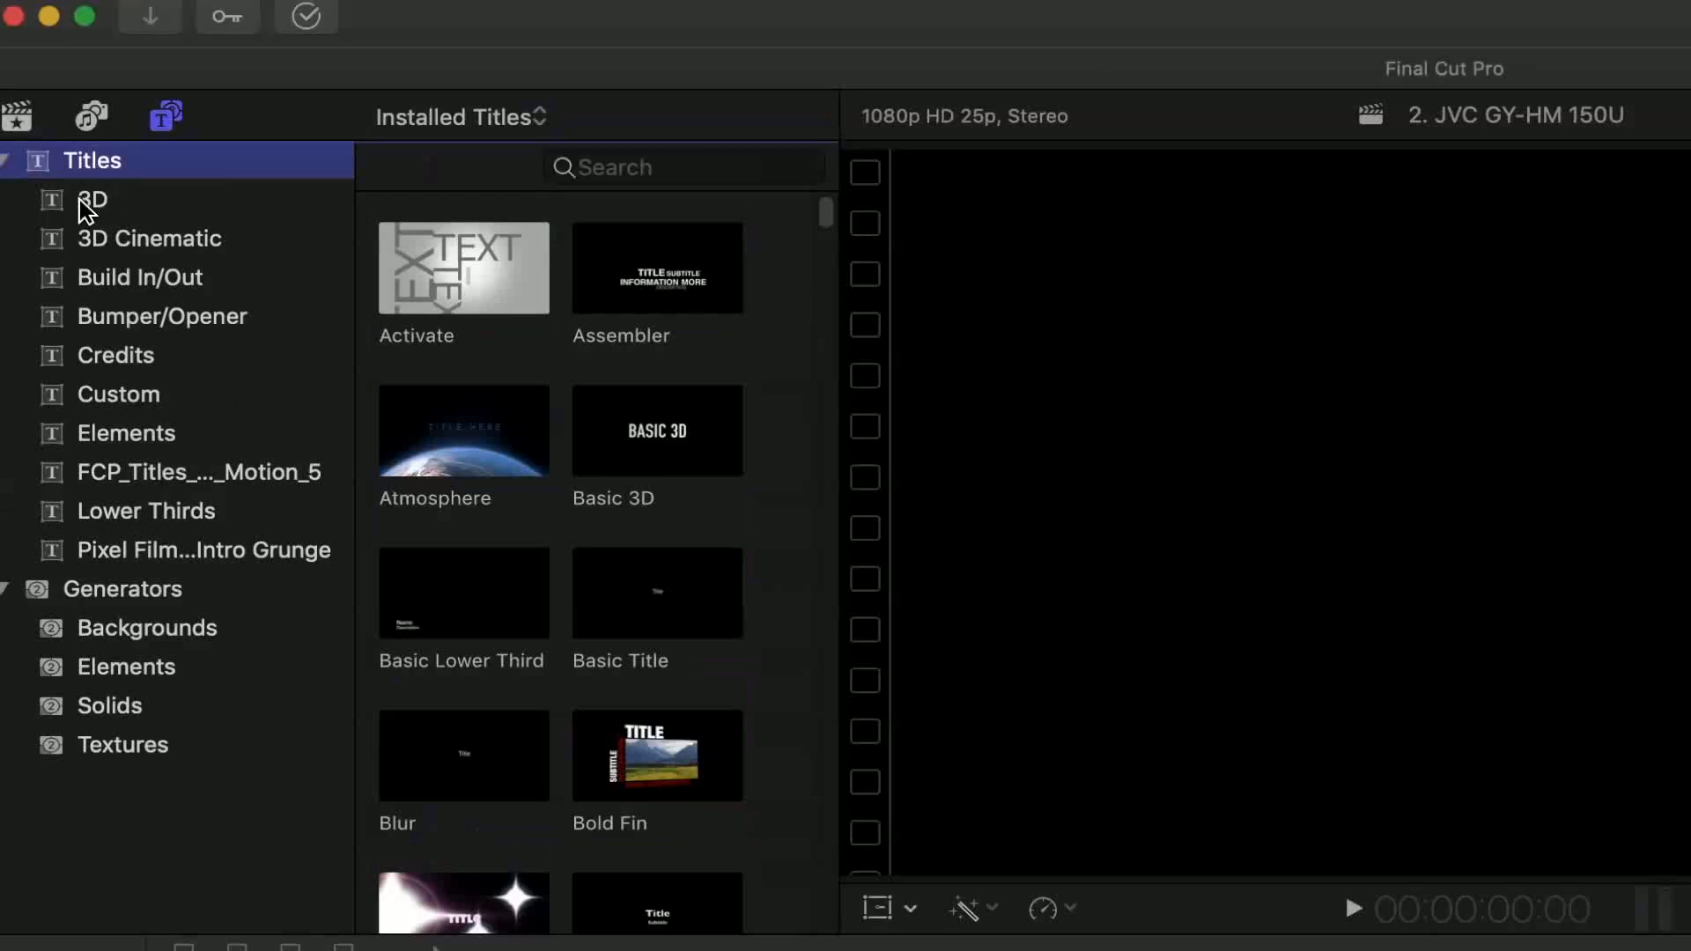
{"action": "left_click", "coordinate": [80, 200]}
{"action": "left_click", "coordinate": [118, 245]}
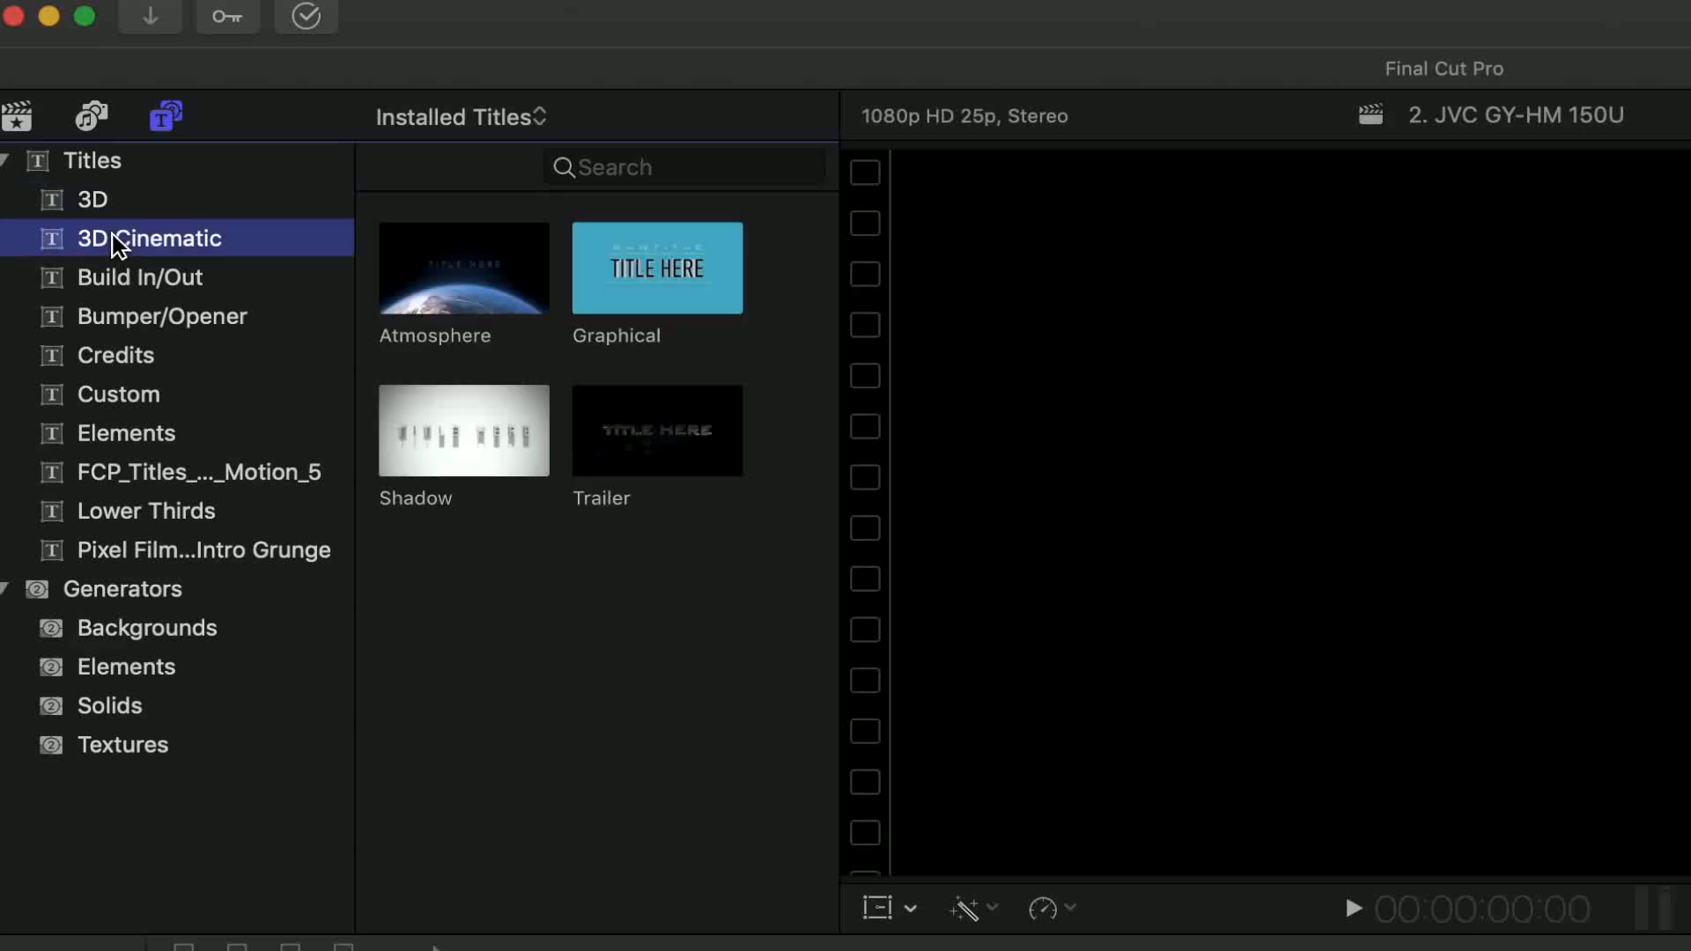
{"action": "left_click", "coordinate": [128, 275]}
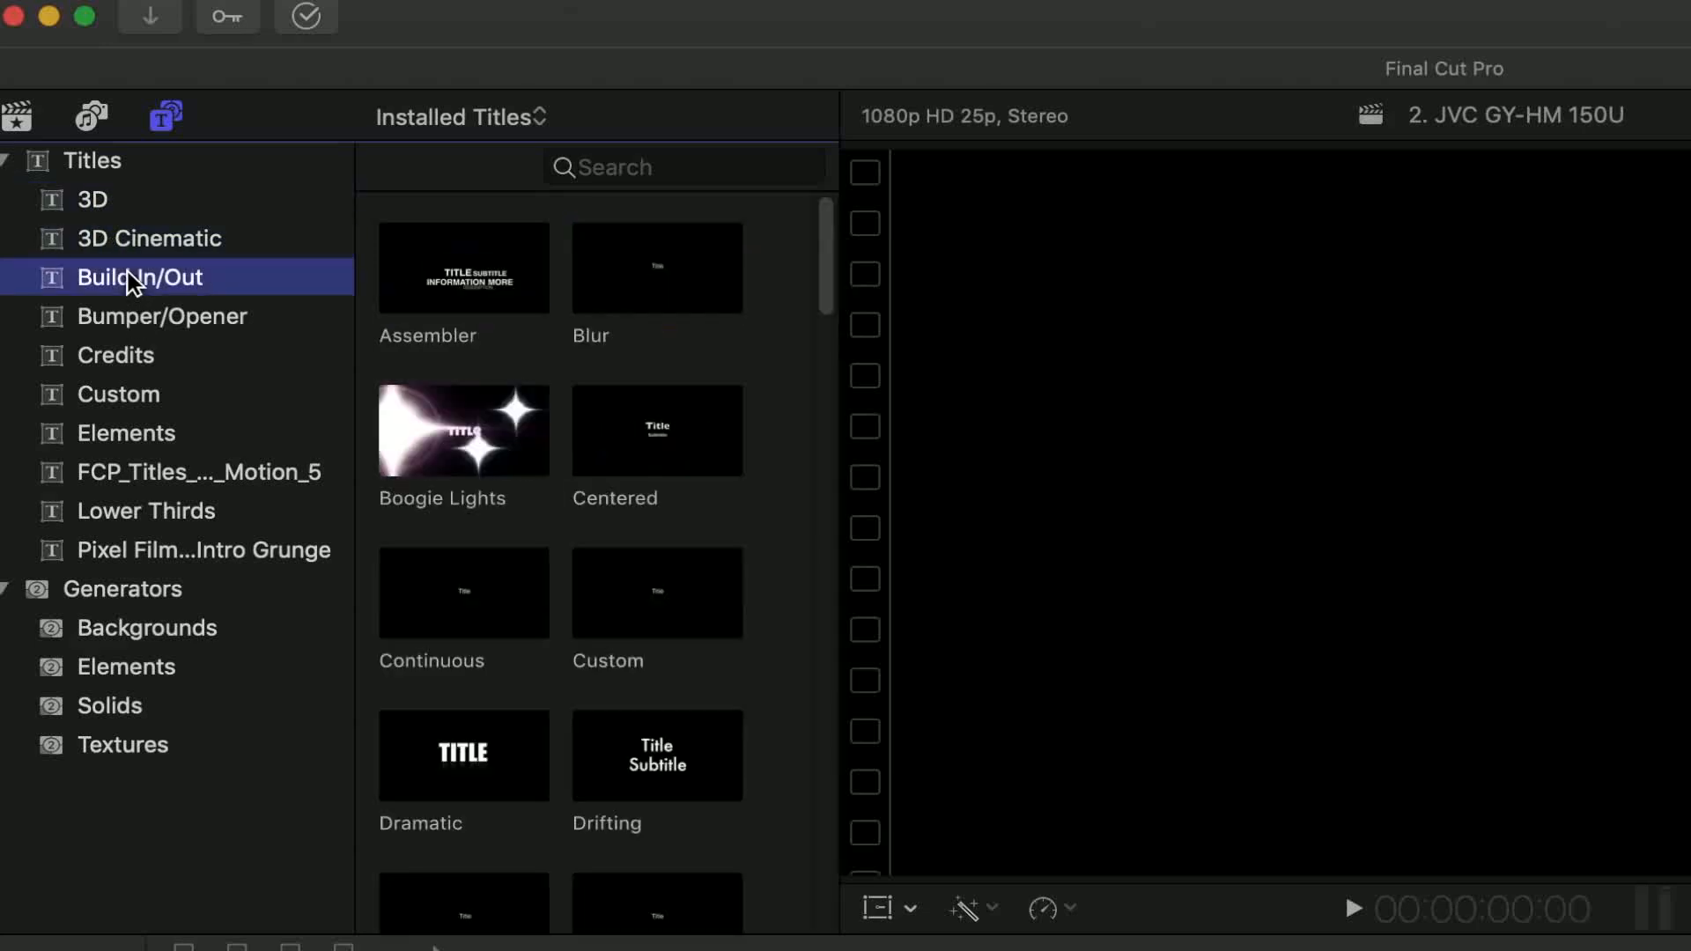
{"action": "left_click", "coordinate": [120, 319]}
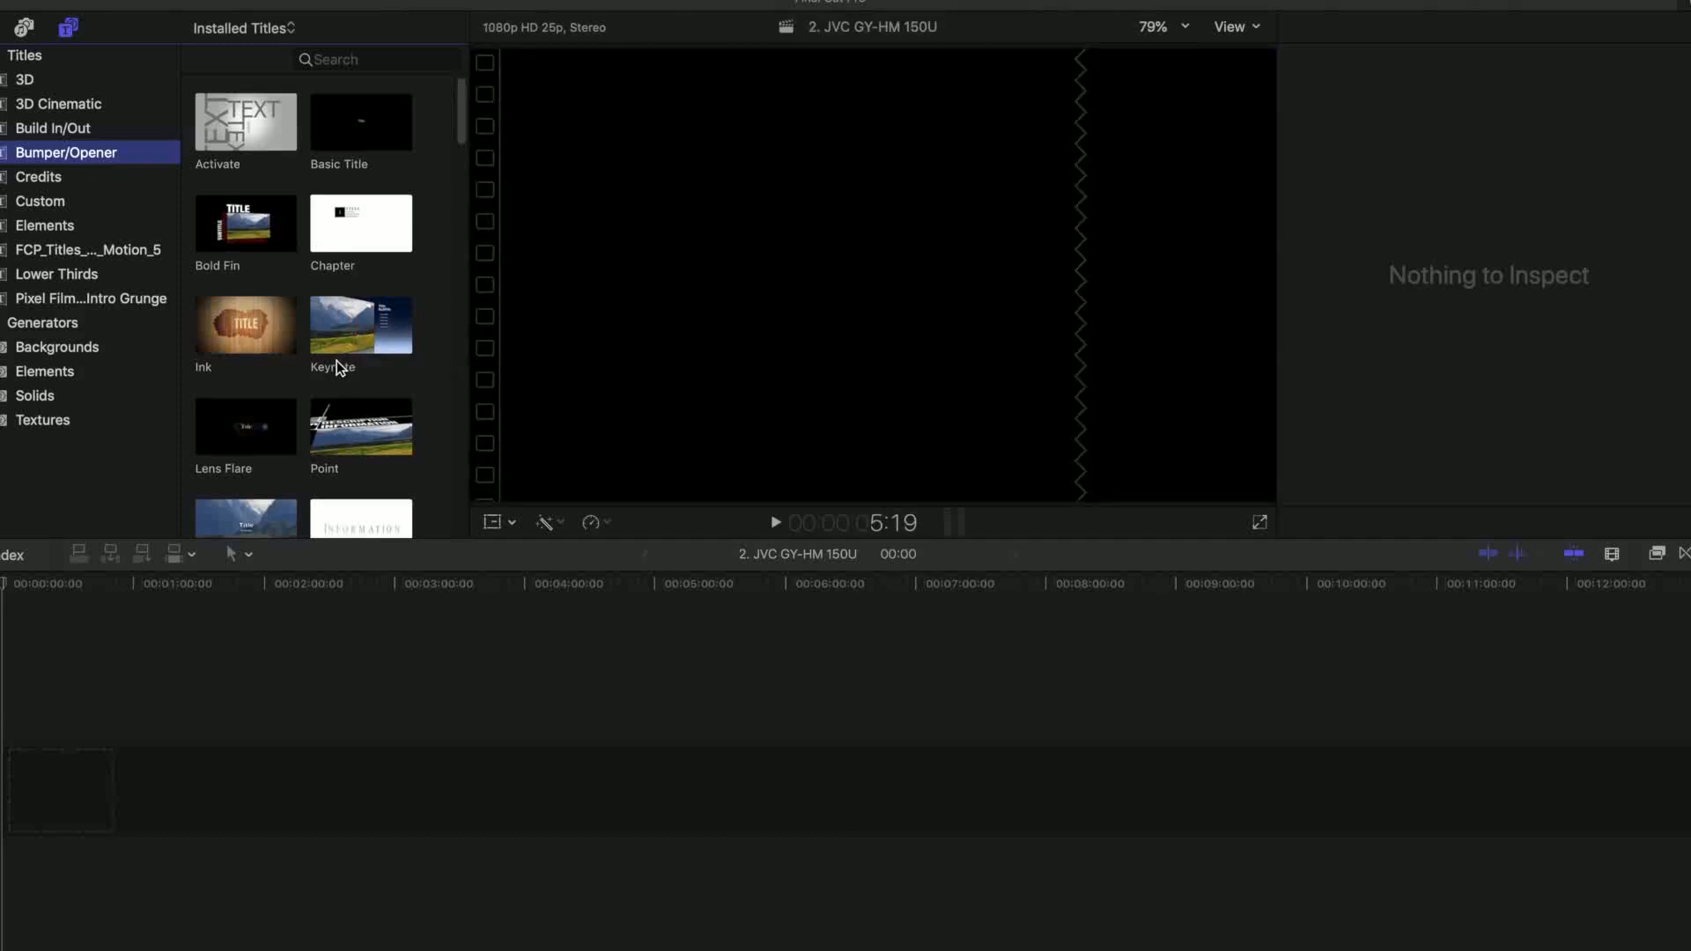
{"action": "scroll", "coordinate": [336, 362], "scroll_direction": "down", "scroll_amount": 6}
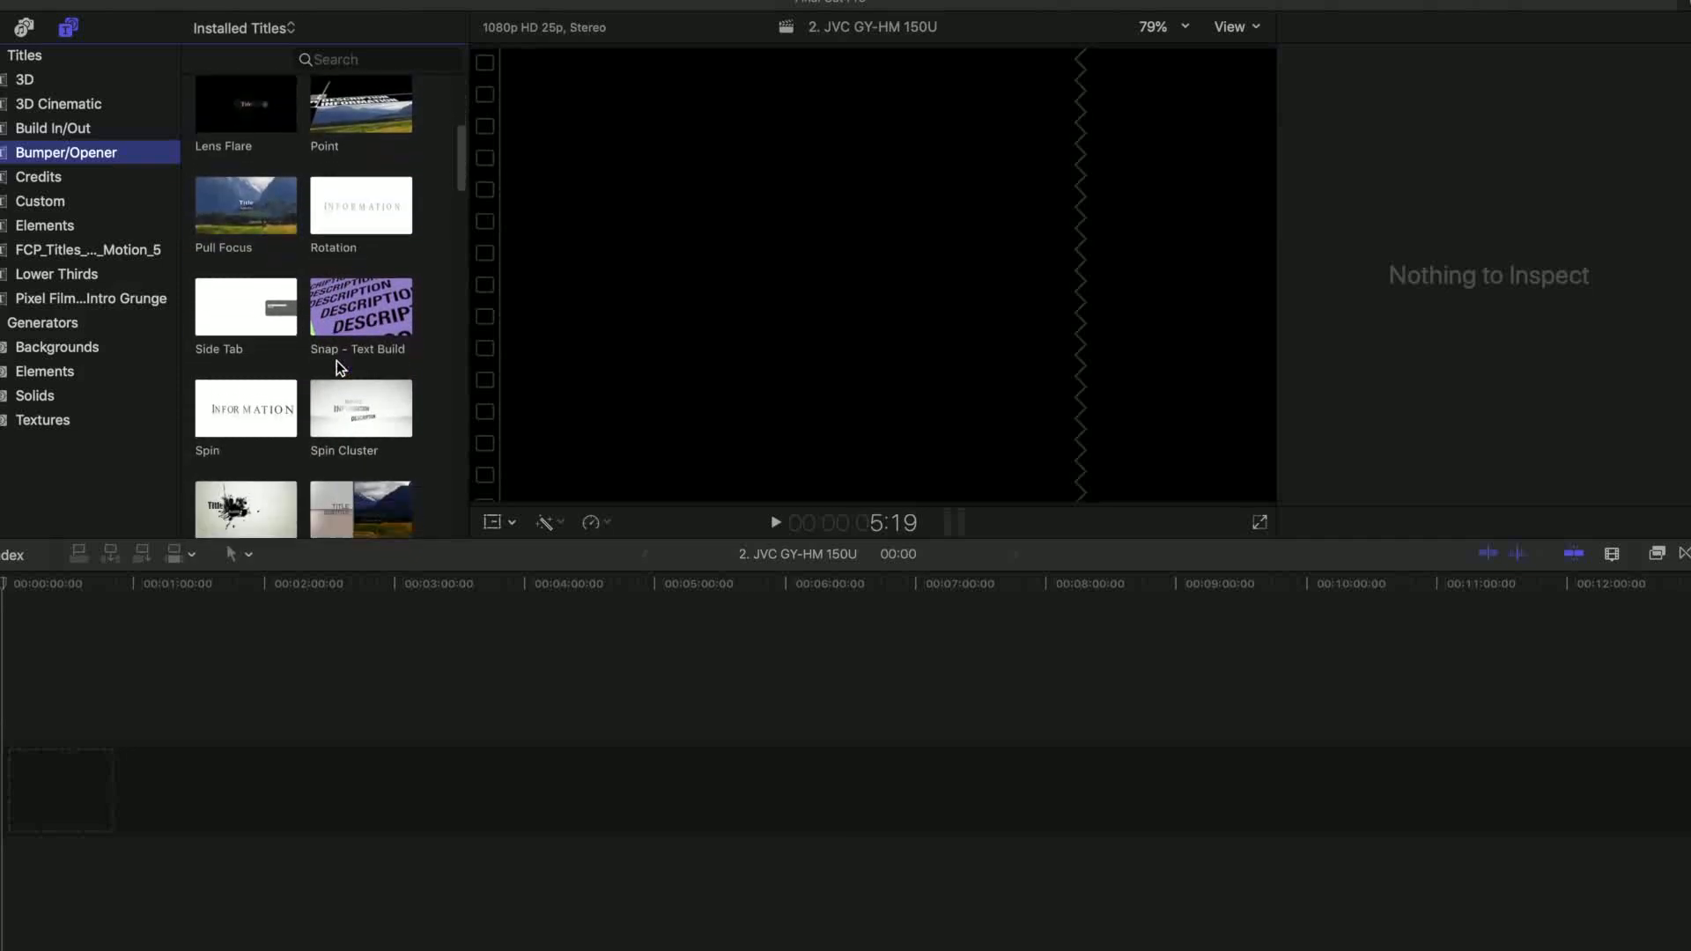
{"action": "scroll", "coordinate": [336, 361], "scroll_direction": "up", "scroll_amount": 3}
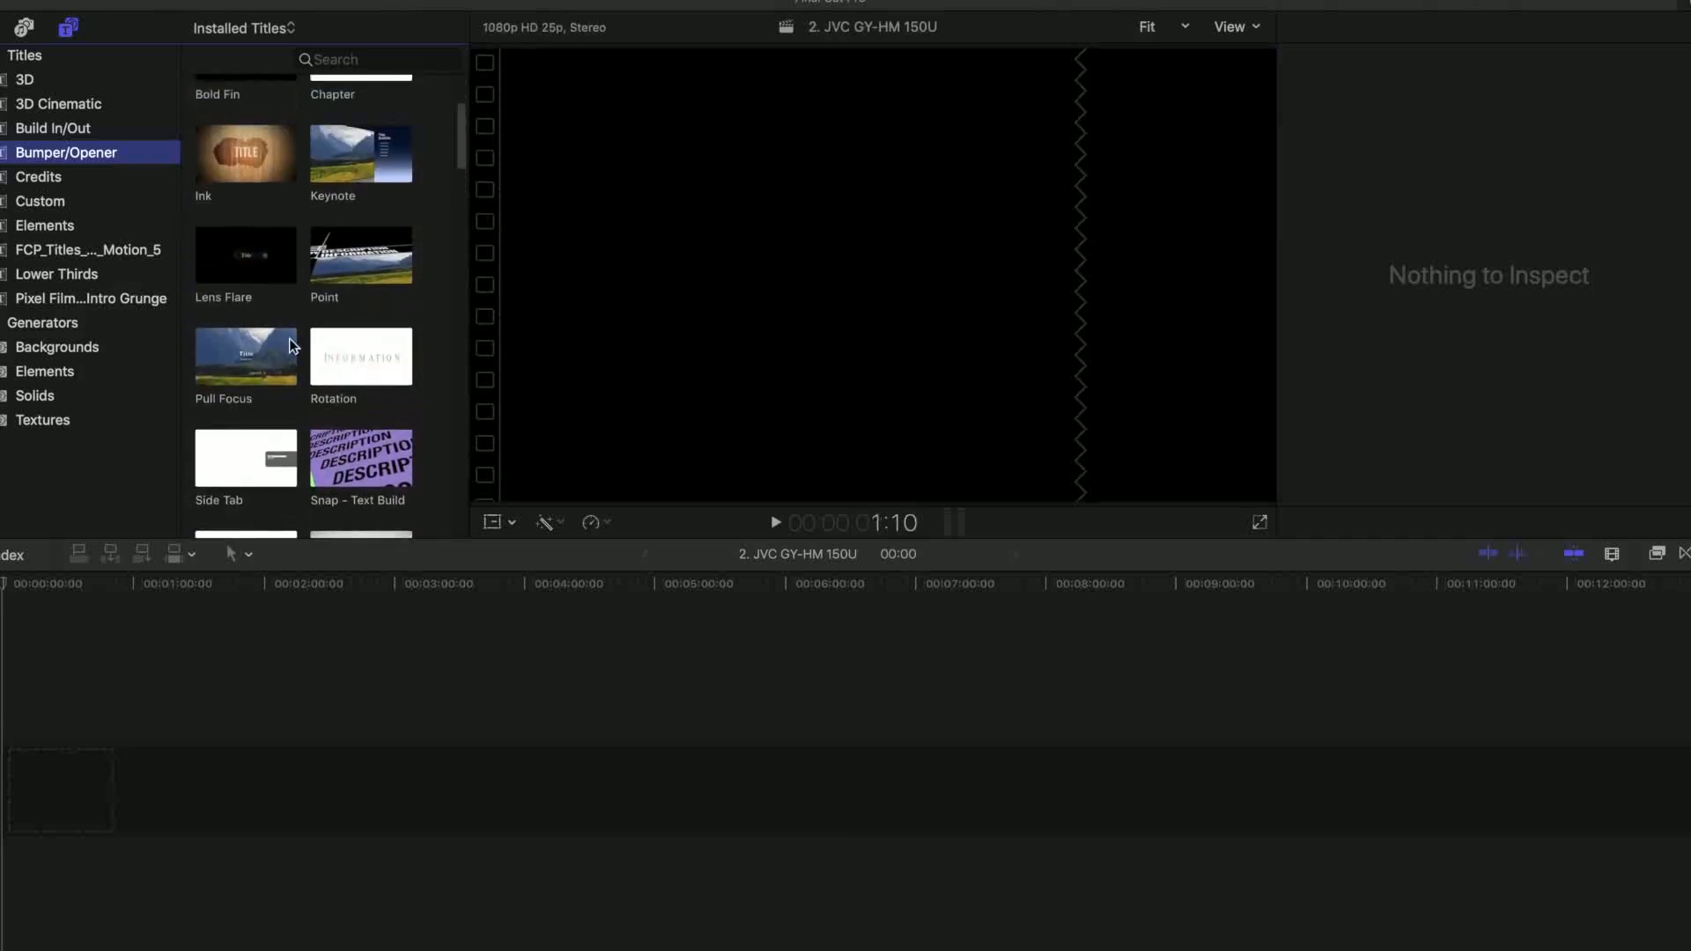
Browse the Credits, Custom, Elements and Lower Thirds title categories, skimming the Push In and Date/Time titles
{"action": "left_click", "coordinate": [47, 177]}
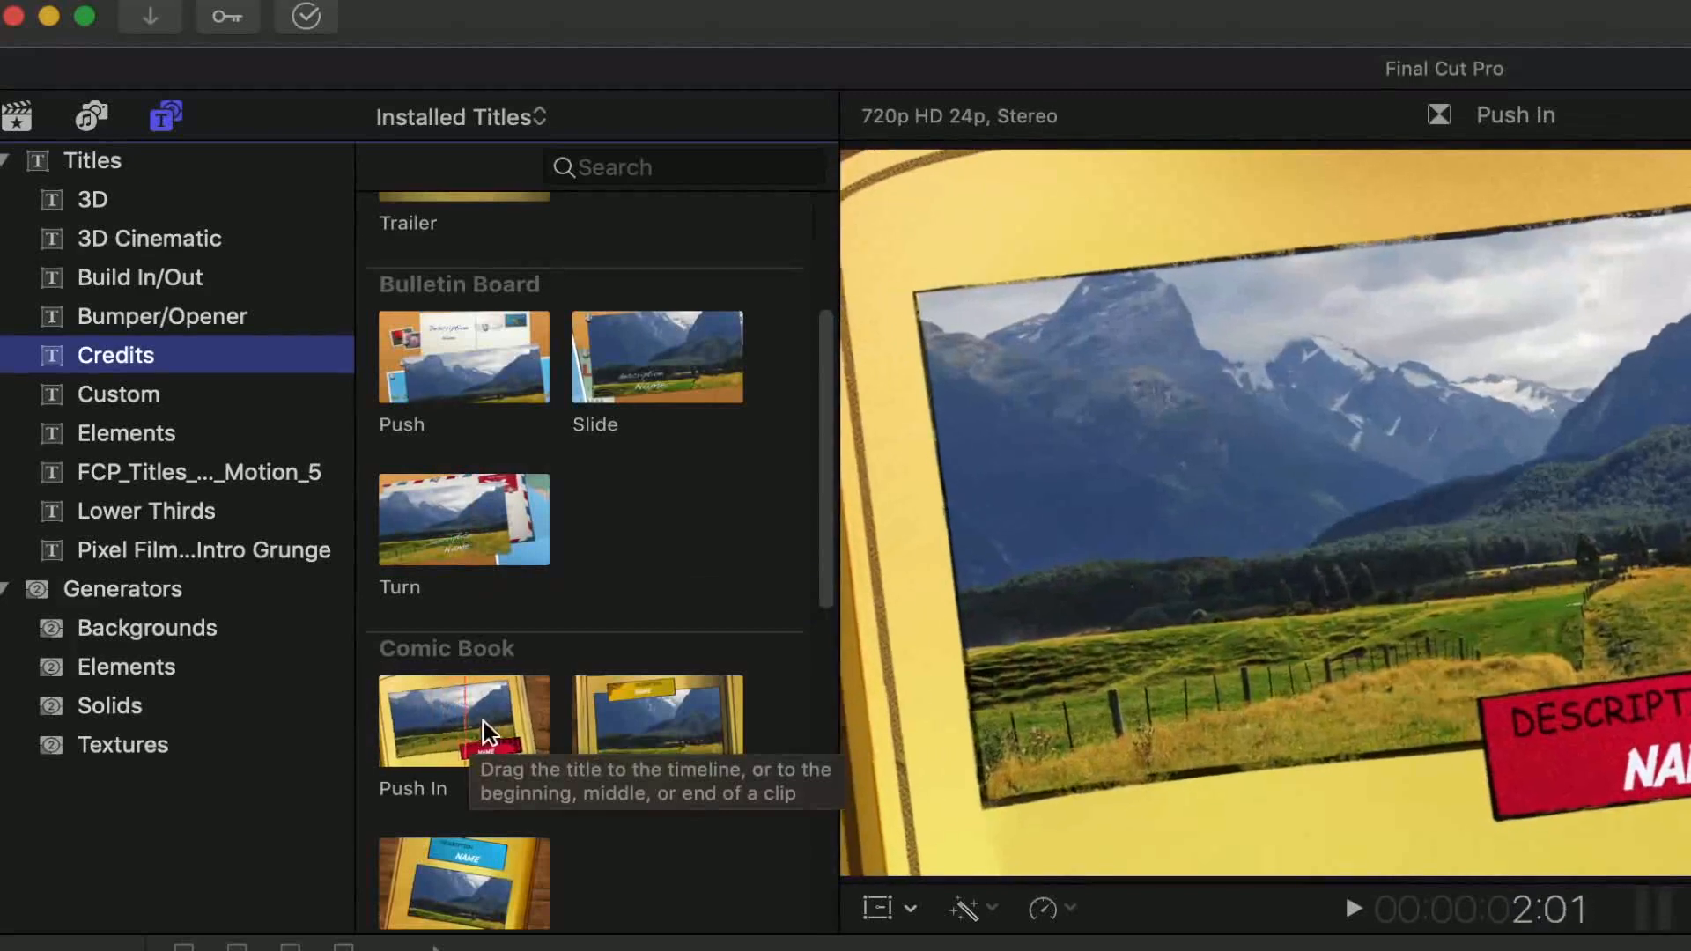
{"action": "scroll", "coordinate": [502, 724], "scroll_direction": "down", "scroll_amount": 1}
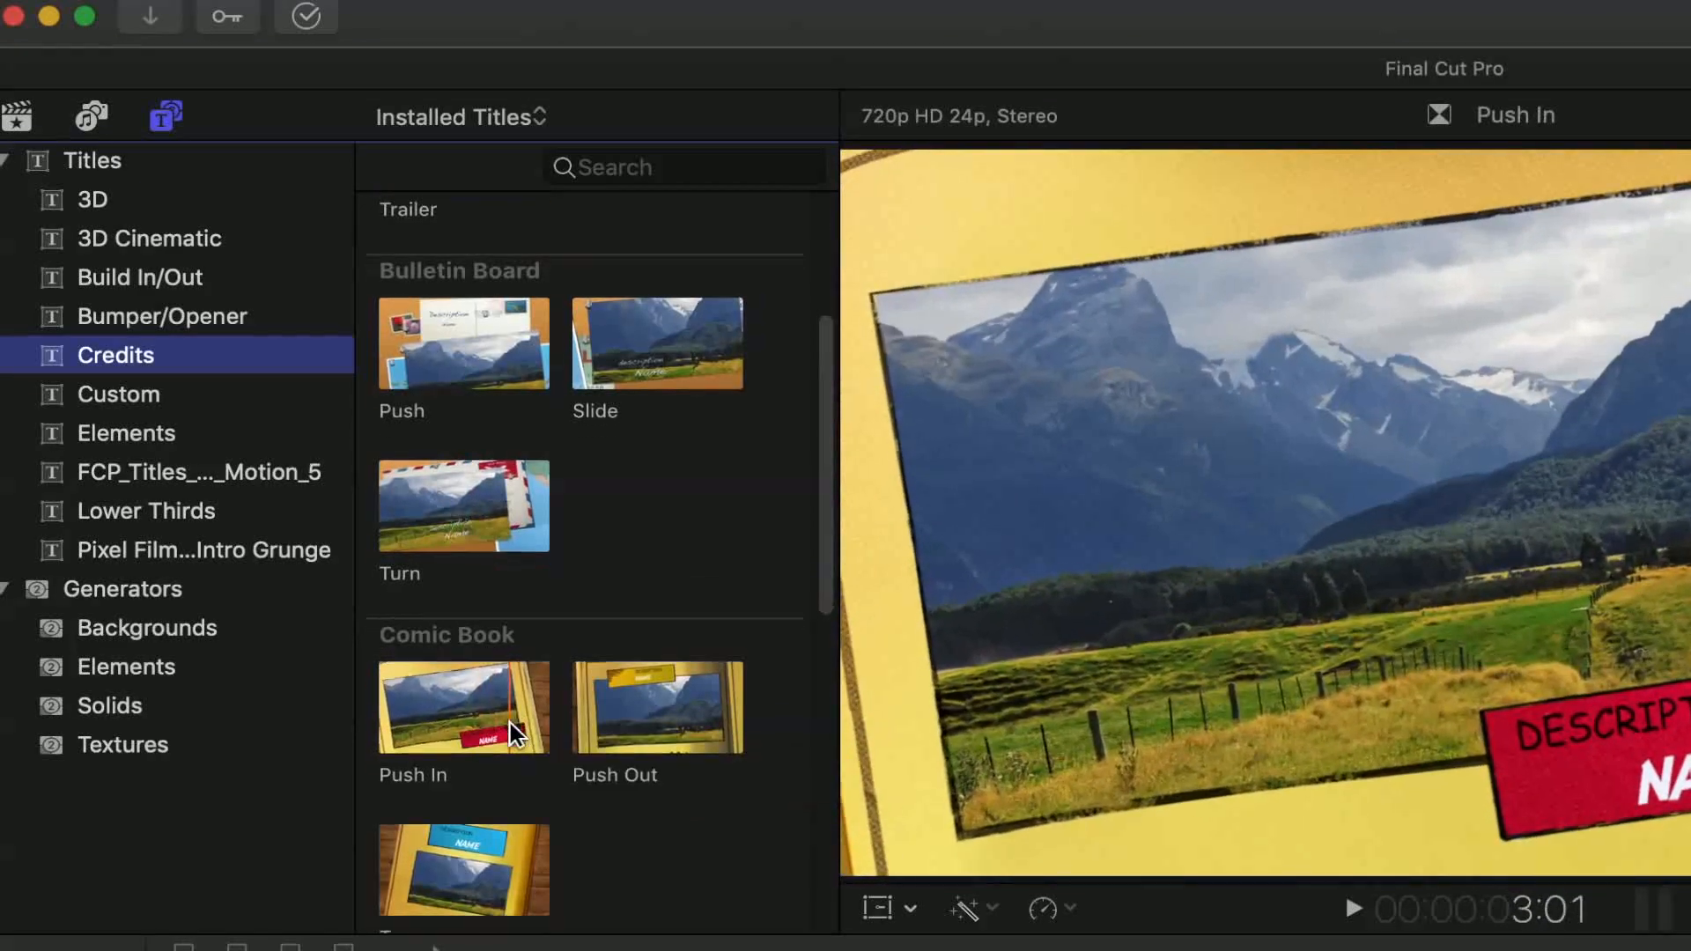
{"action": "scroll", "coordinate": [510, 722], "scroll_direction": "down", "scroll_amount": 10}
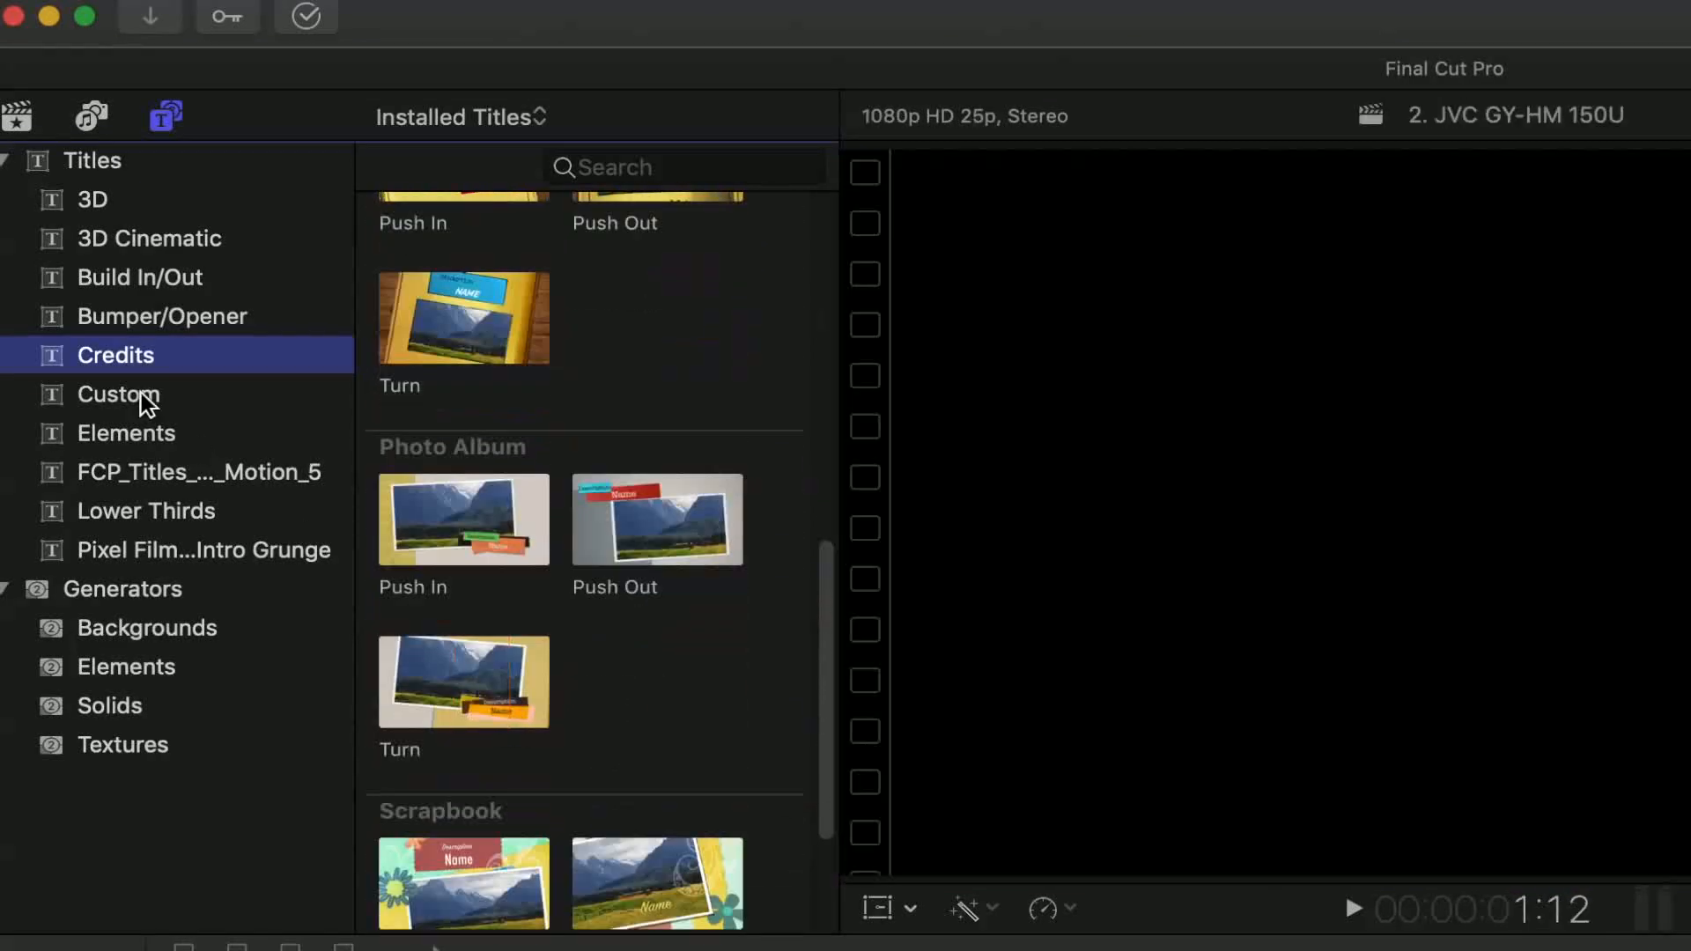
{"action": "left_click", "coordinate": [109, 405]}
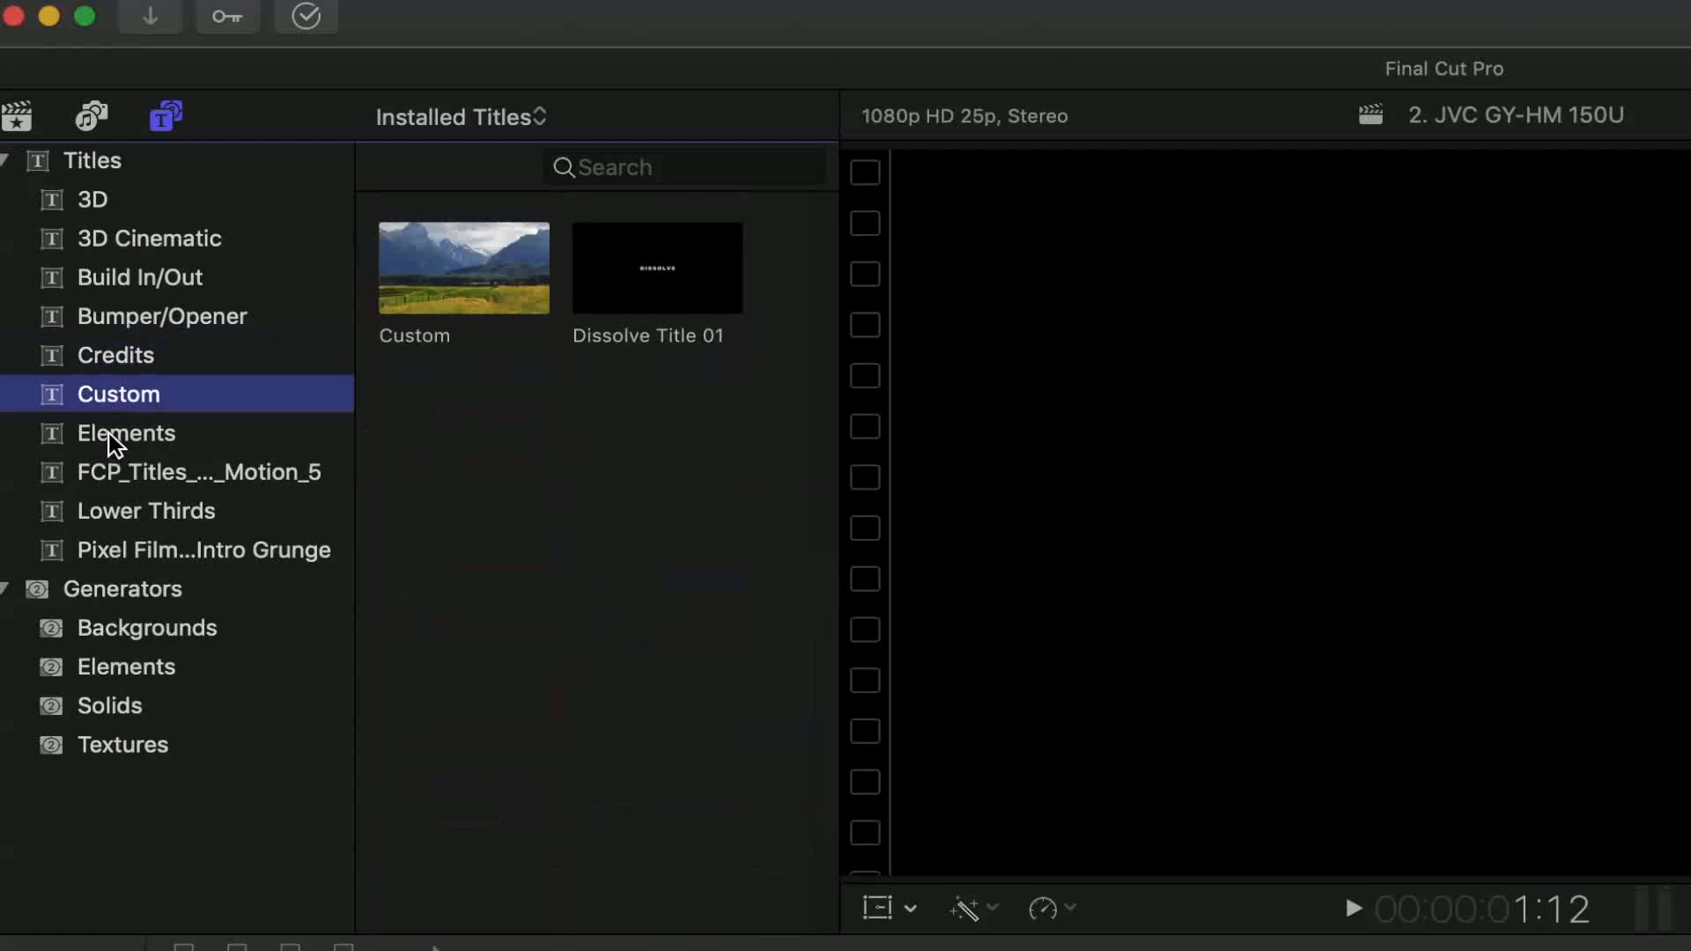
{"action": "left_click", "coordinate": [111, 438]}
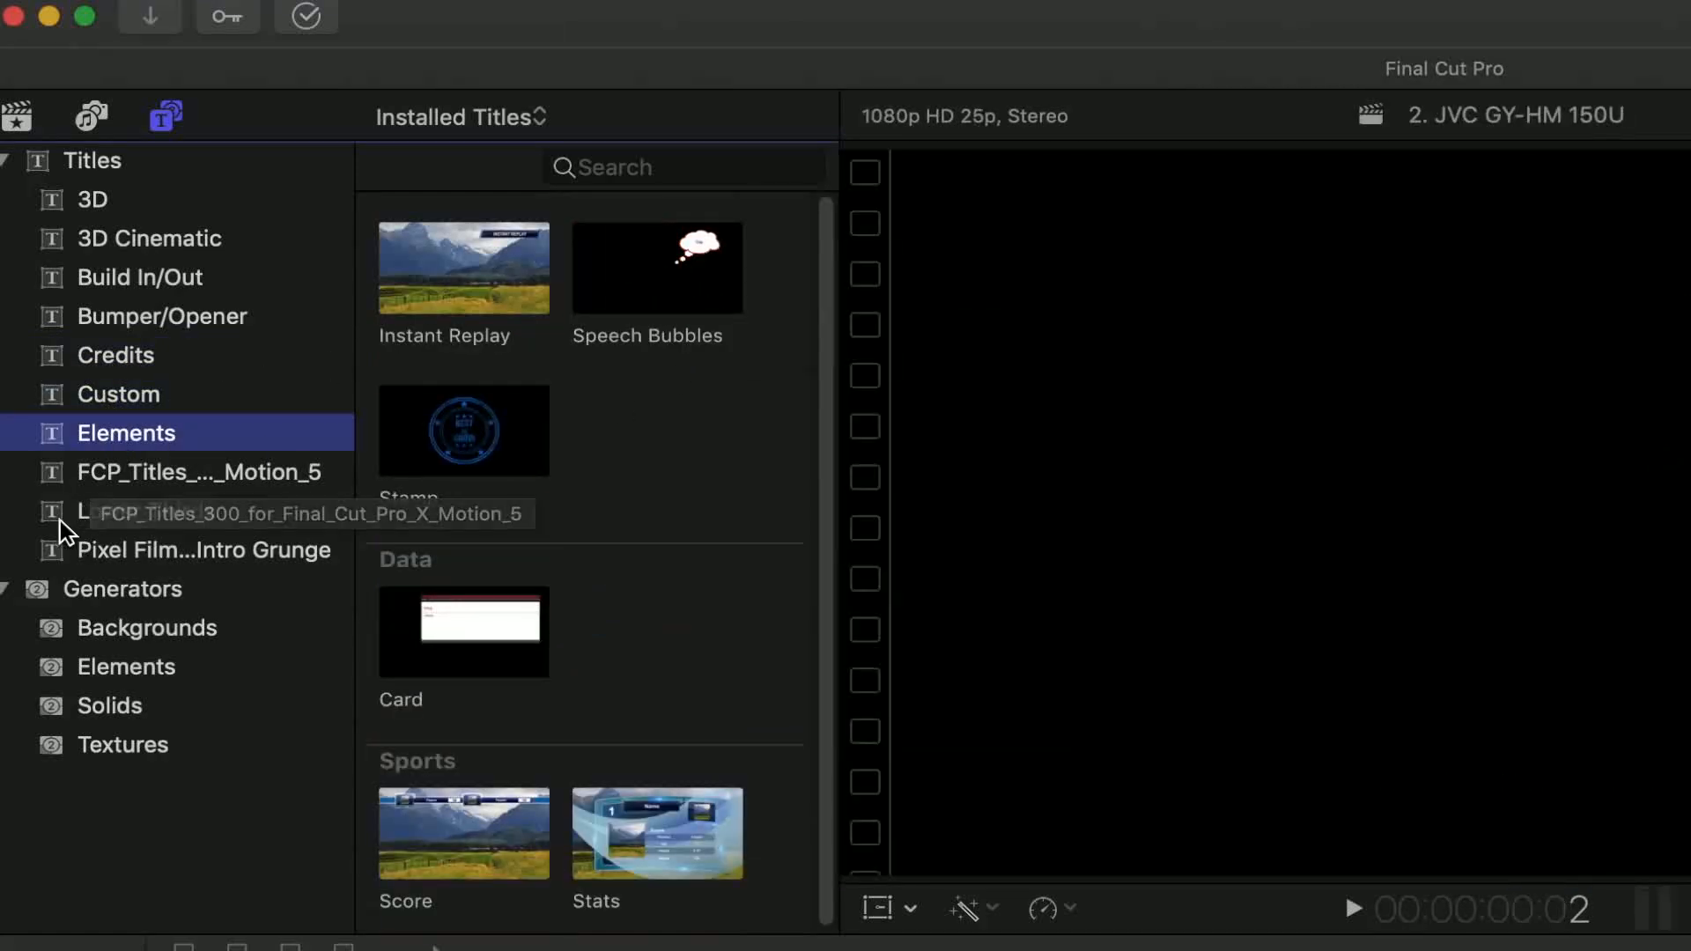
{"action": "left_click", "coordinate": [131, 514]}
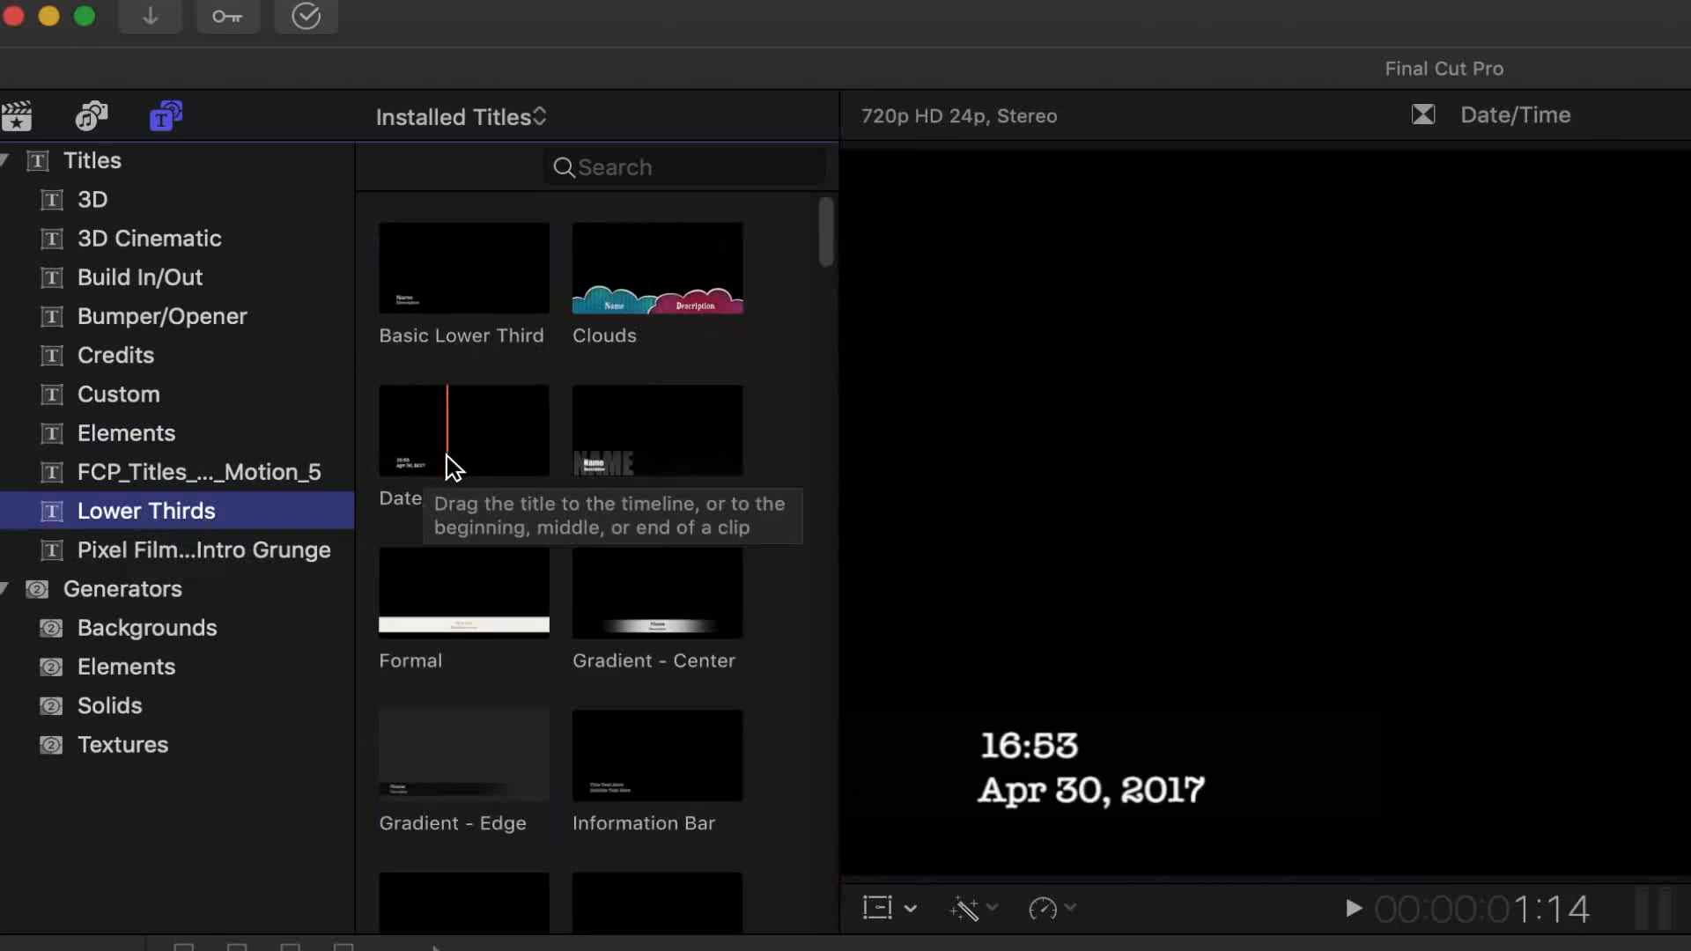
{"action": "scroll", "coordinate": [477, 584], "scroll_direction": "down", "scroll_amount": 6}
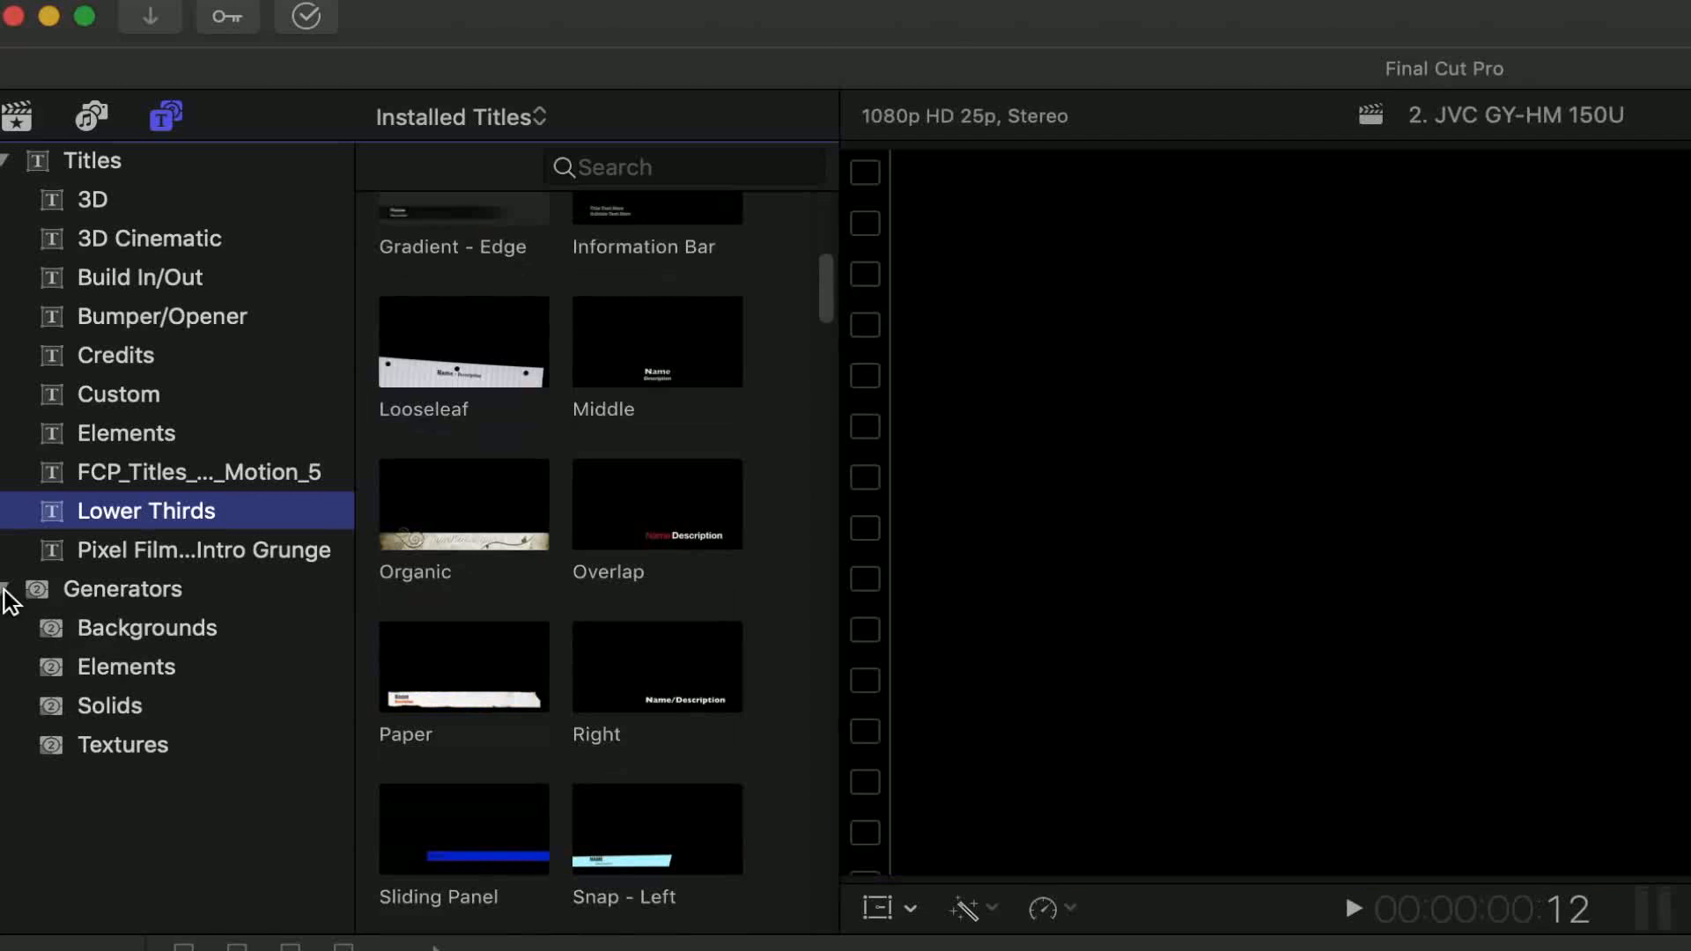
Browse the Backgrounds, Elements, Solids and Textures generators, skimming Shapes, the Custom solid and Metal
{"action": "left_click", "coordinate": [147, 636]}
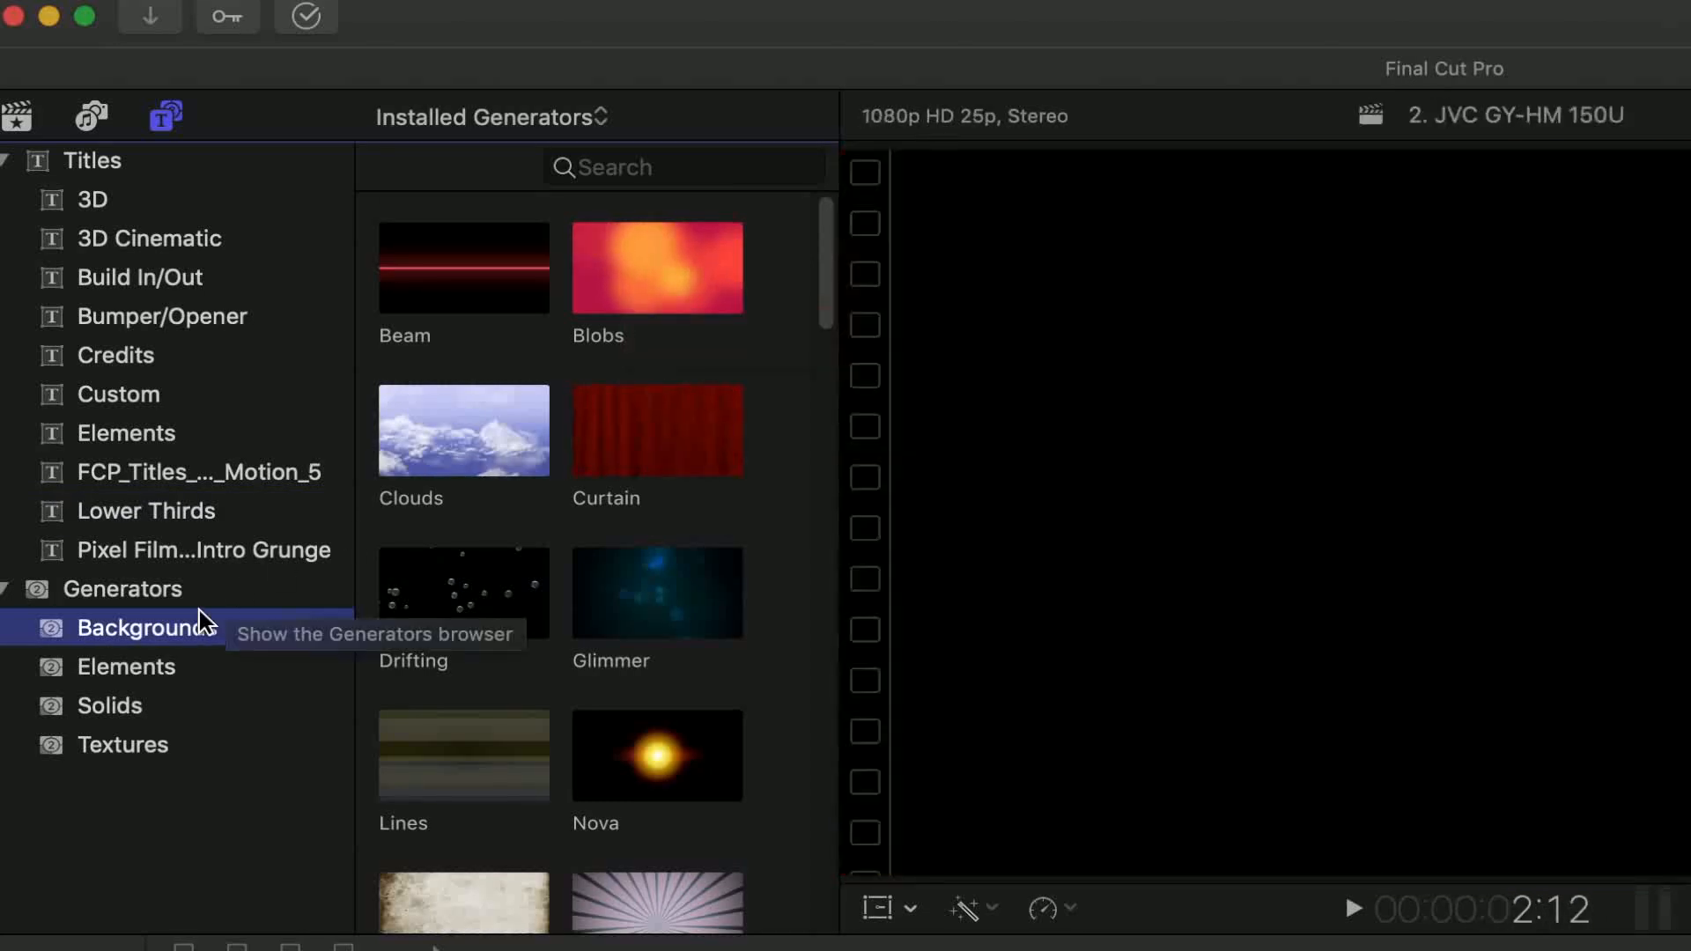
{"action": "left_click", "coordinate": [132, 663]}
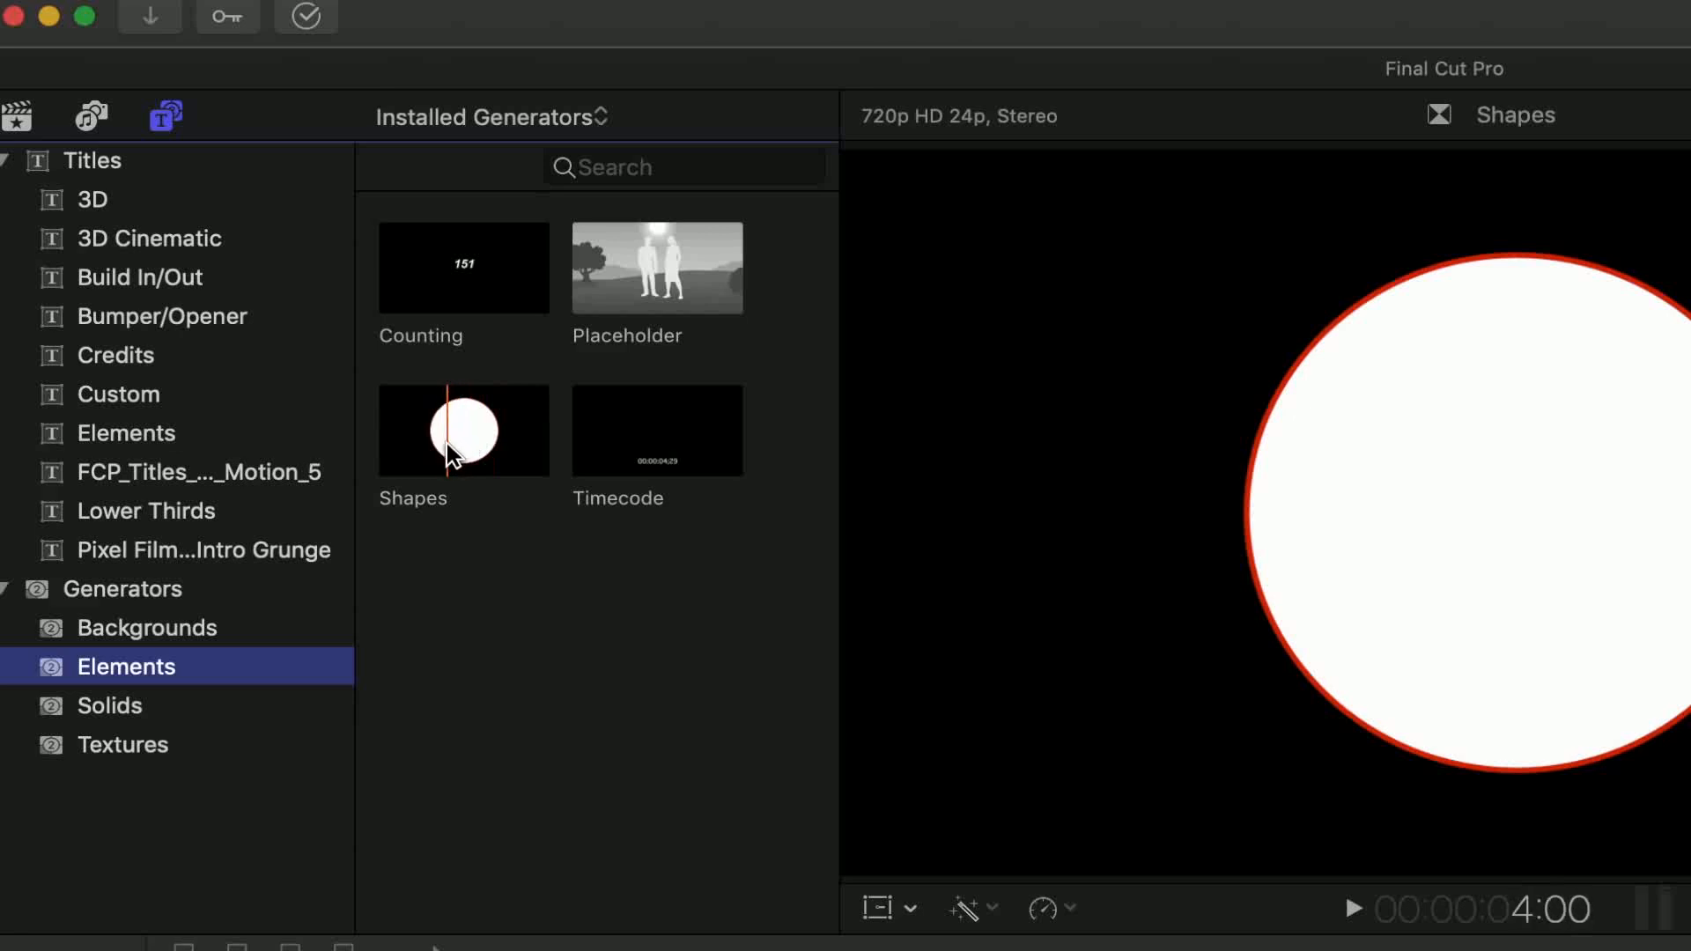
{"action": "left_click", "coordinate": [93, 706]}
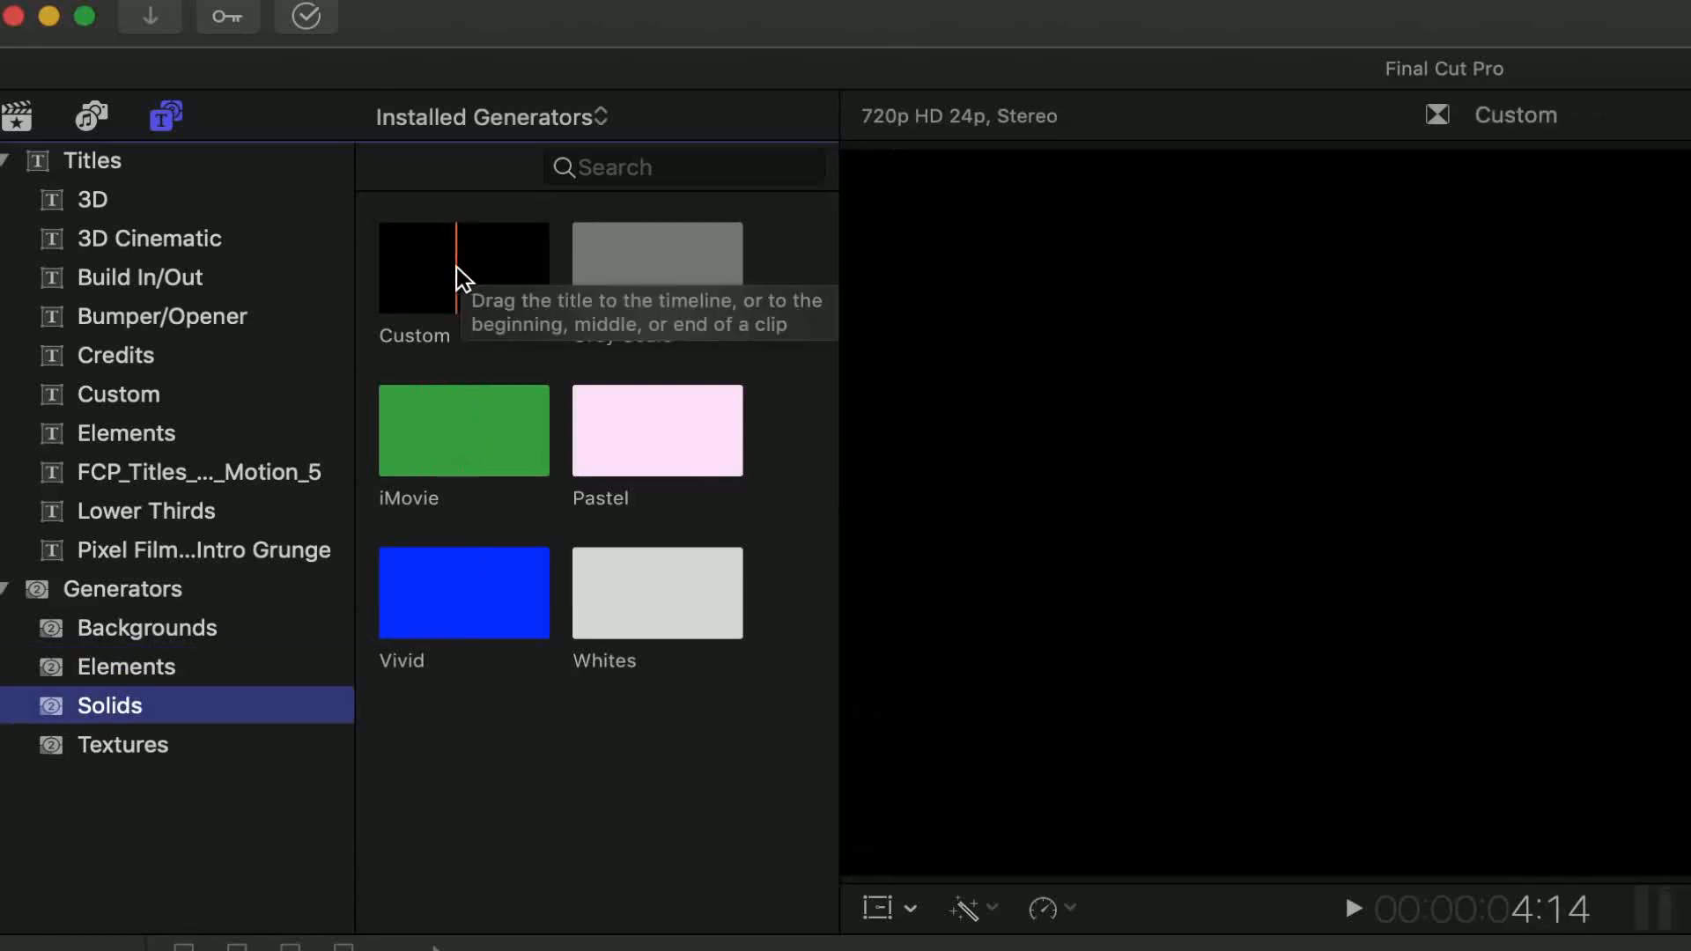
{"action": "left_click", "coordinate": [456, 267]}
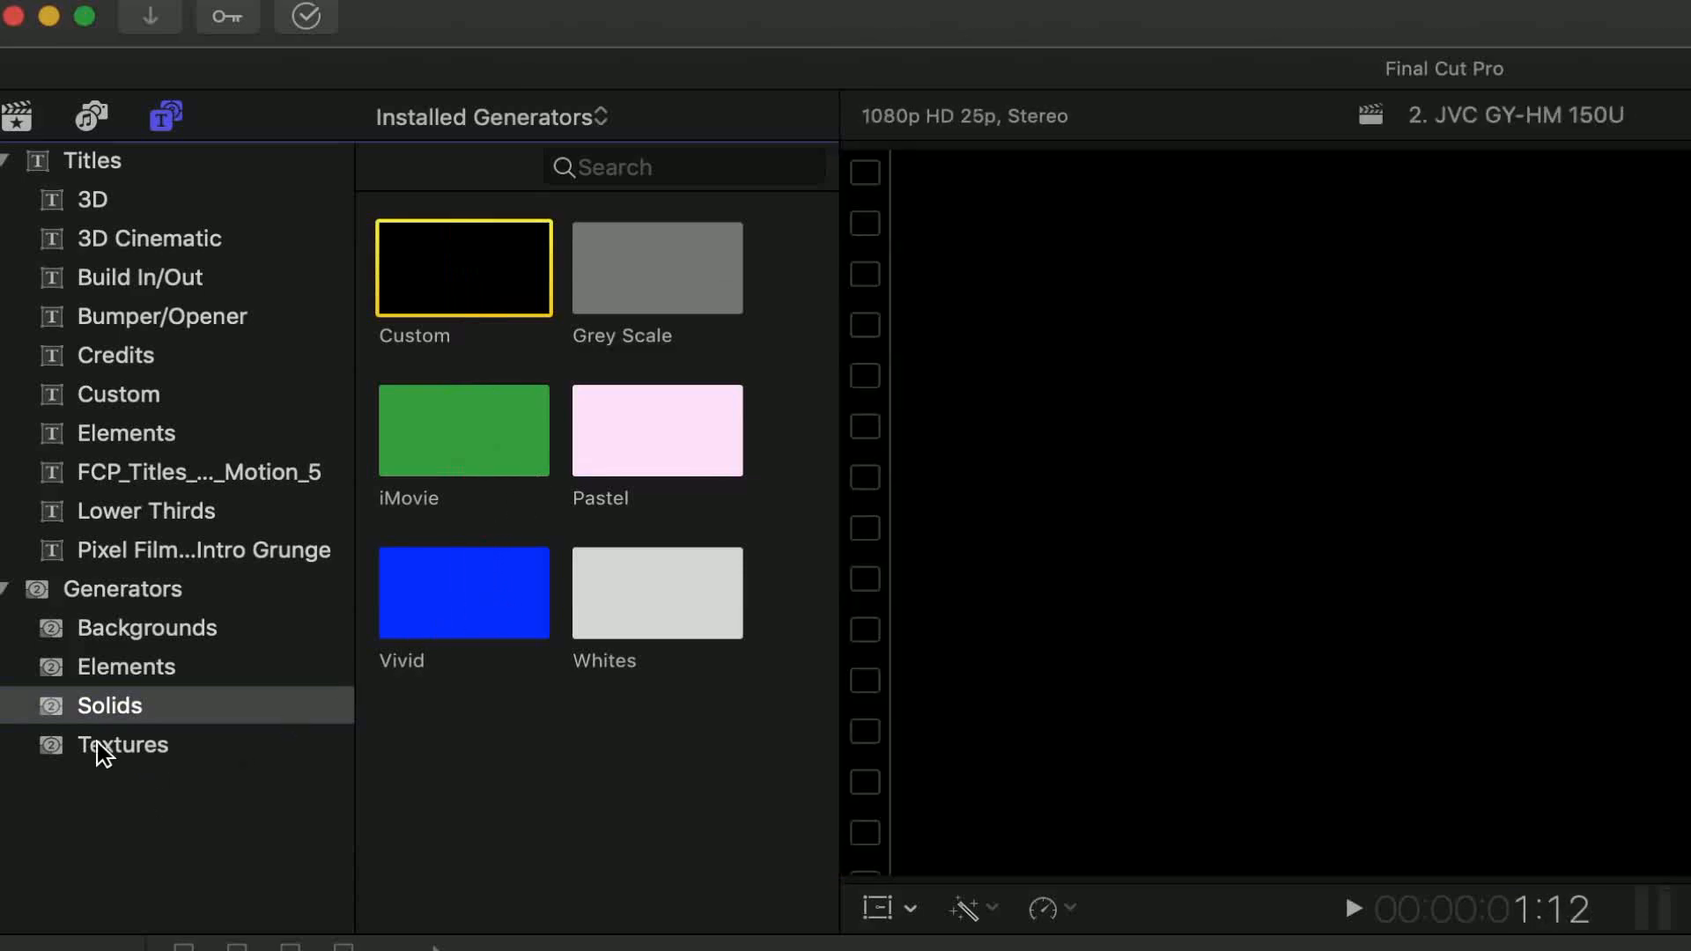
{"action": "left_click", "coordinate": [108, 745]}
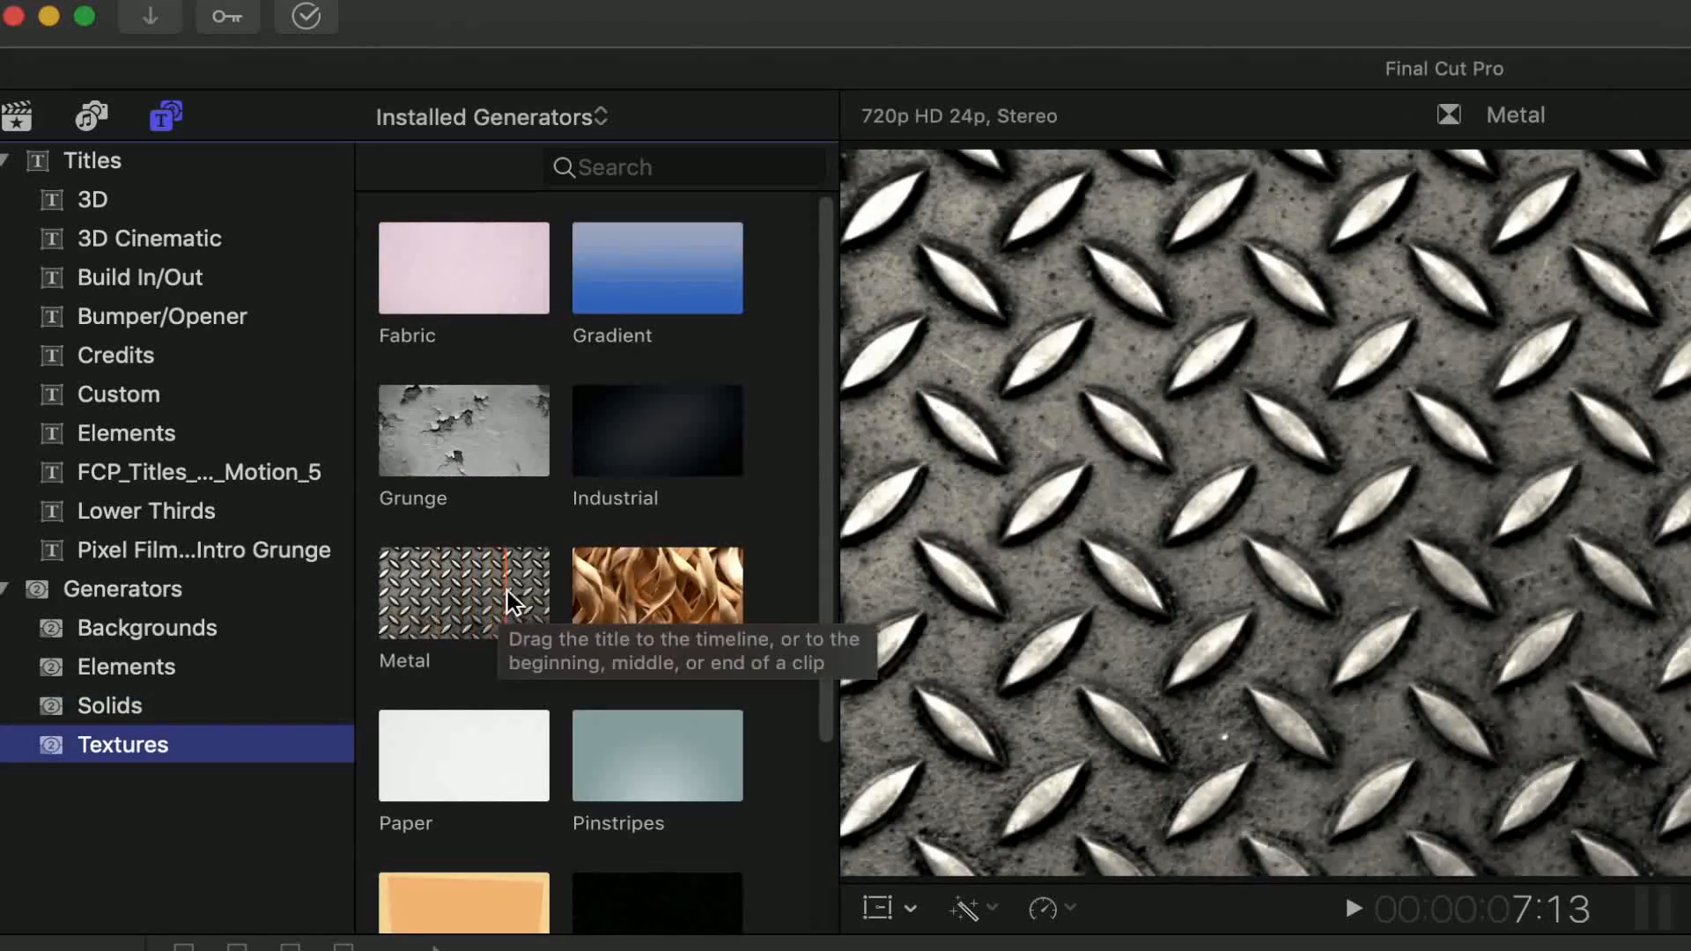
{"action": "scroll", "coordinate": [565, 621], "scroll_direction": "down", "scroll_amount": 5}
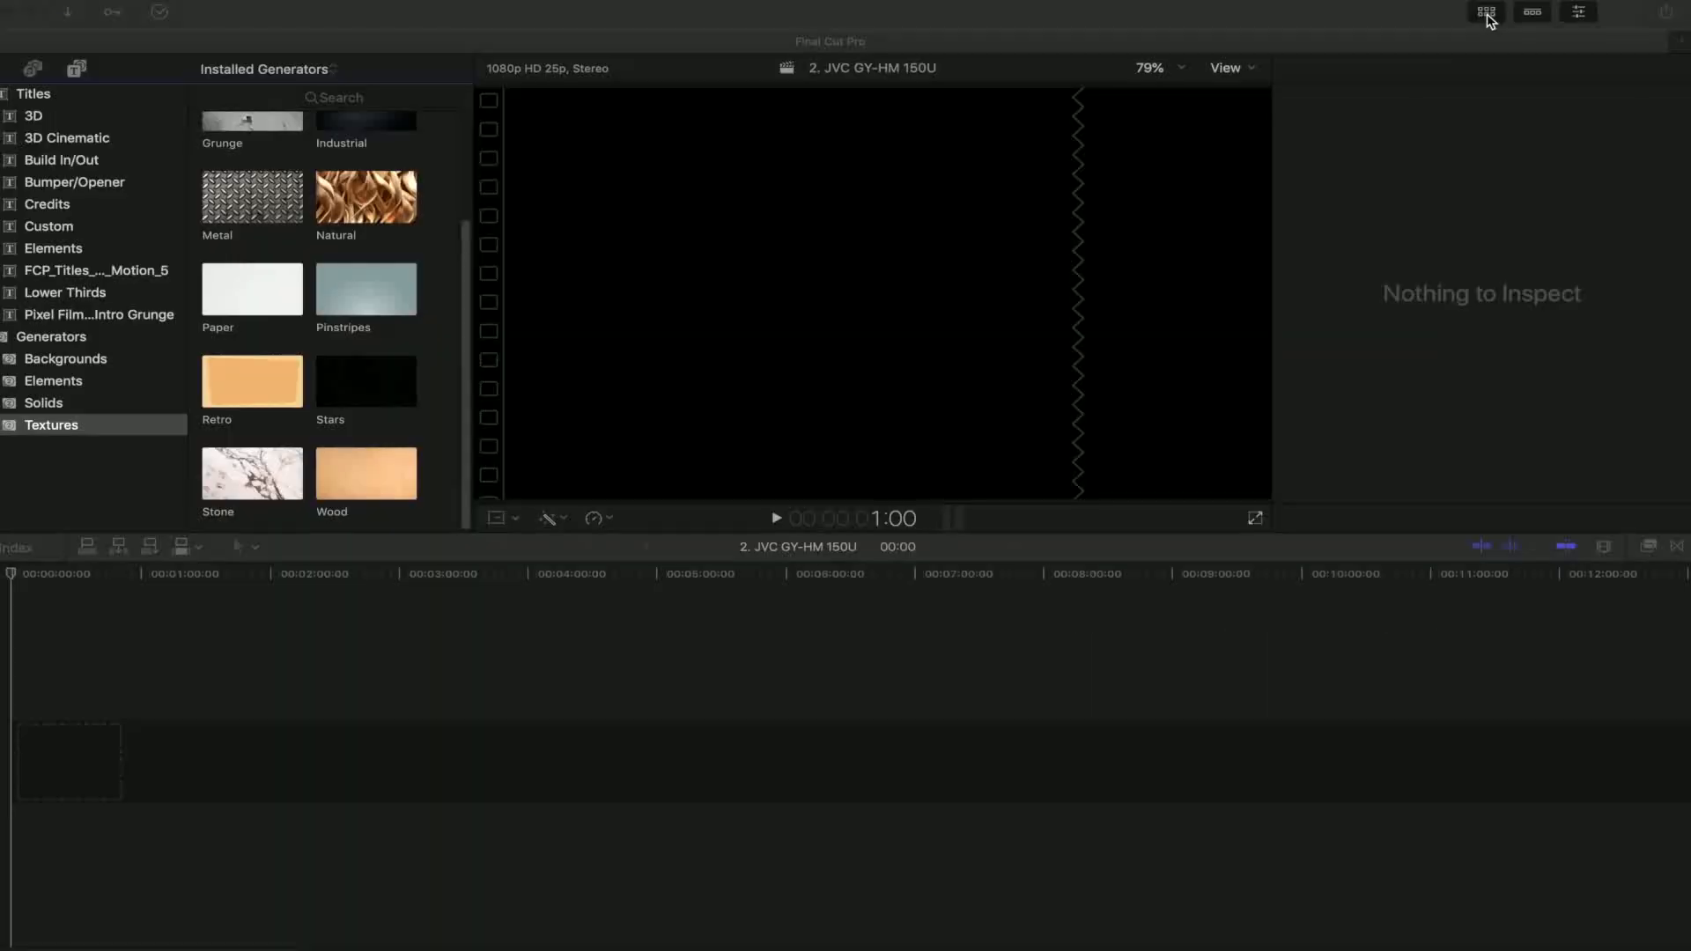
Hide the browser and the inspector to enlarge the viewer, and bring the browser back
{"action": "left_click", "coordinate": [1488, 16]}
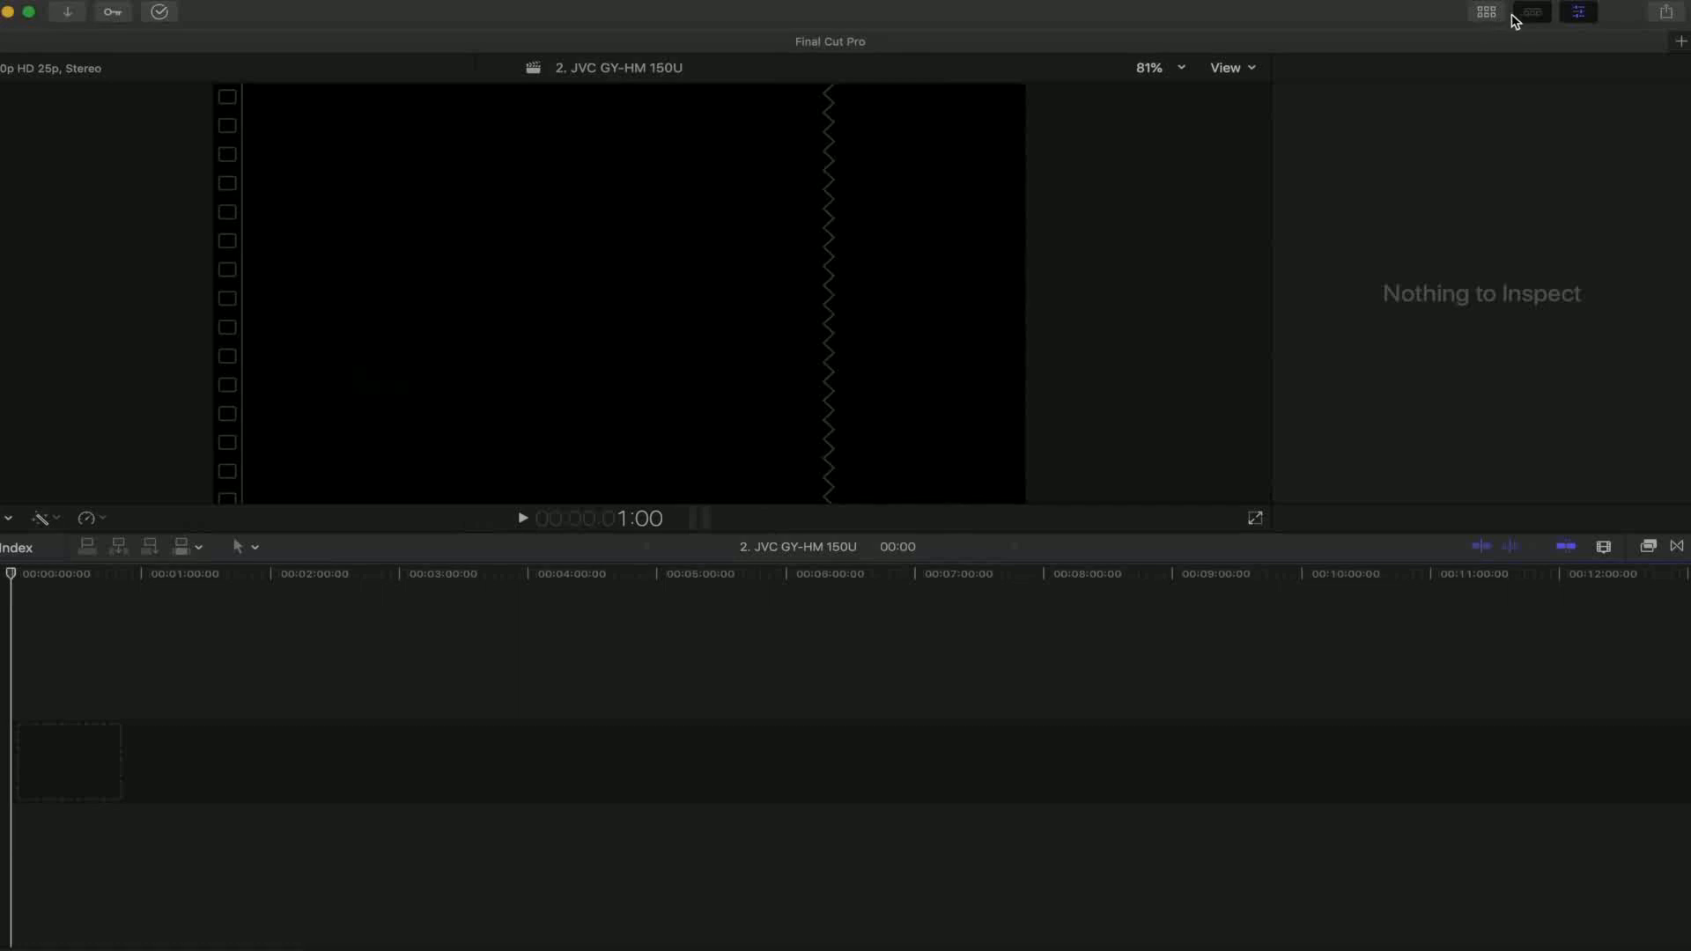
{"action": "left_click", "coordinate": [1576, 15]}
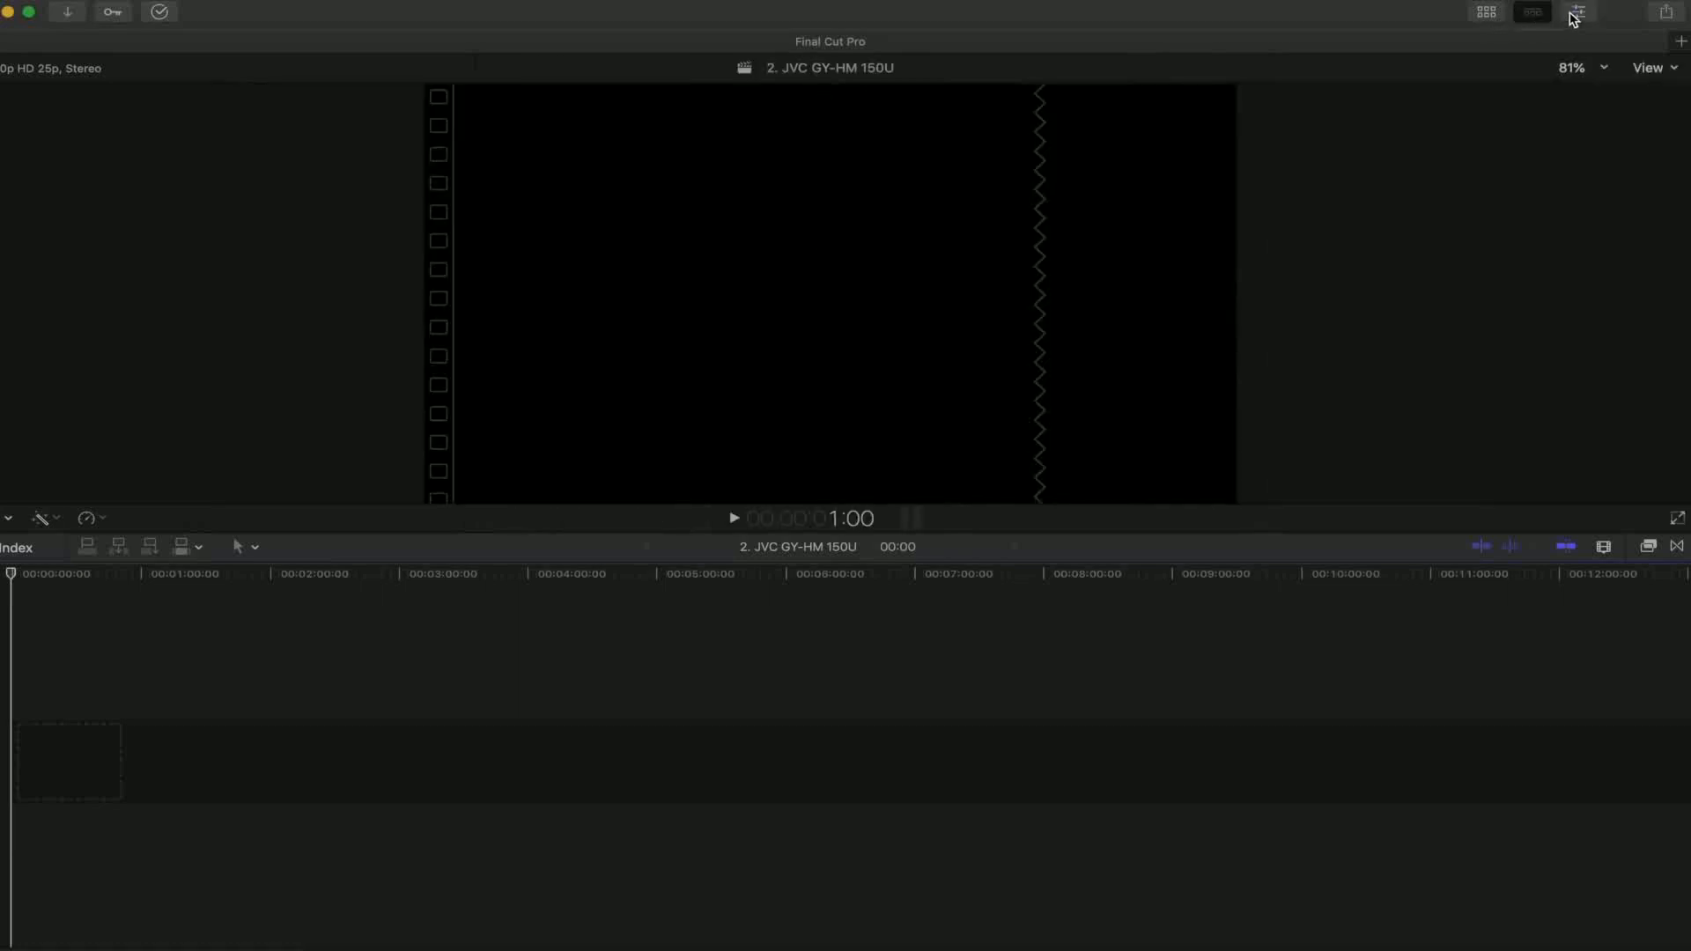
{"action": "left_click", "coordinate": [1498, 15]}
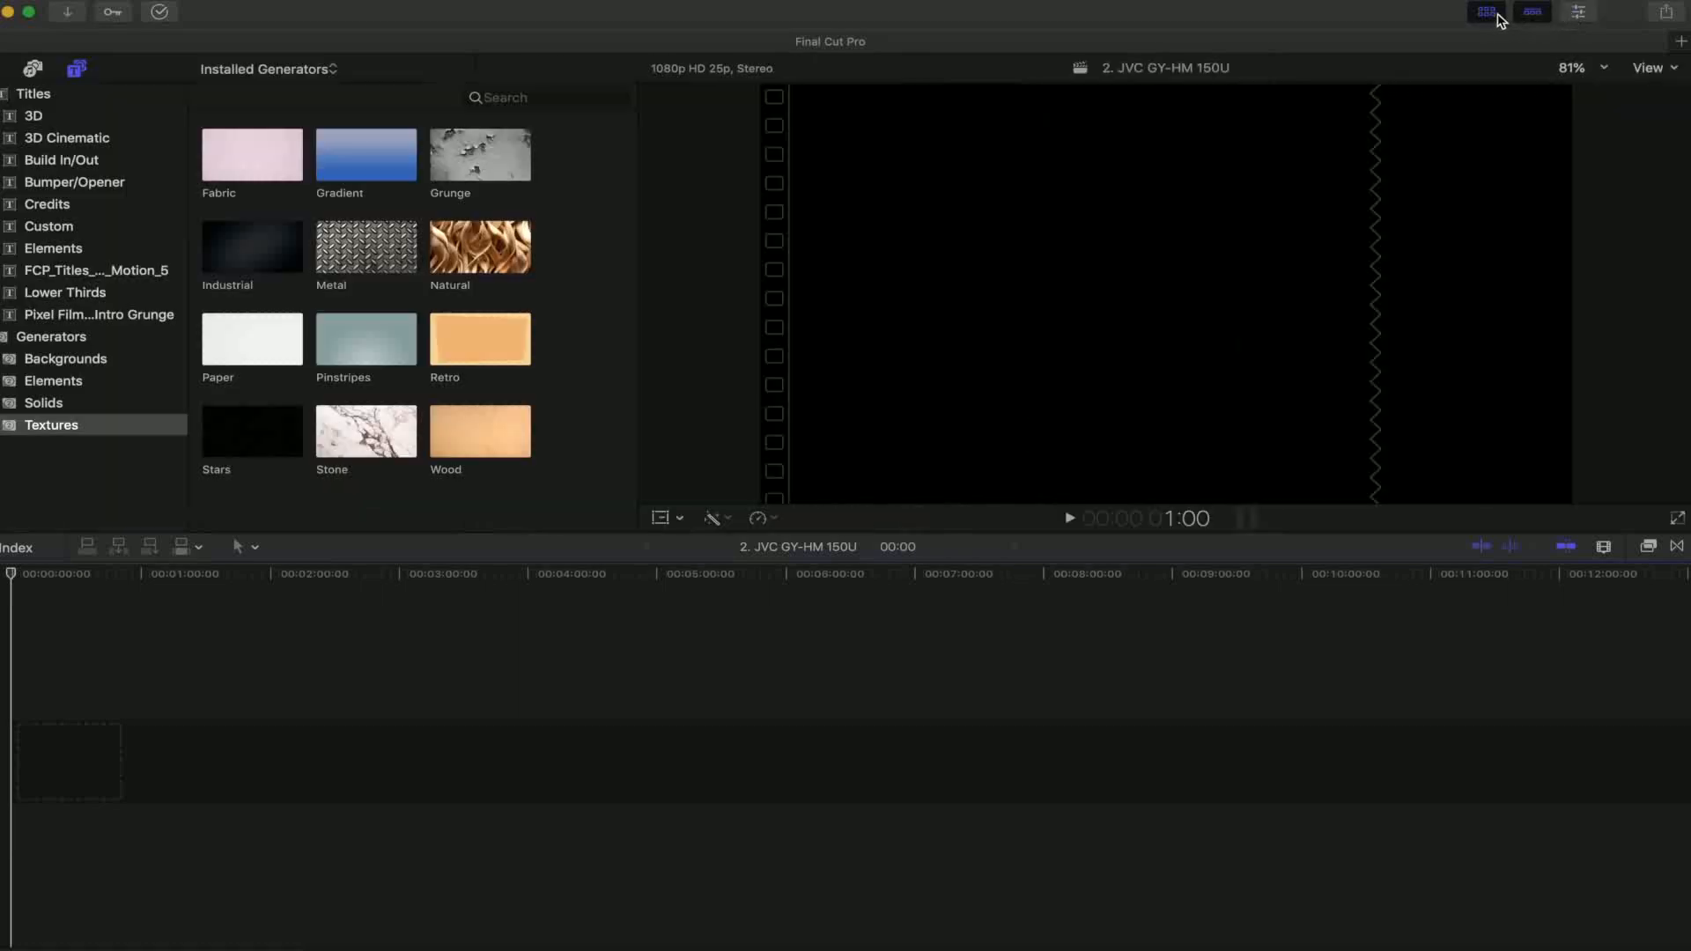
{"action": "left_click", "coordinate": [1500, 18]}
{"action": "left_click", "coordinate": [1499, 18]}
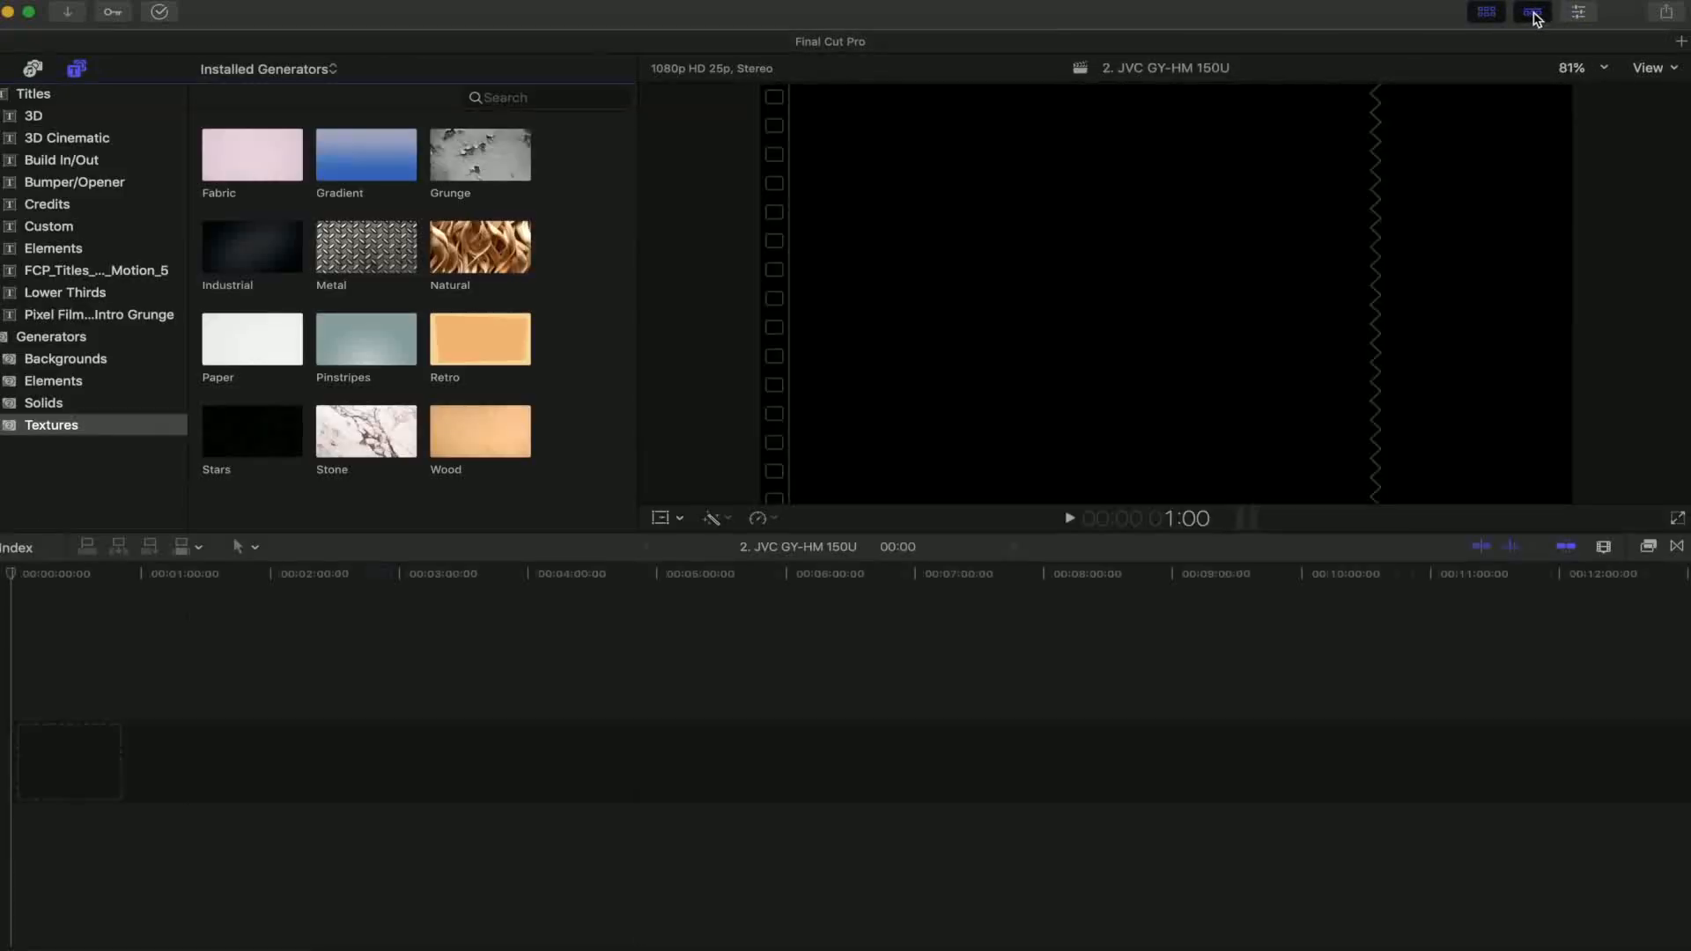
Hide the timeline, narrow the browser to two columns of generator thumbnails to enlarge the viewer, and restore the timeline
{"action": "left_click", "coordinate": [1533, 14]}
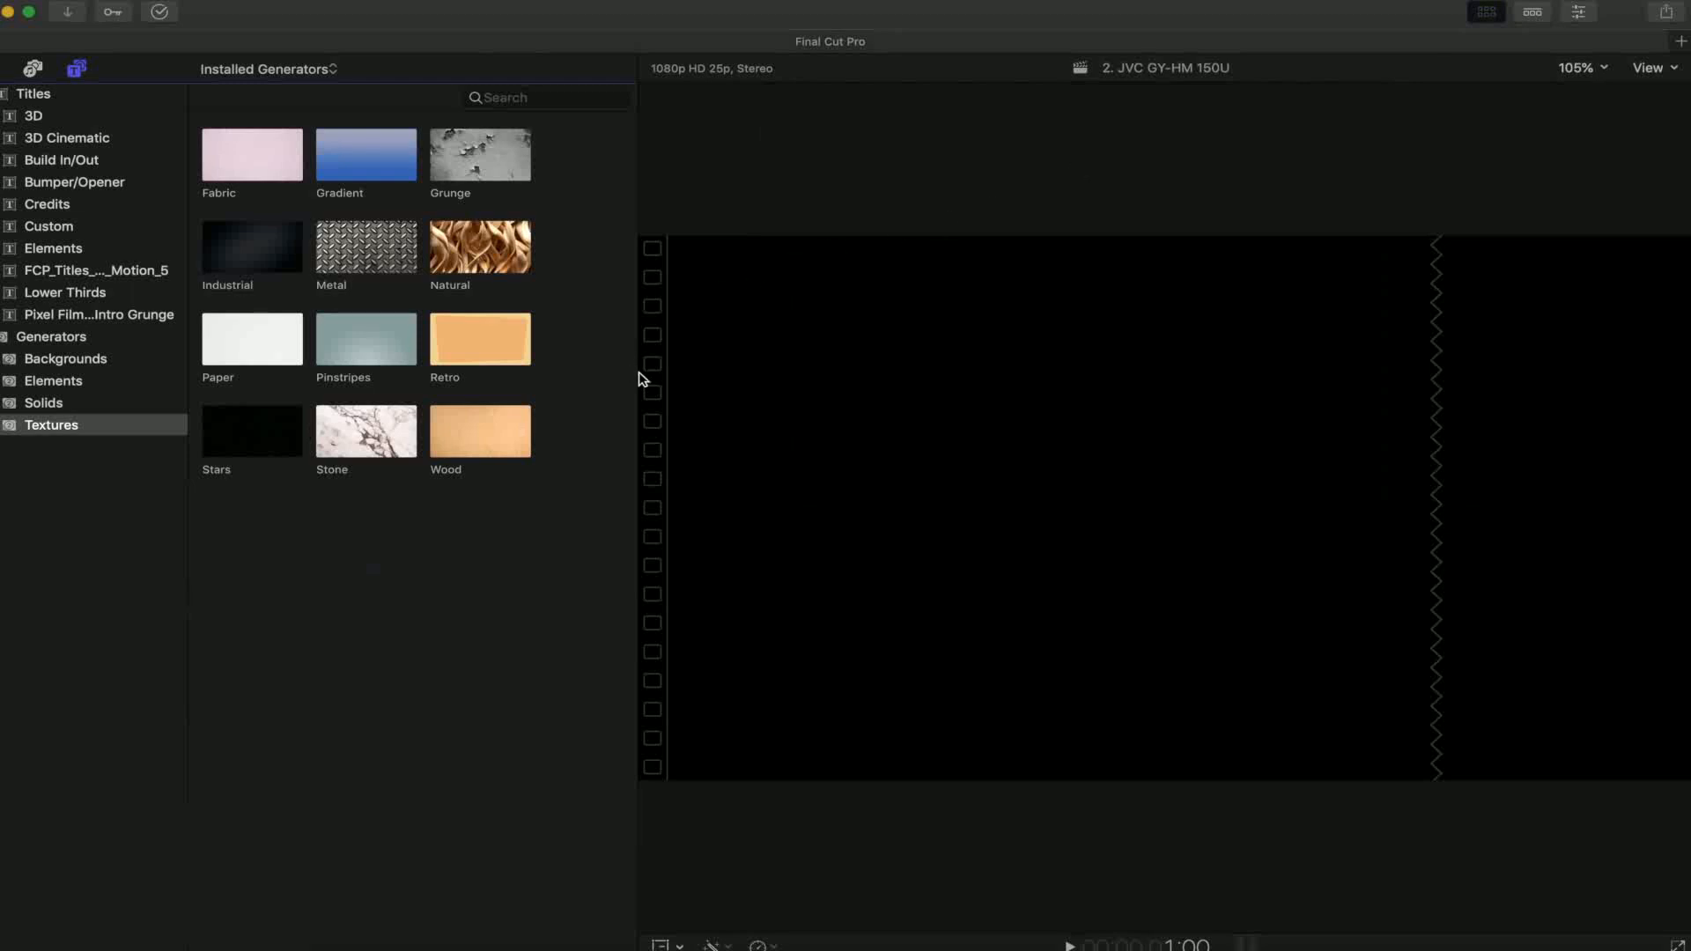
{"action": "left_click_drag", "start_coordinate": [636, 375], "coordinate": [455, 363]}
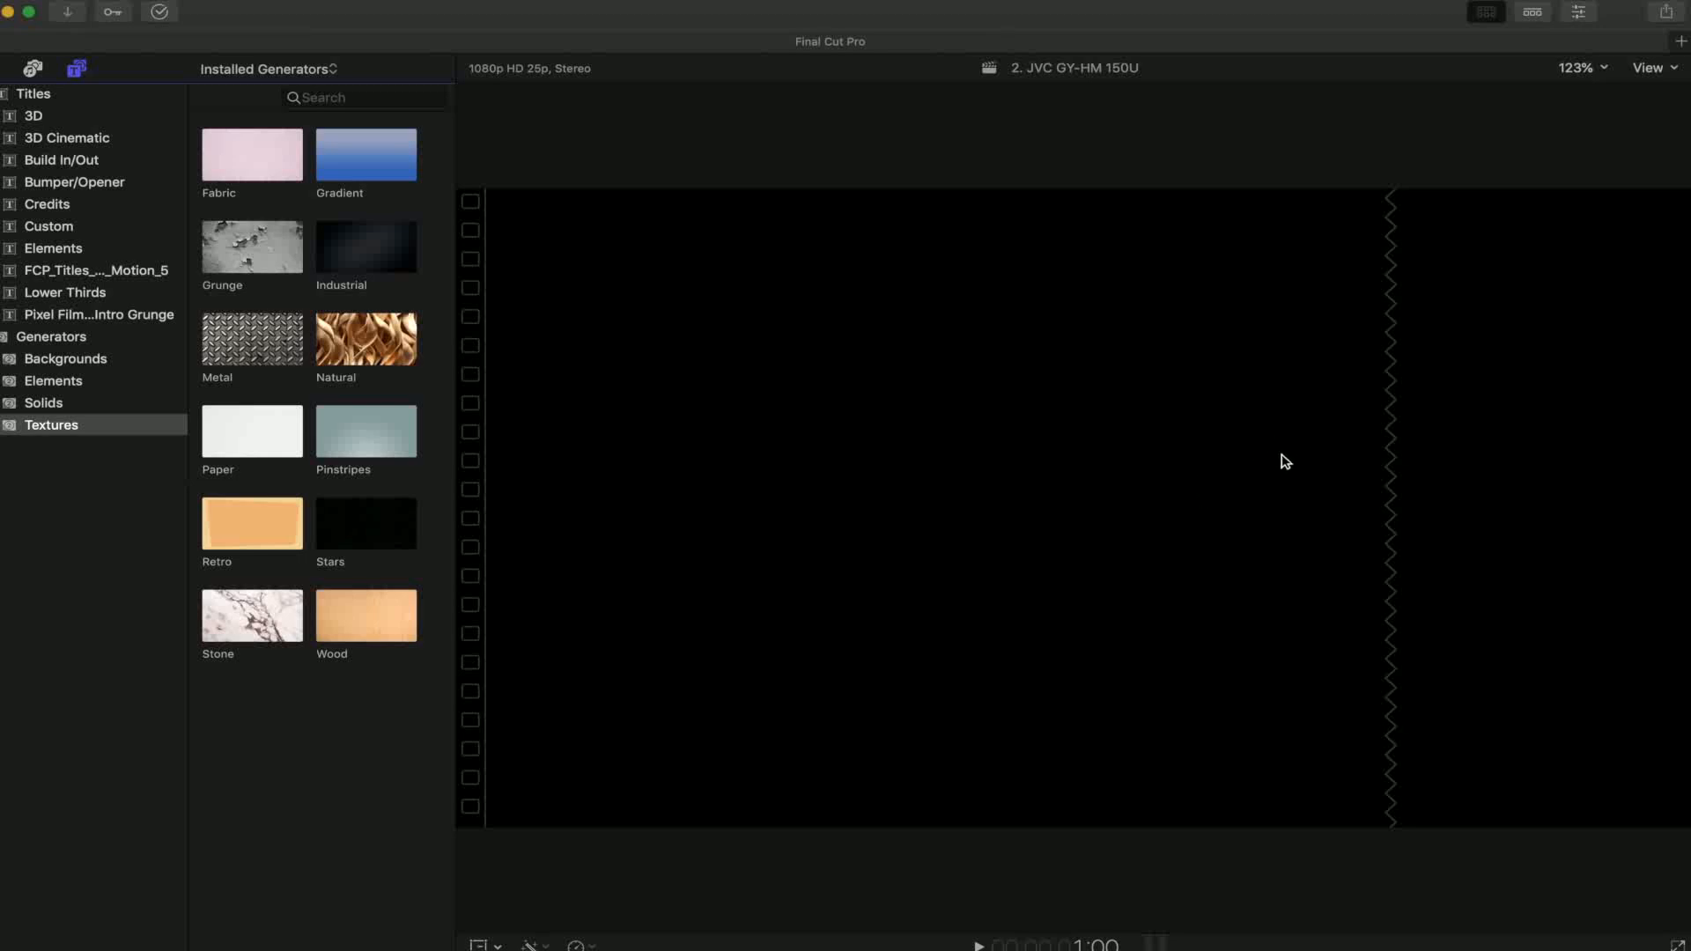
{"action": "left_click", "coordinate": [1534, 12]}
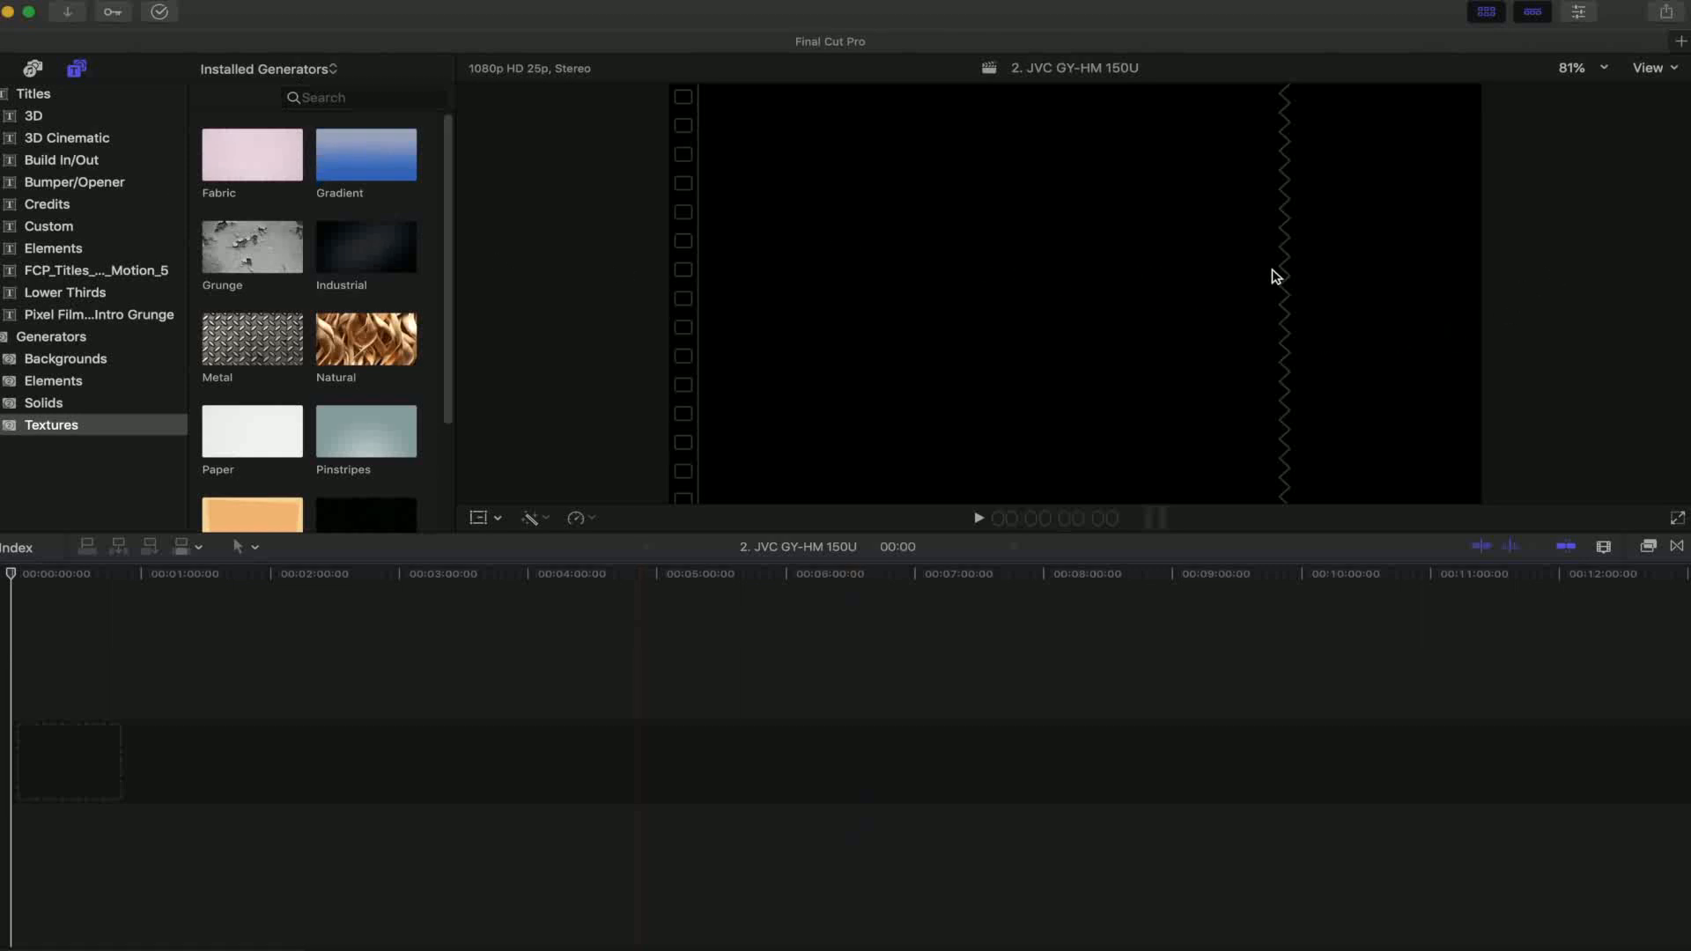
Show the inspector again and review the viewer's display, quality, media, channel, overlay and range check options without changing any
{"action": "left_click", "coordinate": [1580, 12]}
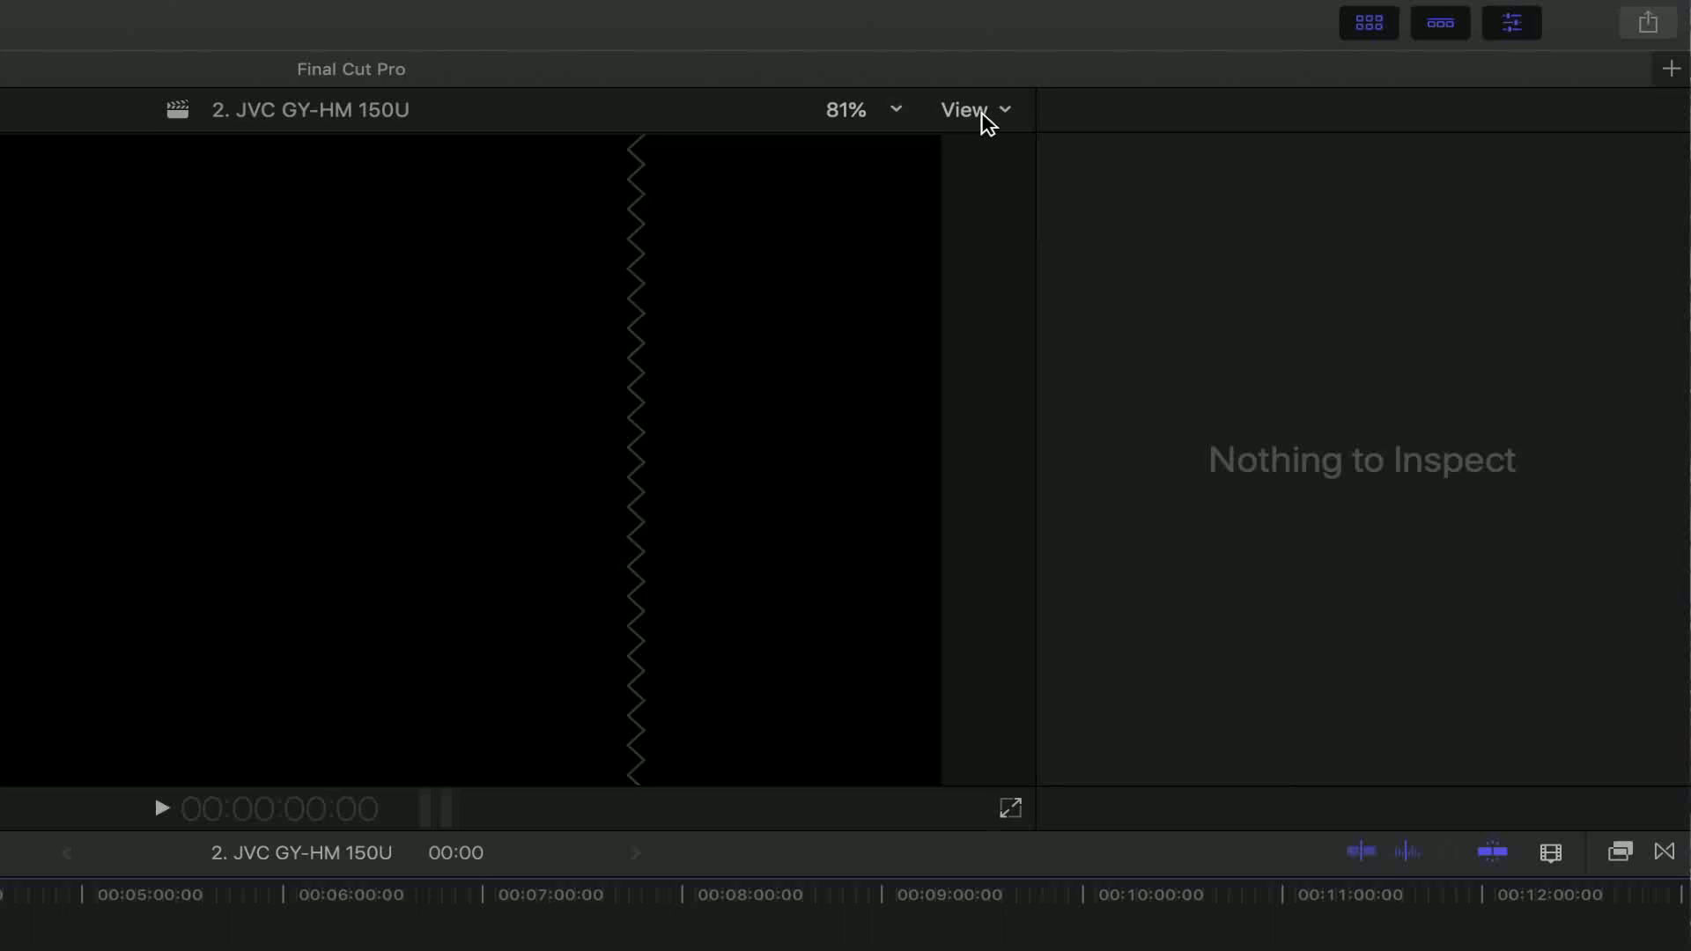
{"action": "left_click", "coordinate": [1009, 111]}
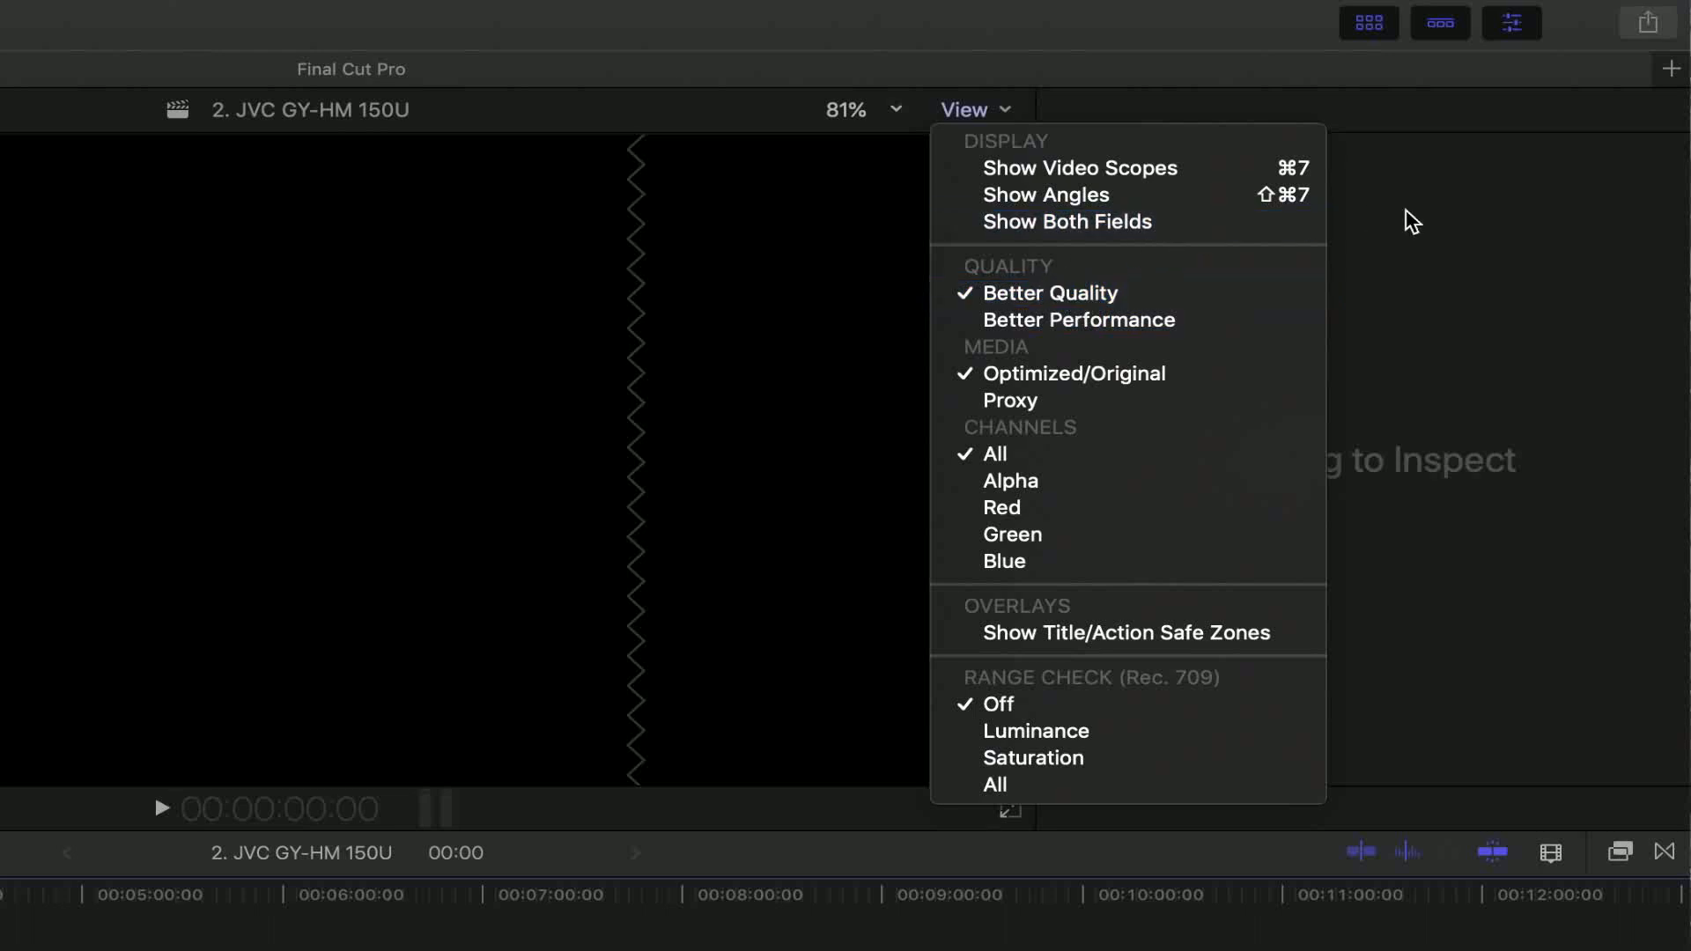
{"action": "left_click", "coordinate": [1438, 237]}
{"action": "left_click", "coordinate": [1360, 446]}
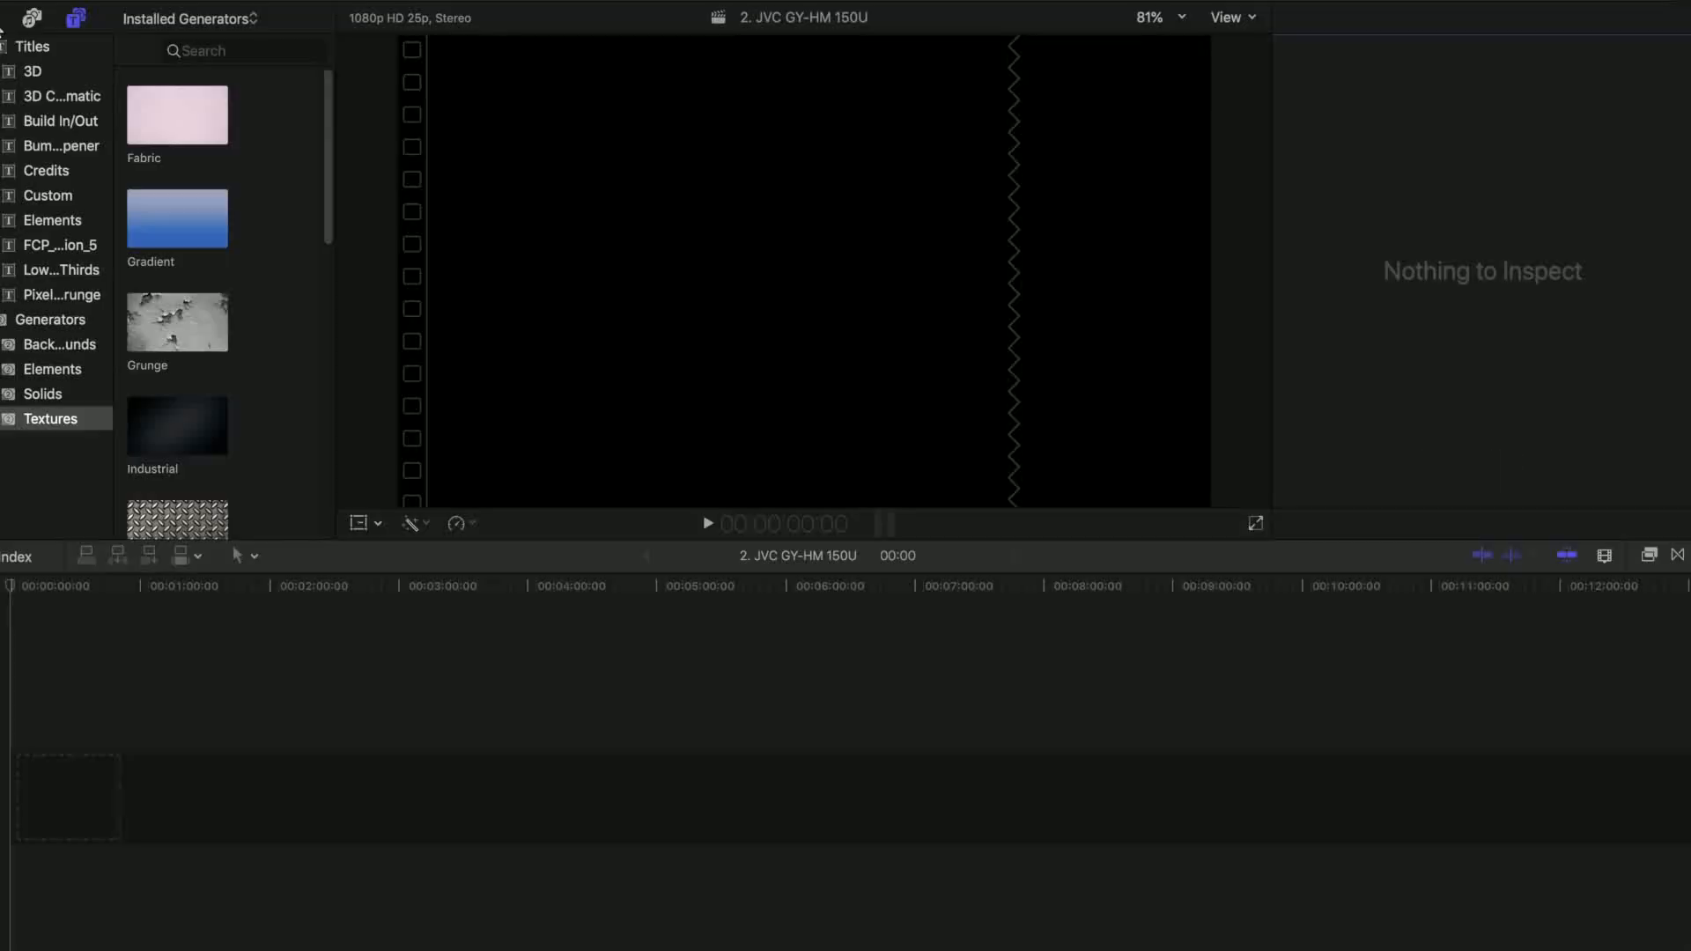
Return to the Tutorial library's clips, select the interview clip and examine its Spatial Conform settings in the video inspector
{"action": "left_click", "coordinate": [2, 18]}
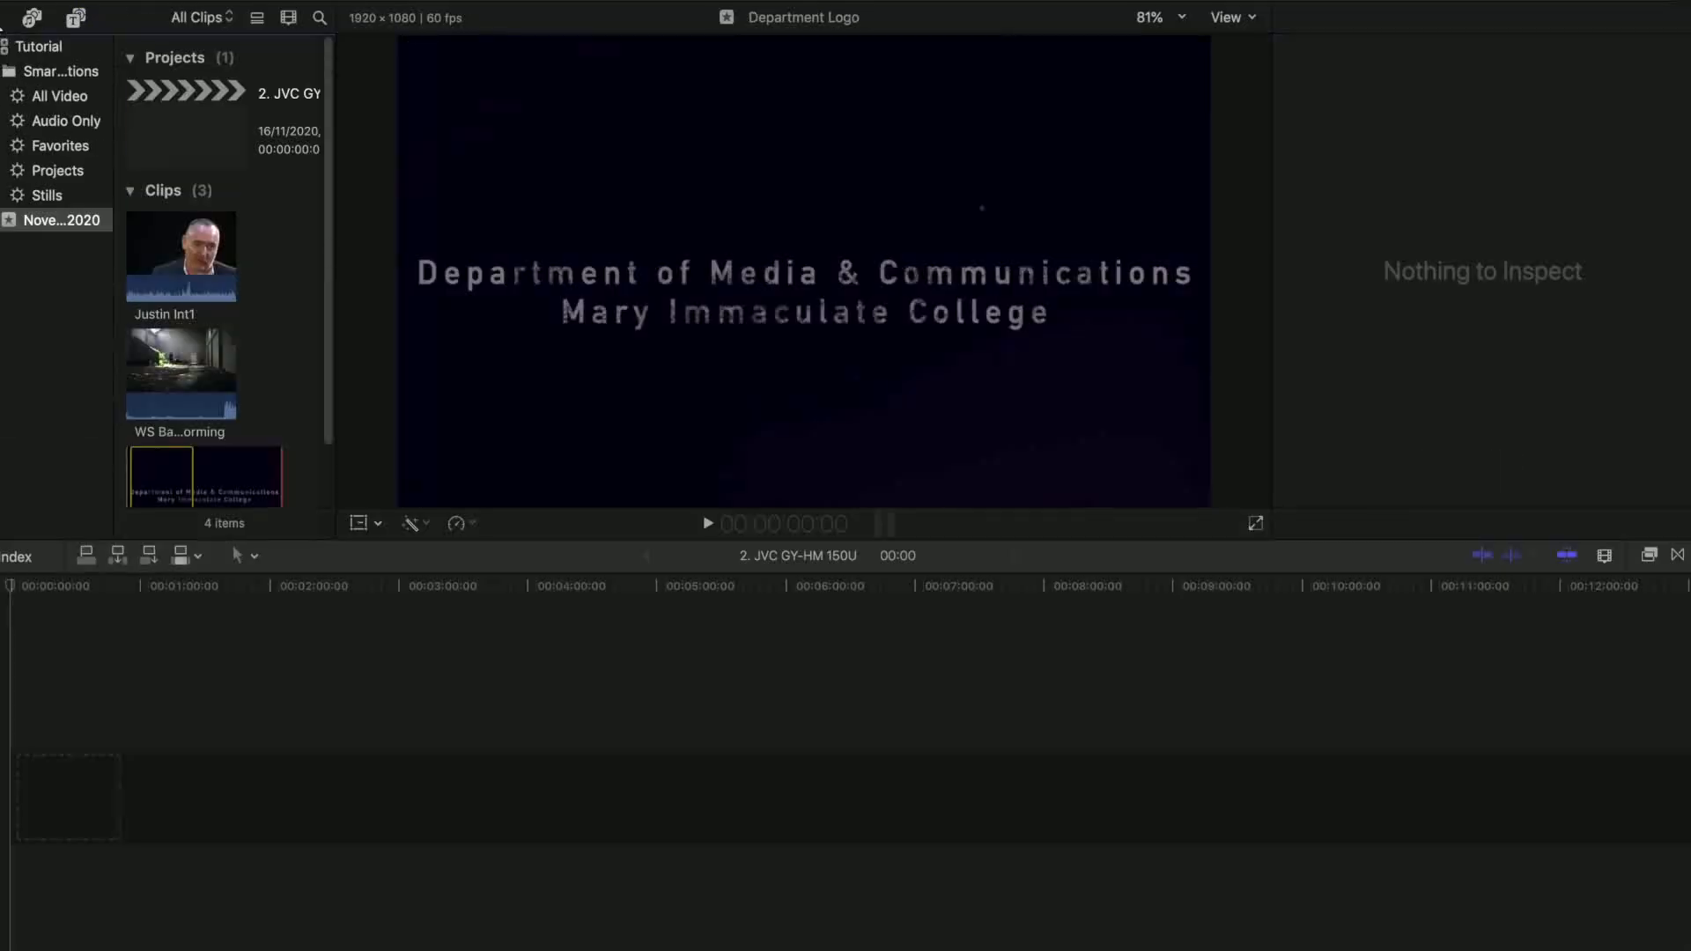
{"action": "left_click", "coordinate": [188, 243]}
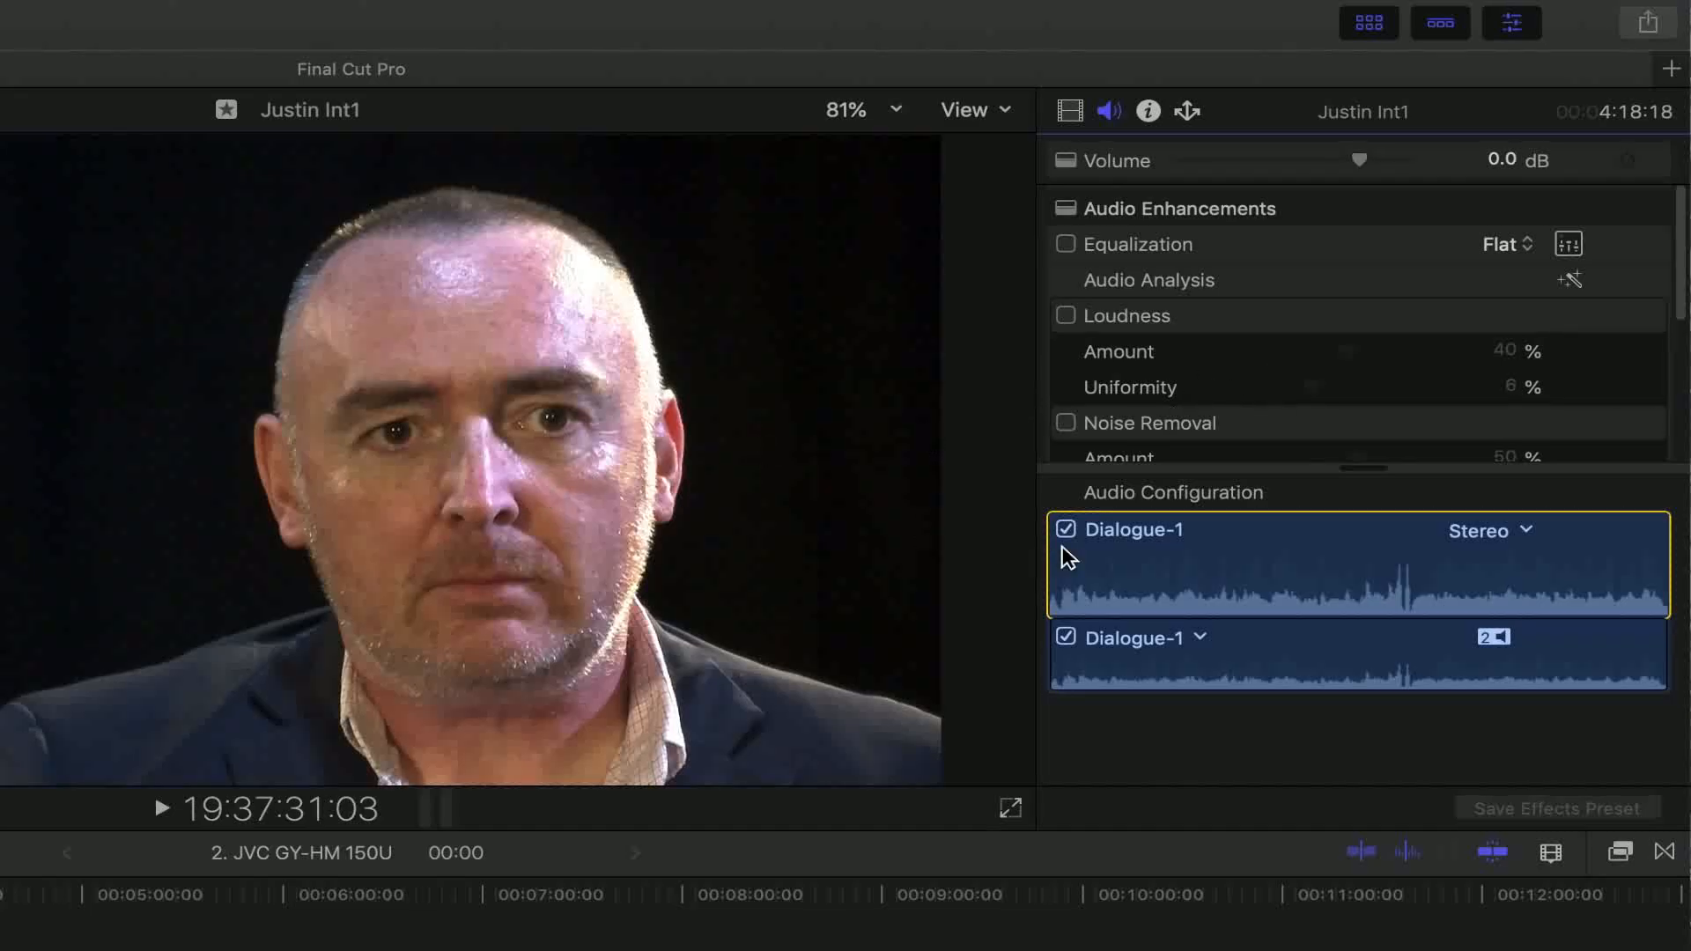
{"action": "left_click", "coordinate": [1069, 552]}
{"action": "left_click", "coordinate": [1070, 112]}
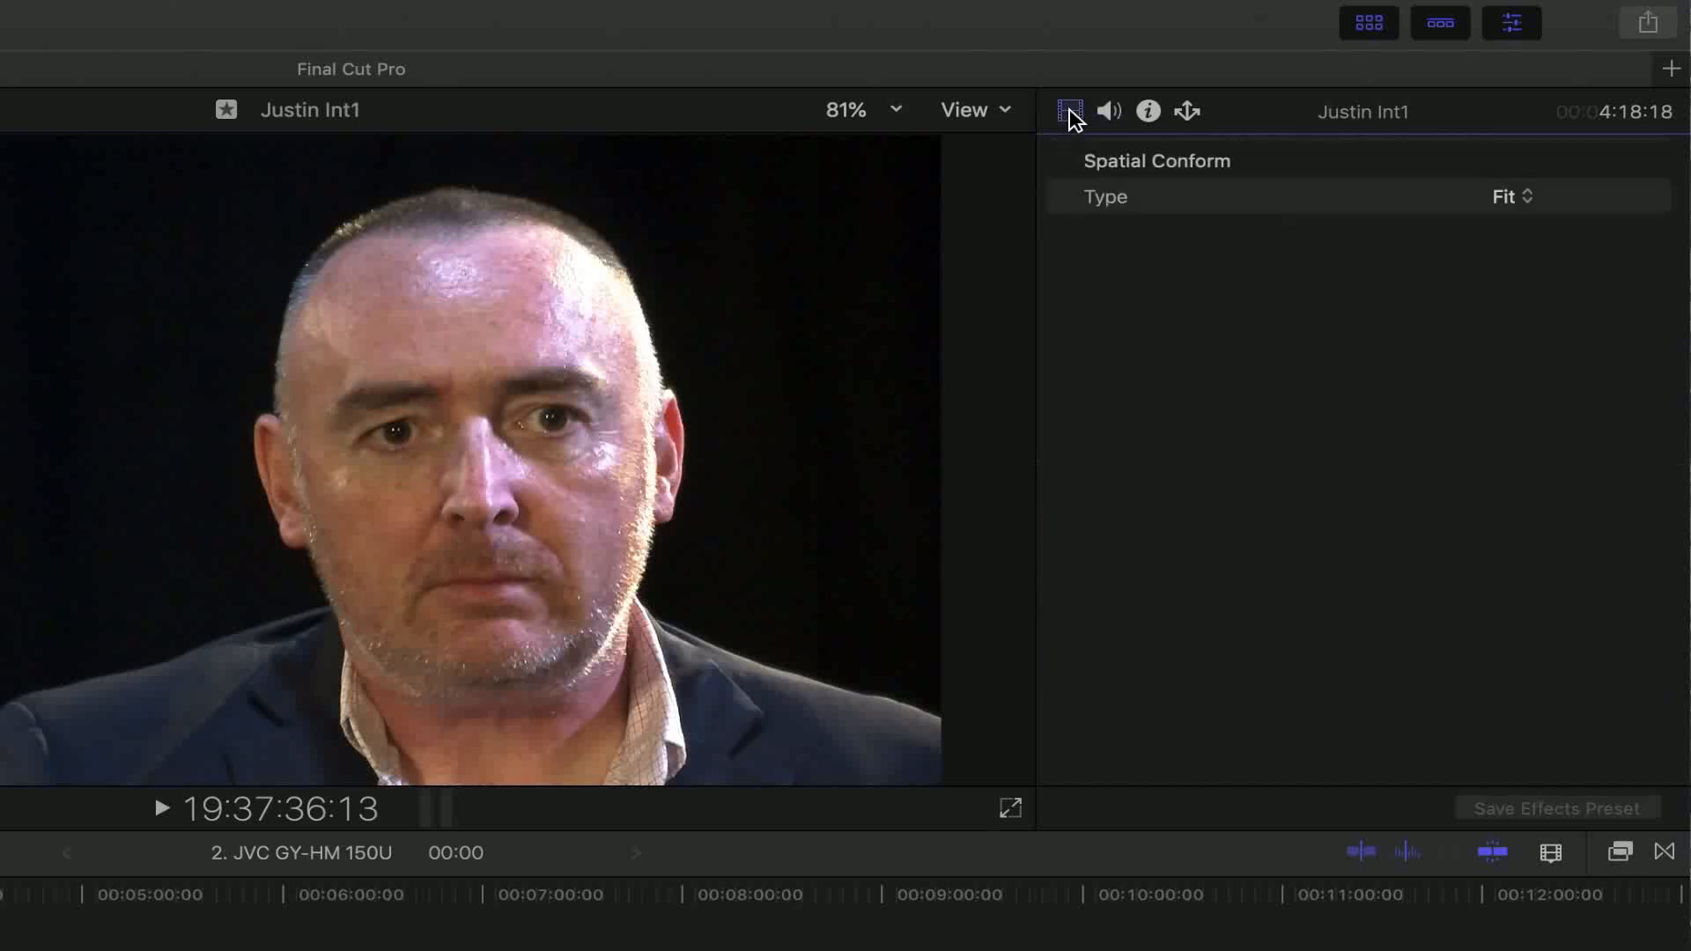
{"action": "left_click", "coordinate": [719, 328]}
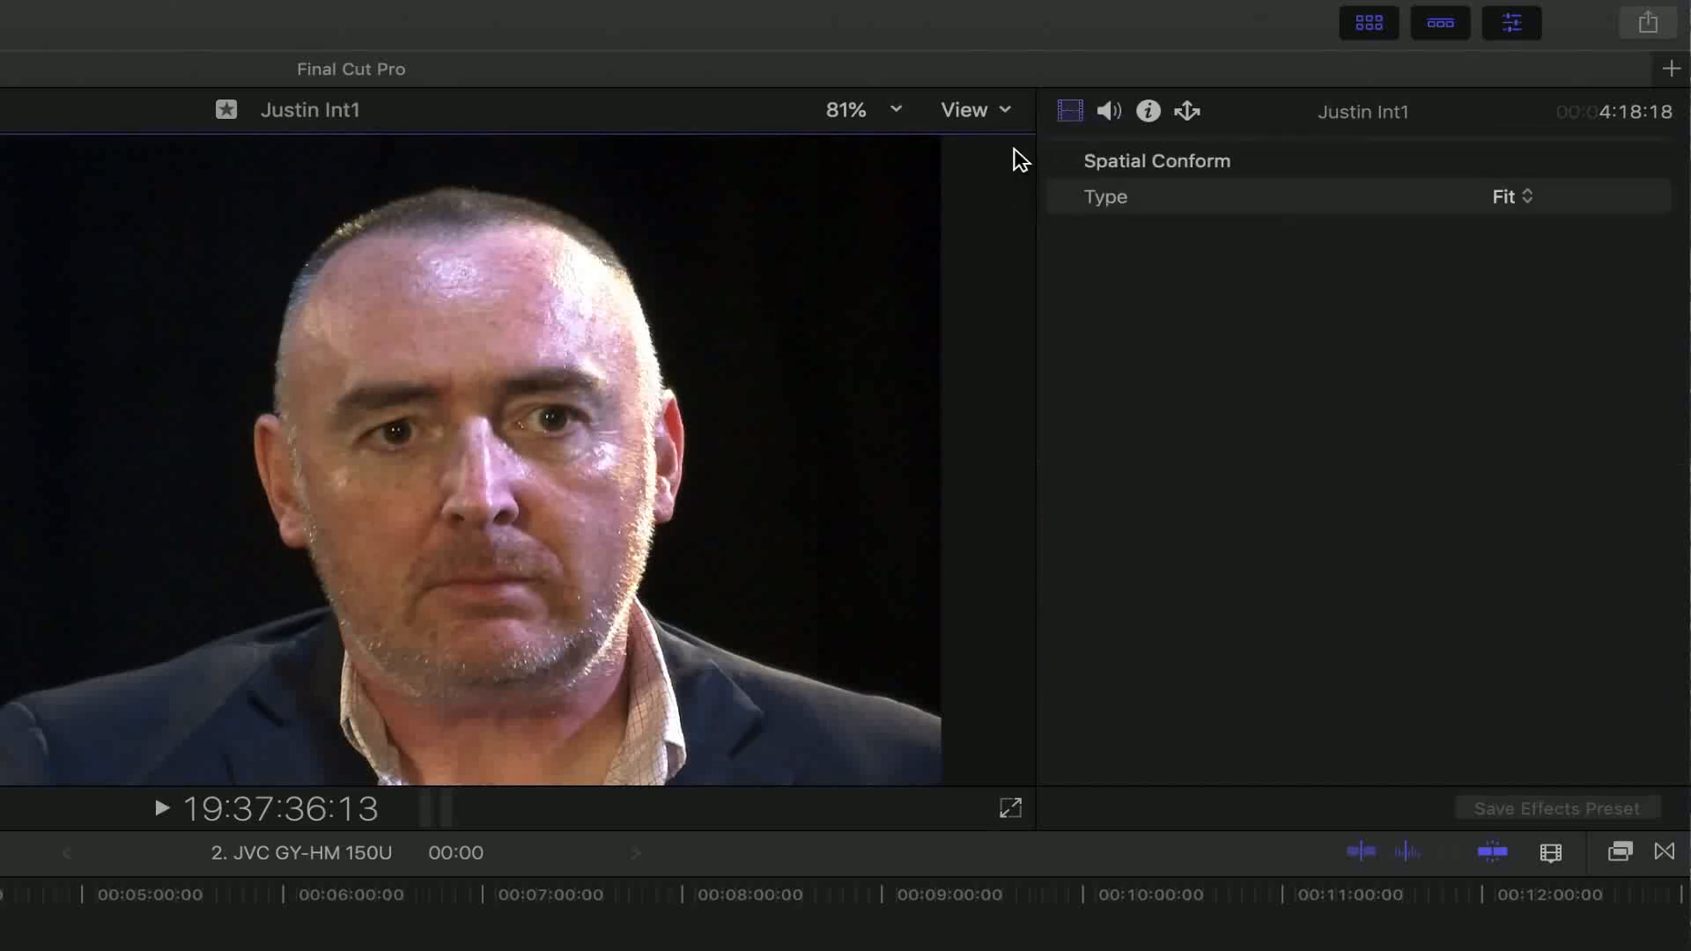
{"action": "left_click", "coordinate": [1072, 113]}
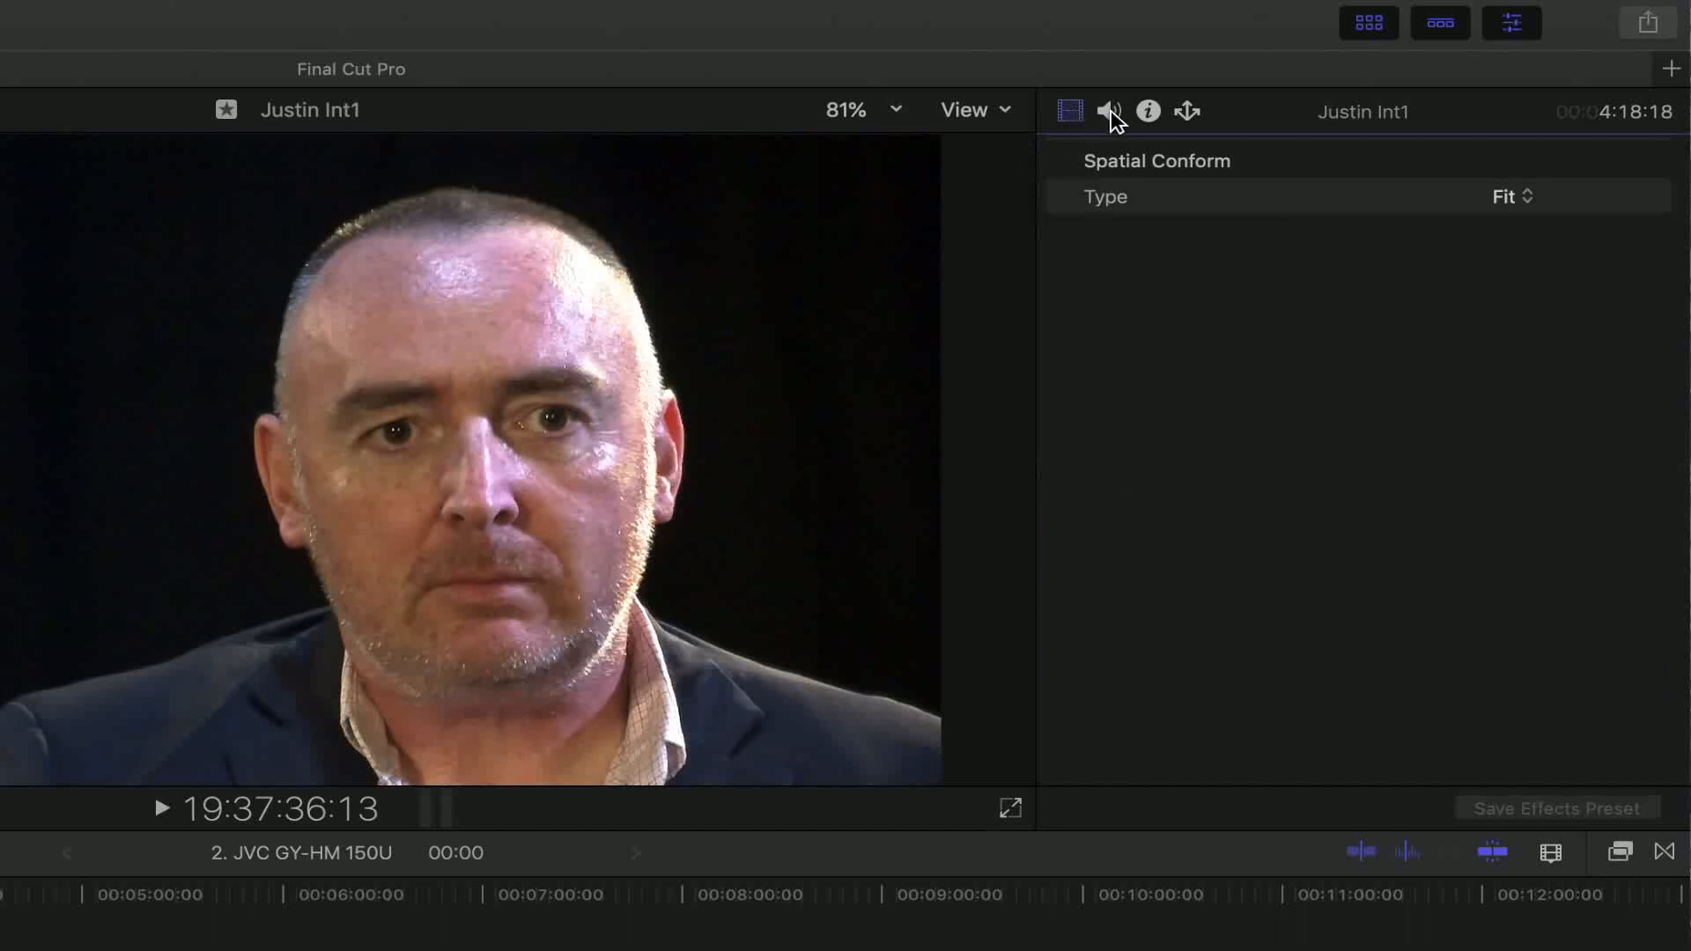
Examine the interview clip's audio enhancements and dialogue channels, its clip information and its share attributes in the inspector
{"action": "left_click", "coordinate": [1109, 112]}
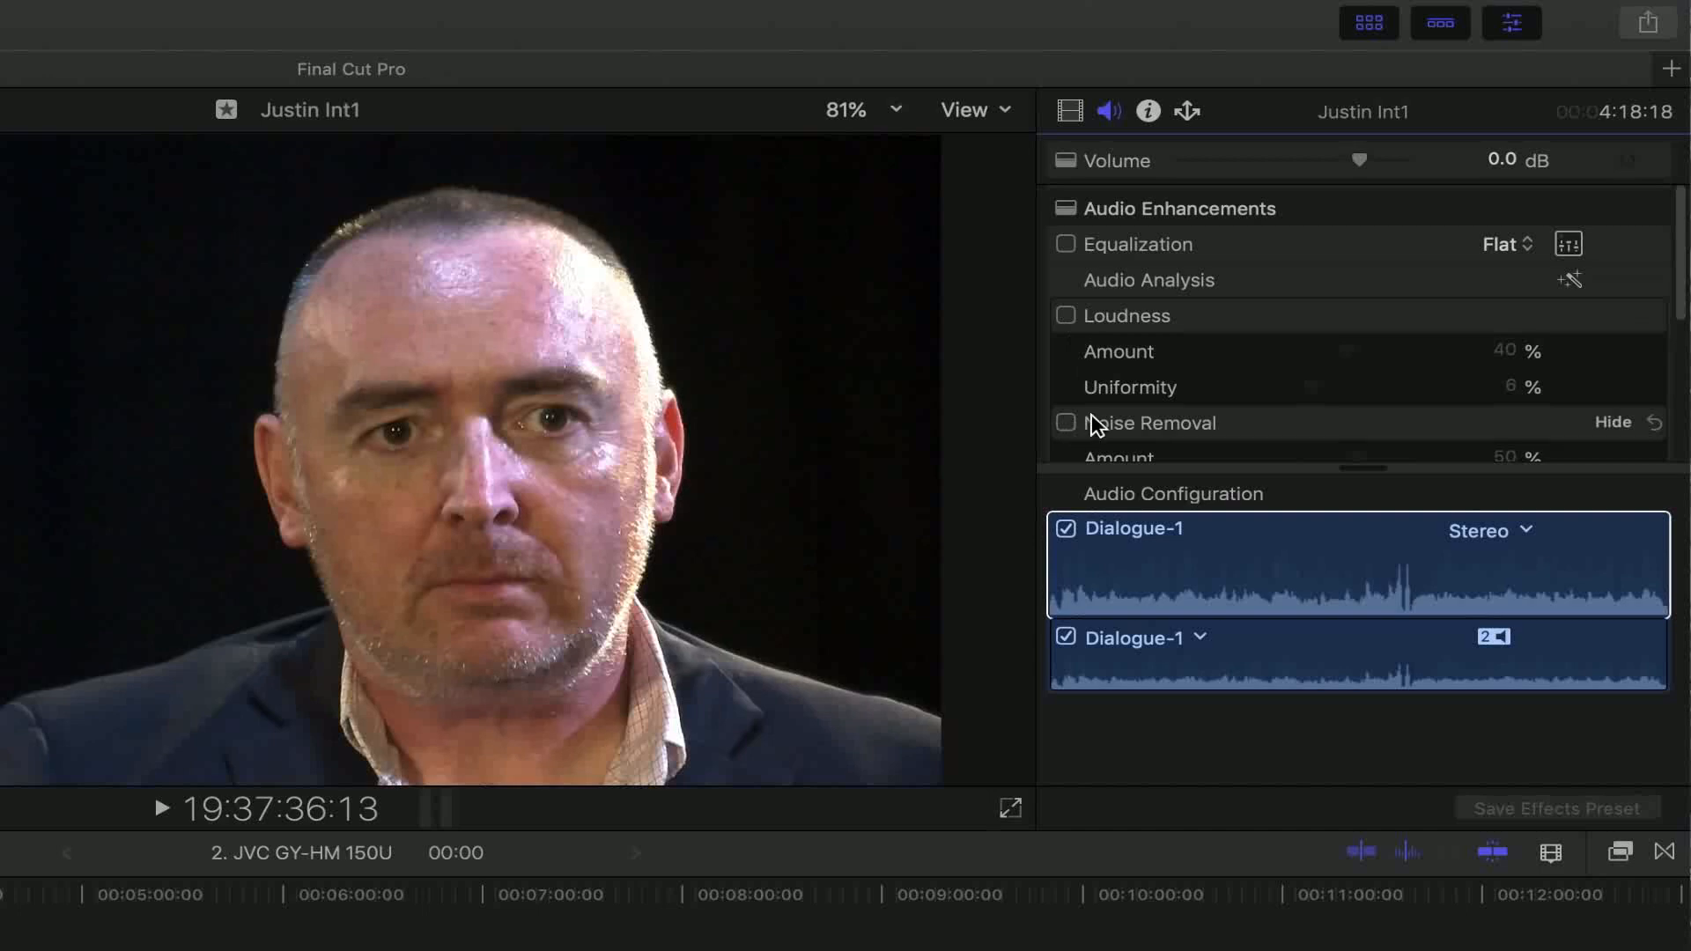
{"action": "left_click", "coordinate": [1353, 561]}
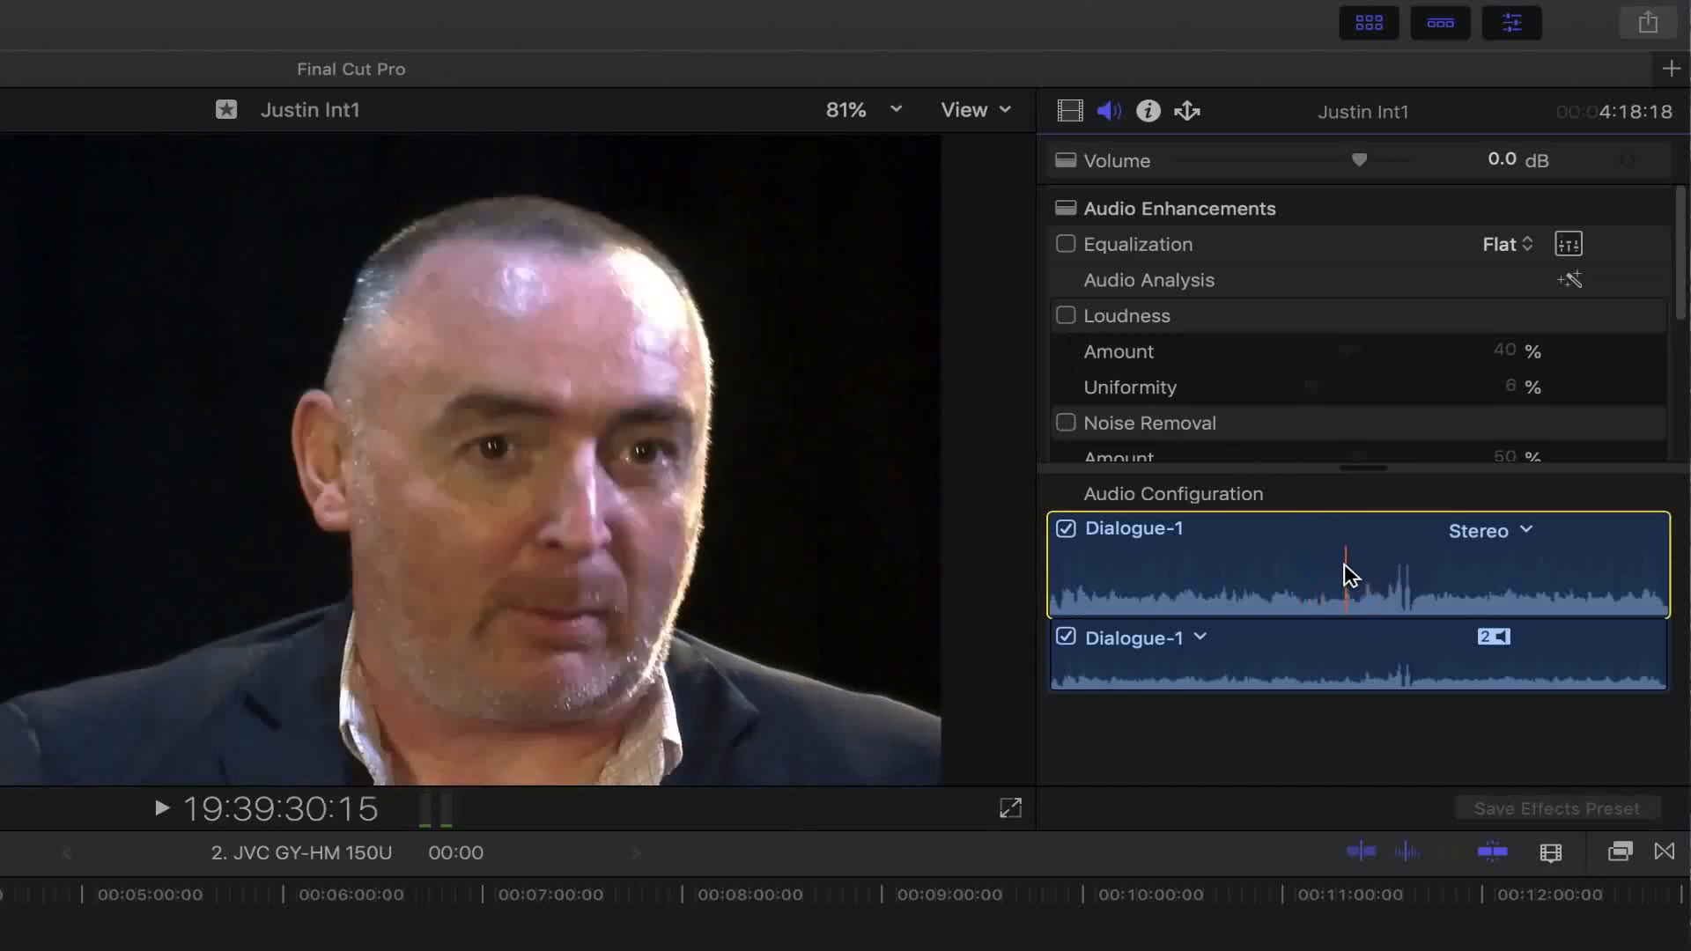
{"action": "left_click", "coordinate": [1149, 111]}
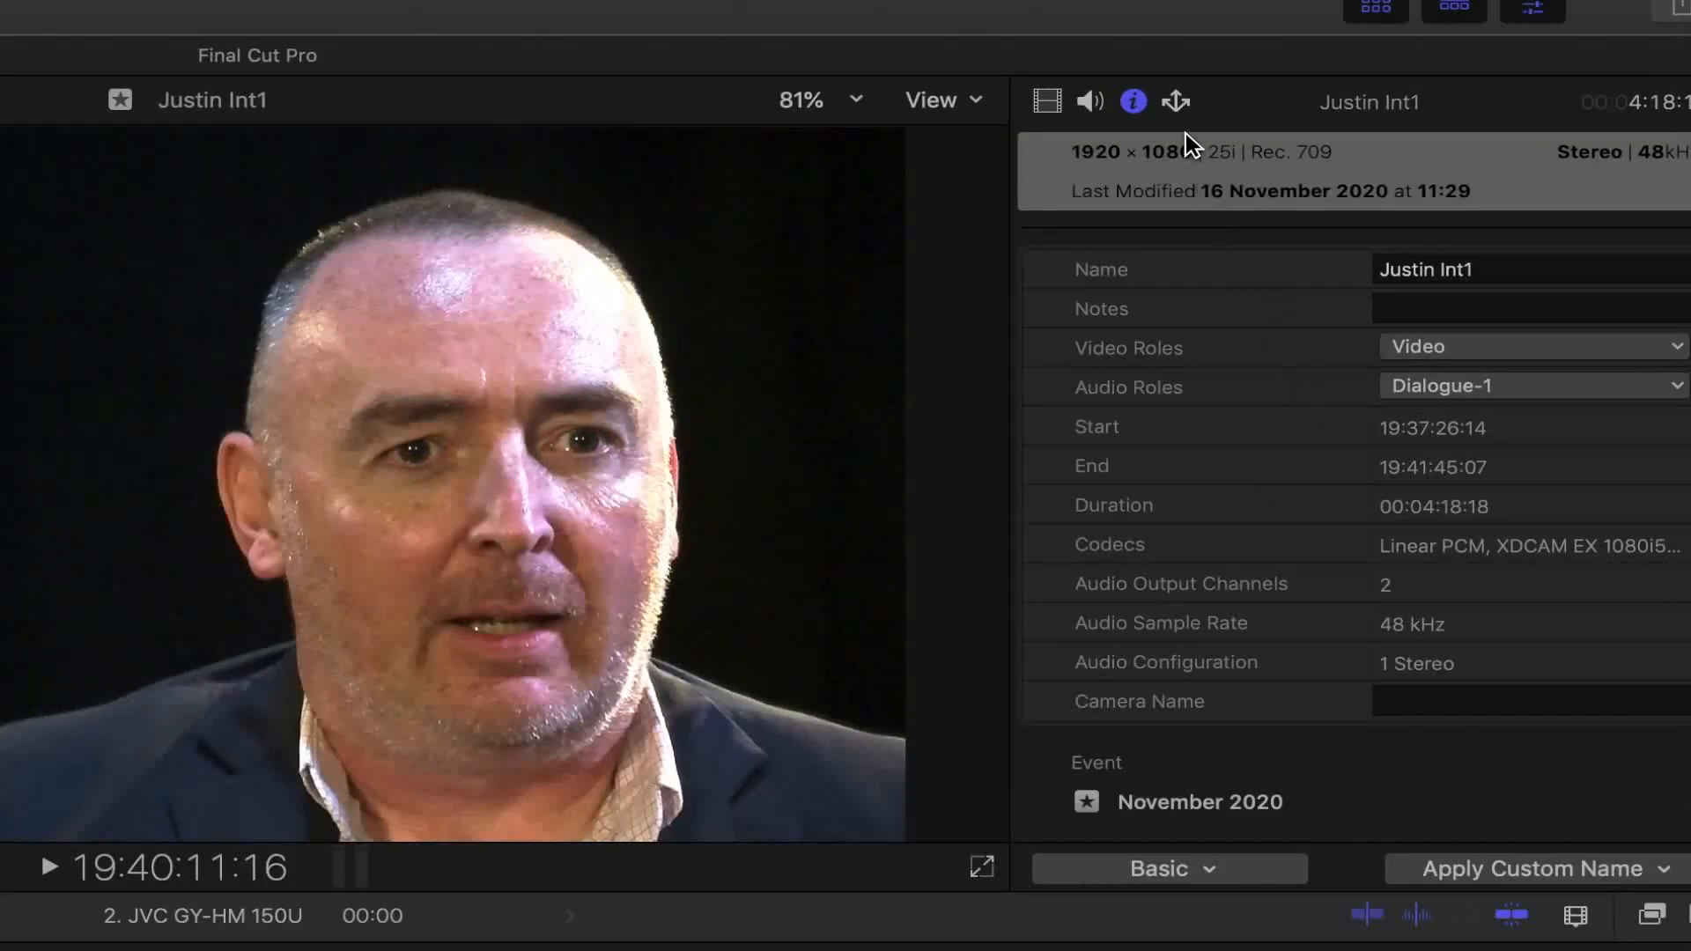
{"action": "left_click", "coordinate": [1178, 104]}
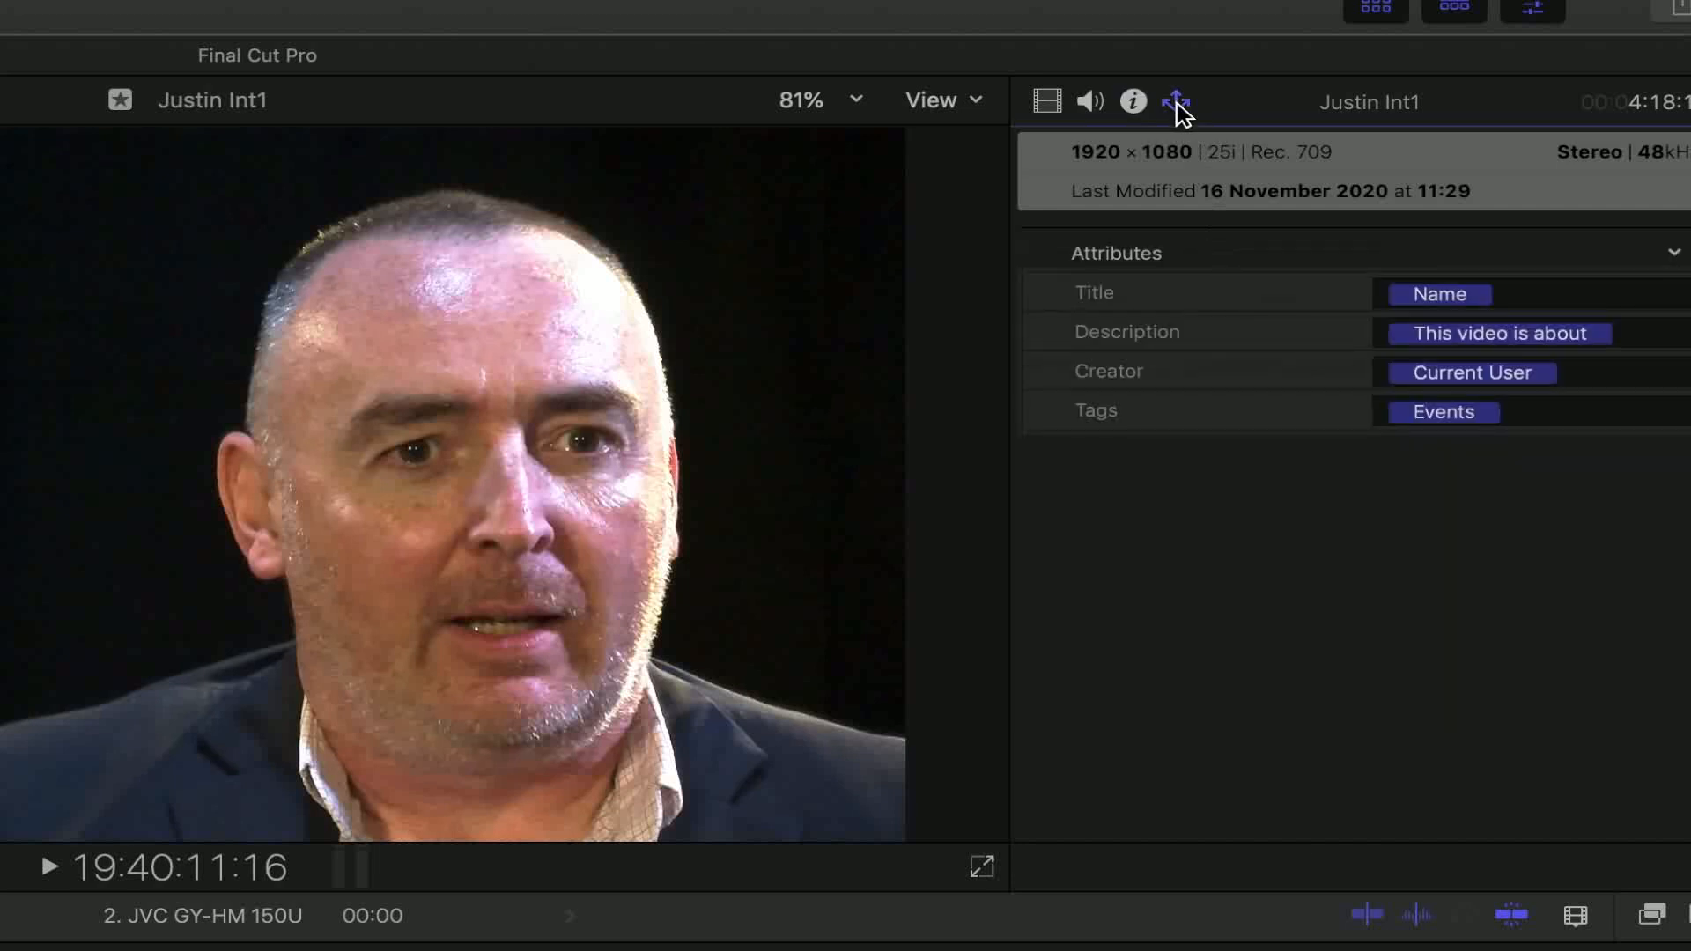